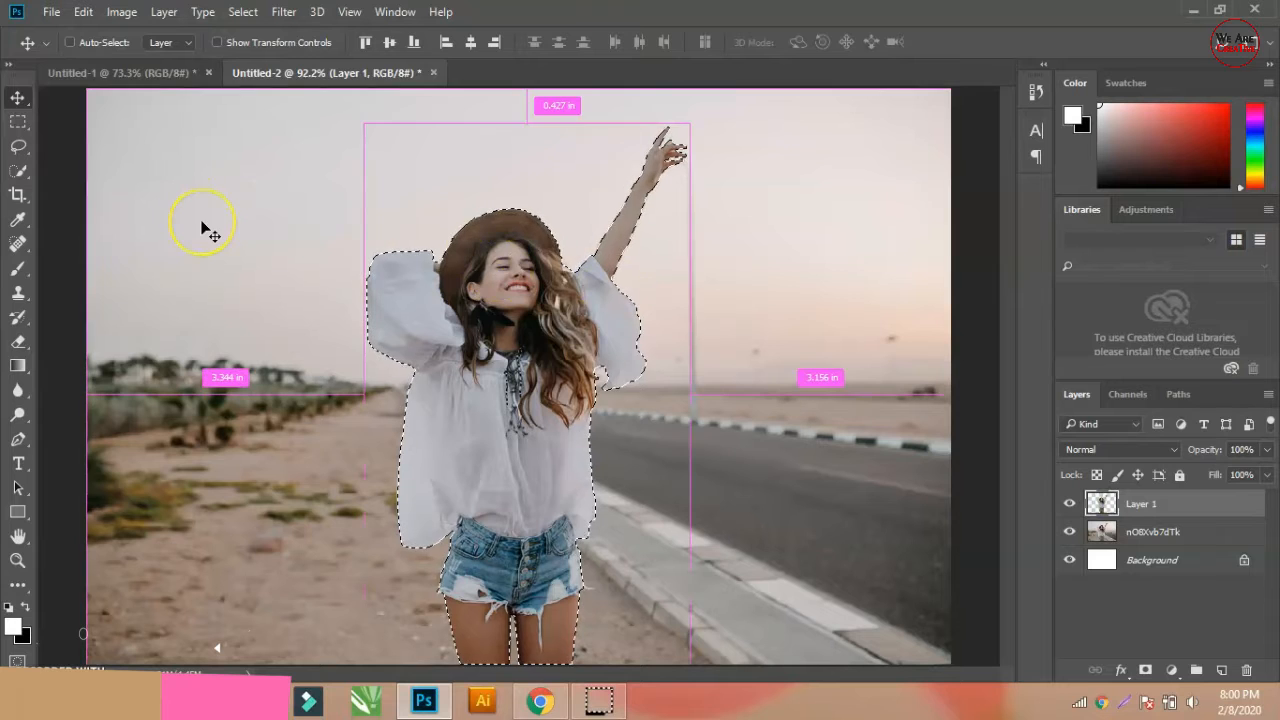
# Deselect the woman's outline and move her cut-out layer into the Untitled-1 document.
pyautogui.hotkey('ctrl', 'd')
pyautogui.click(607, 345)
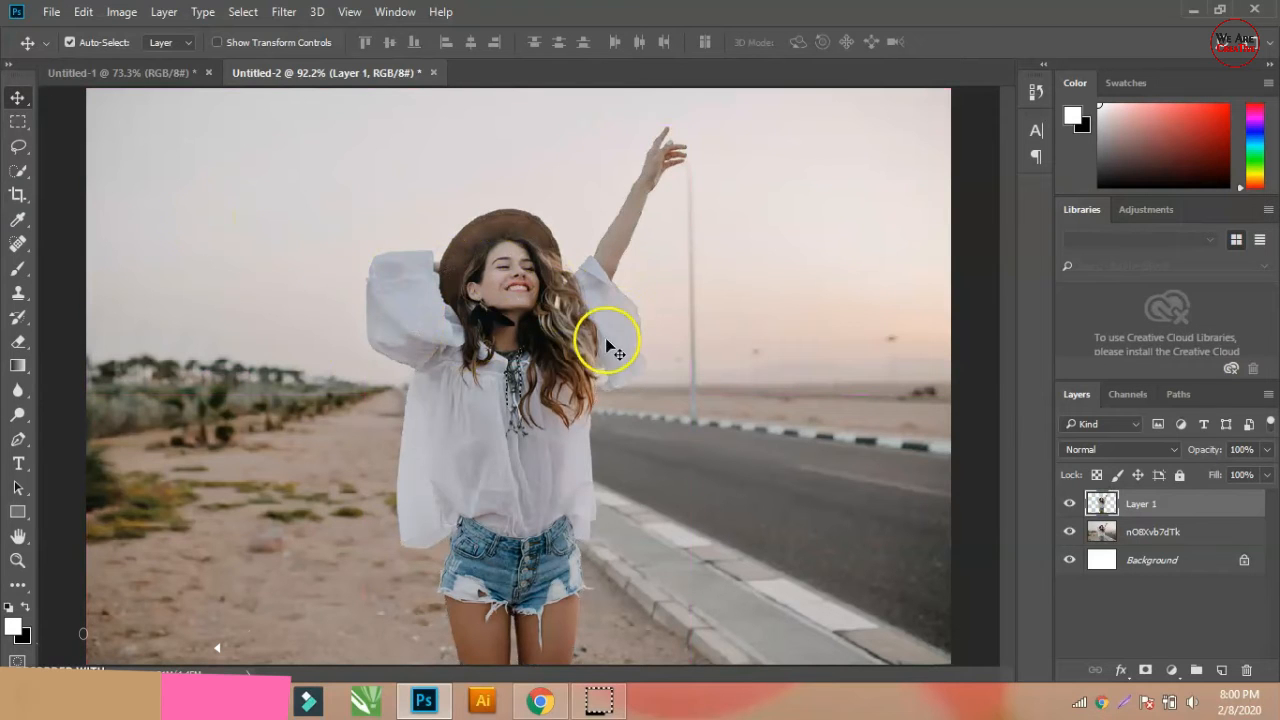
pyautogui.moveTo(557, 373); pyautogui.dragTo(536, 417)
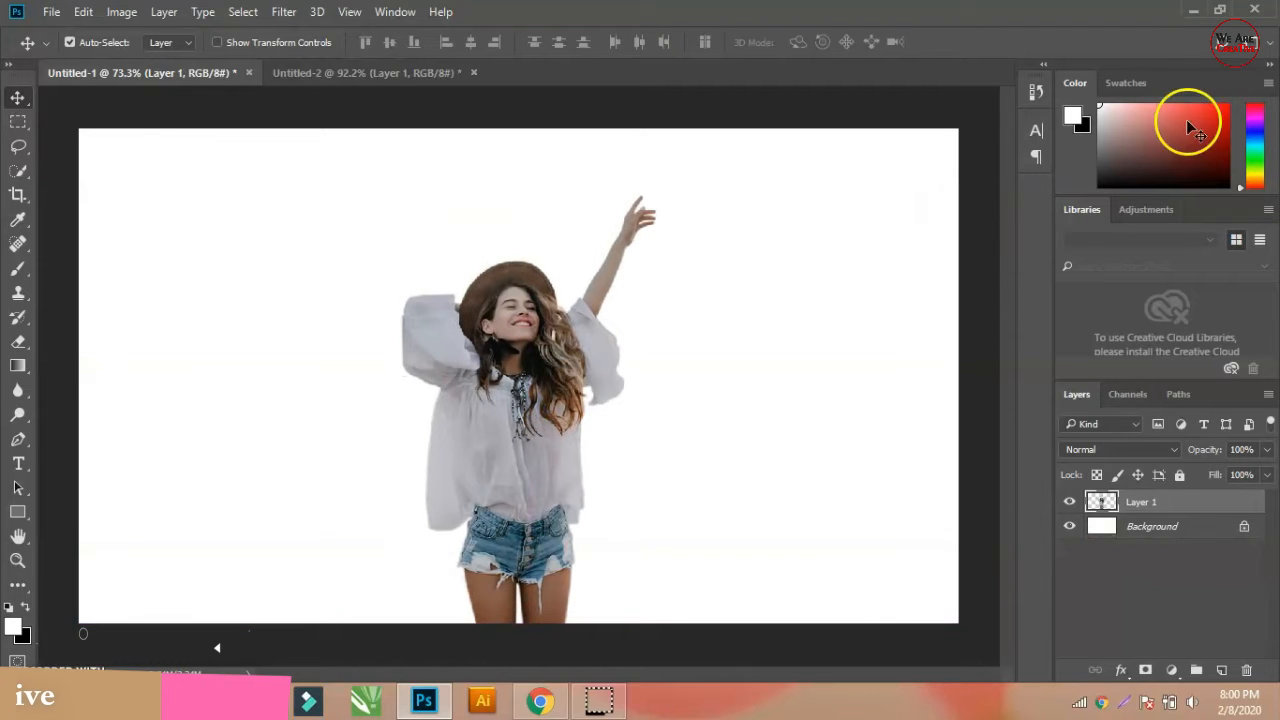
# Place the FIBGByoQfG starfield image from New folder into Untitled-1 and align it with the canvas's upper edge.
pyautogui.click(1193, 12)
pyautogui.click(748, 252)
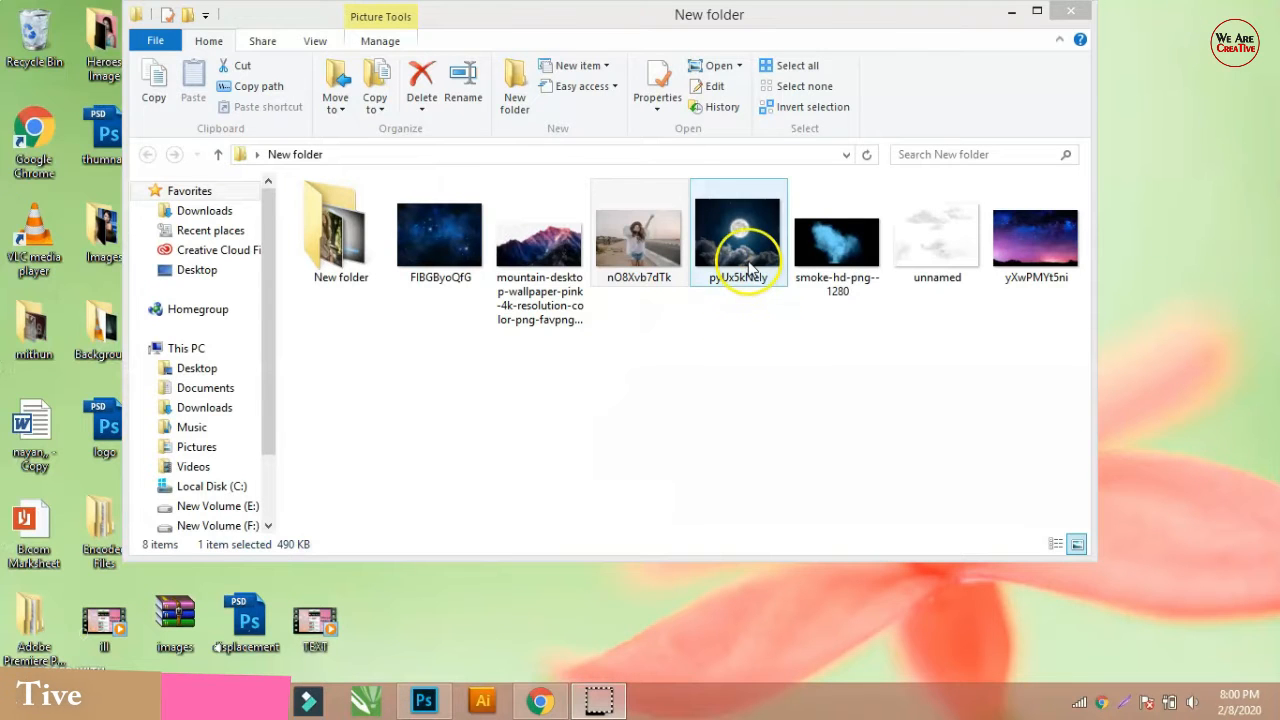
pyautogui.click(1012, 254)
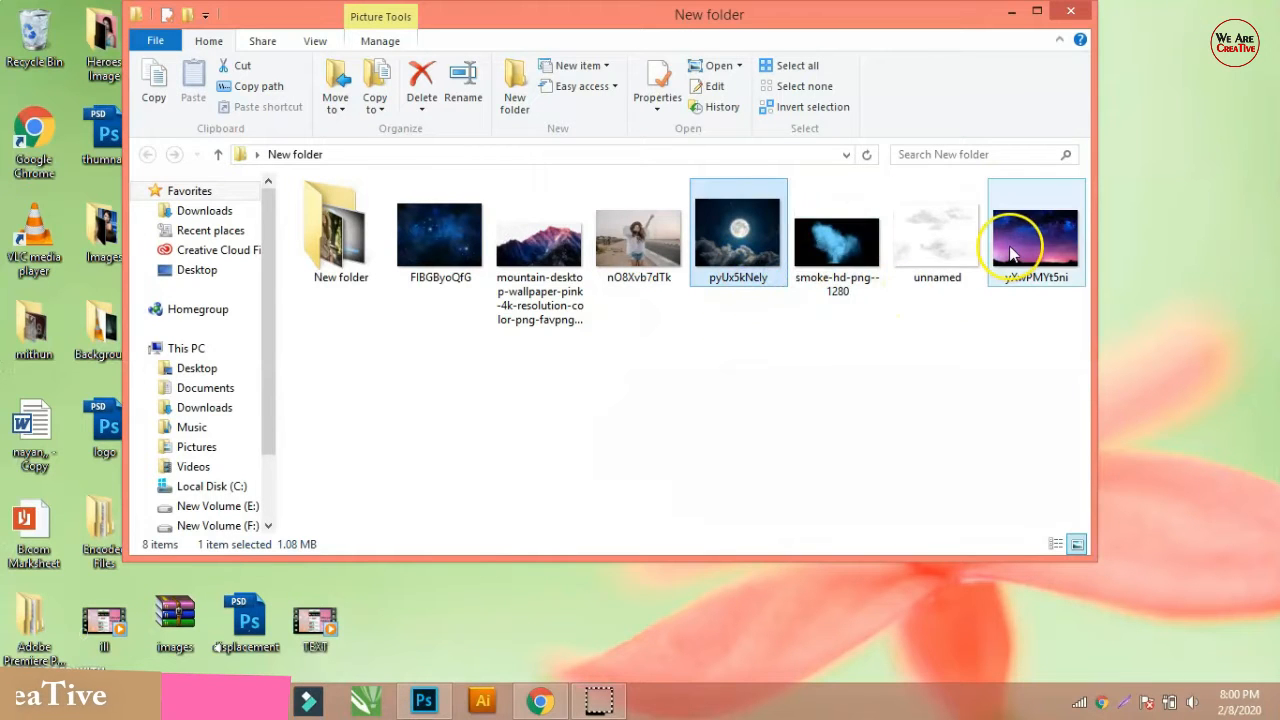
pyautogui.moveTo(435, 234); pyautogui.dragTo(427, 566)
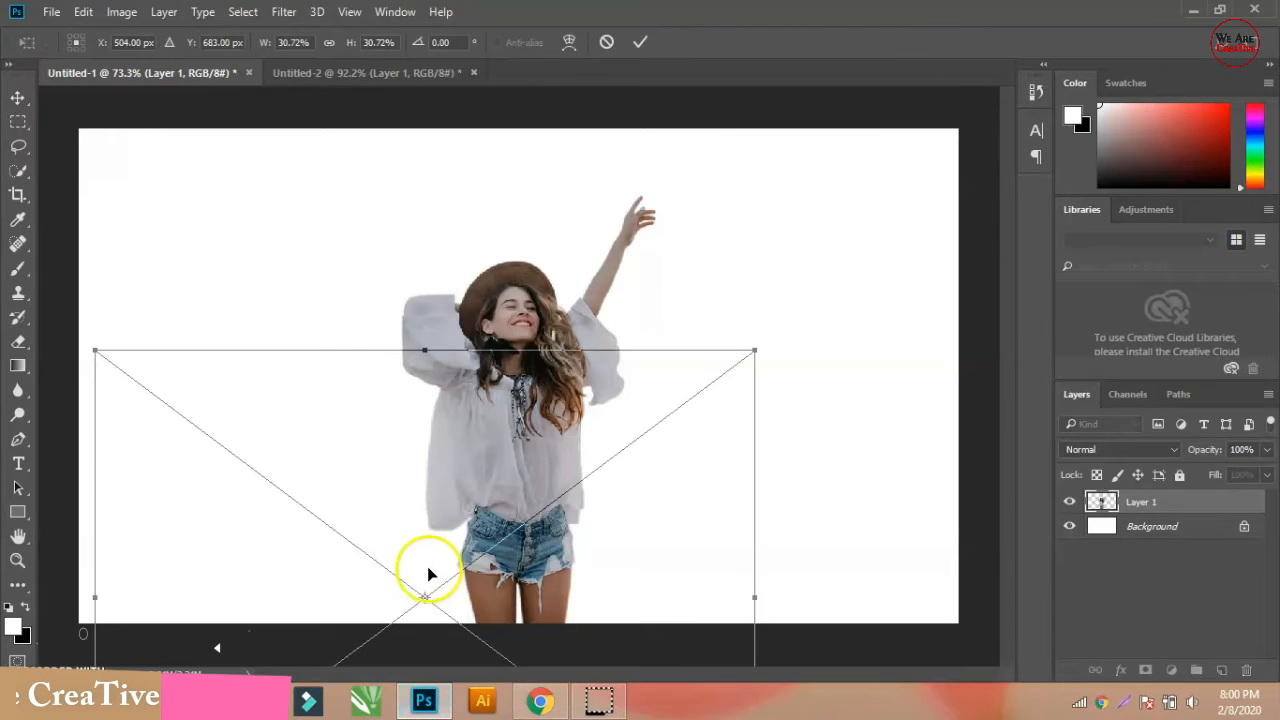
pyautogui.moveTo(459, 488); pyautogui.dragTo(436, 269)
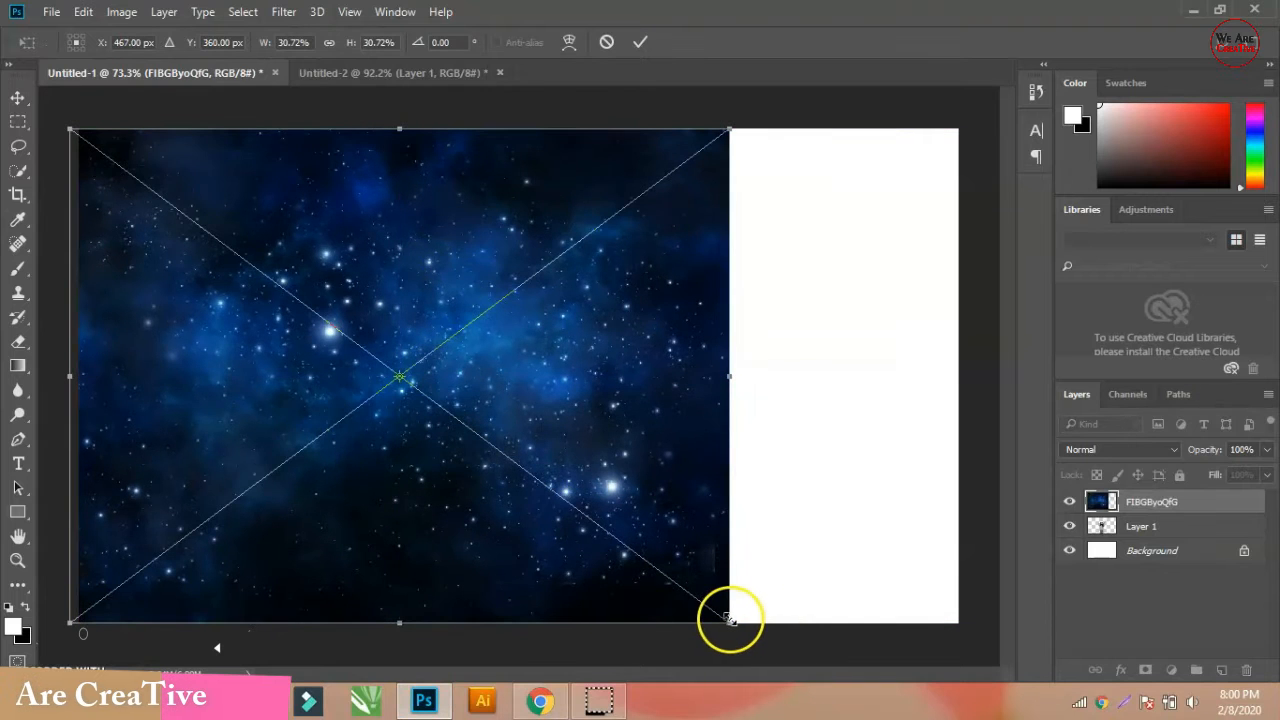
# Scale the starfield to about 41.73% so it covers the canvas, and put its layer below the woman's layer.
pyautogui.moveTo(728, 621); pyautogui.dragTo(820, 620)
pyautogui.moveTo(730, 438); pyautogui.dragTo(830, 489)
pyautogui.moveTo(922, 121); pyautogui.dragTo(952, 93)
pyautogui.moveTo(889, 313); pyautogui.dragTo(907, 310)
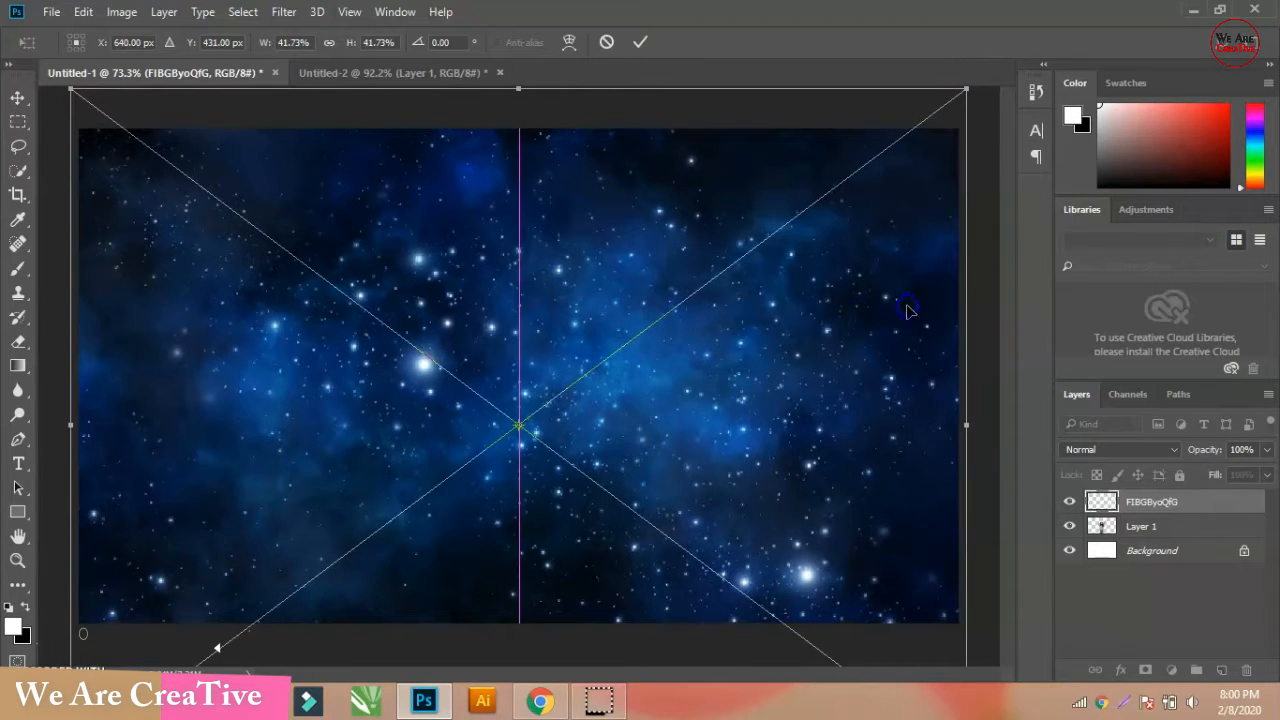
pyautogui.press('Return')
pyautogui.moveTo(1137, 503); pyautogui.dragTo(1162, 540)
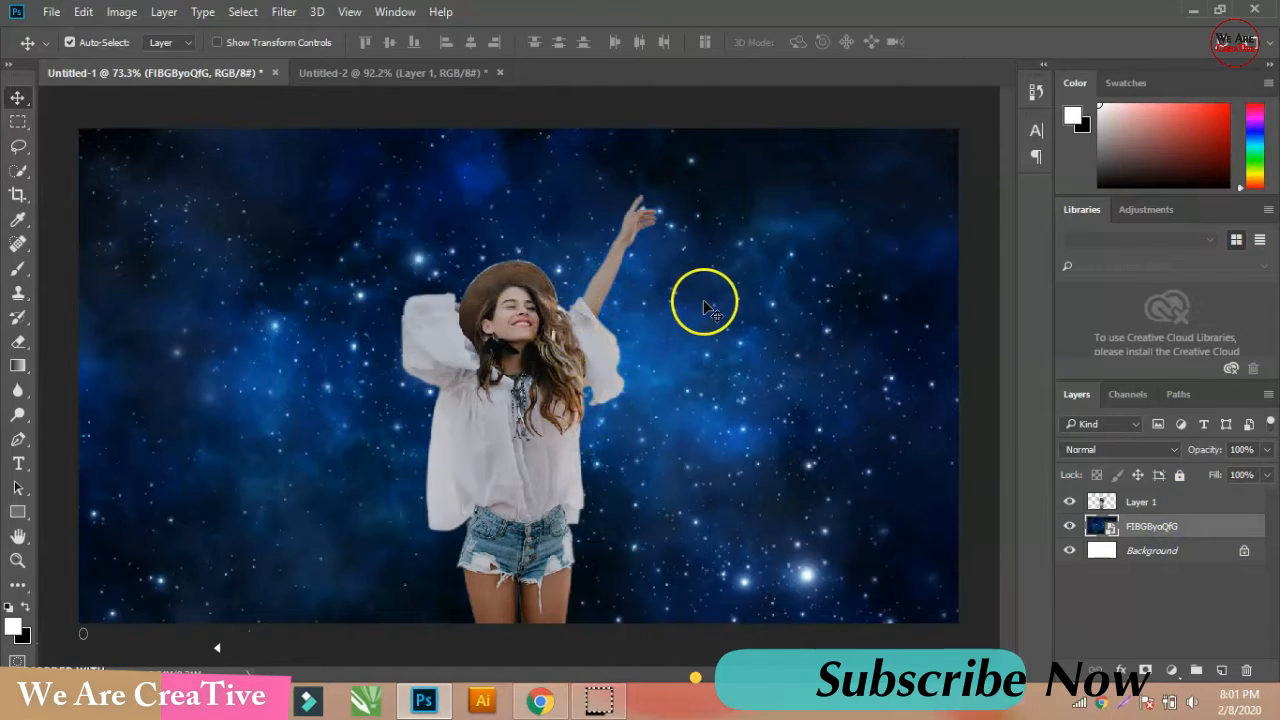
# Enlarge the woman so she nearly fills the canvas height, and shift her slightly left.
pyautogui.click(557, 363)
pyautogui.hotkey('ctrl', 't')
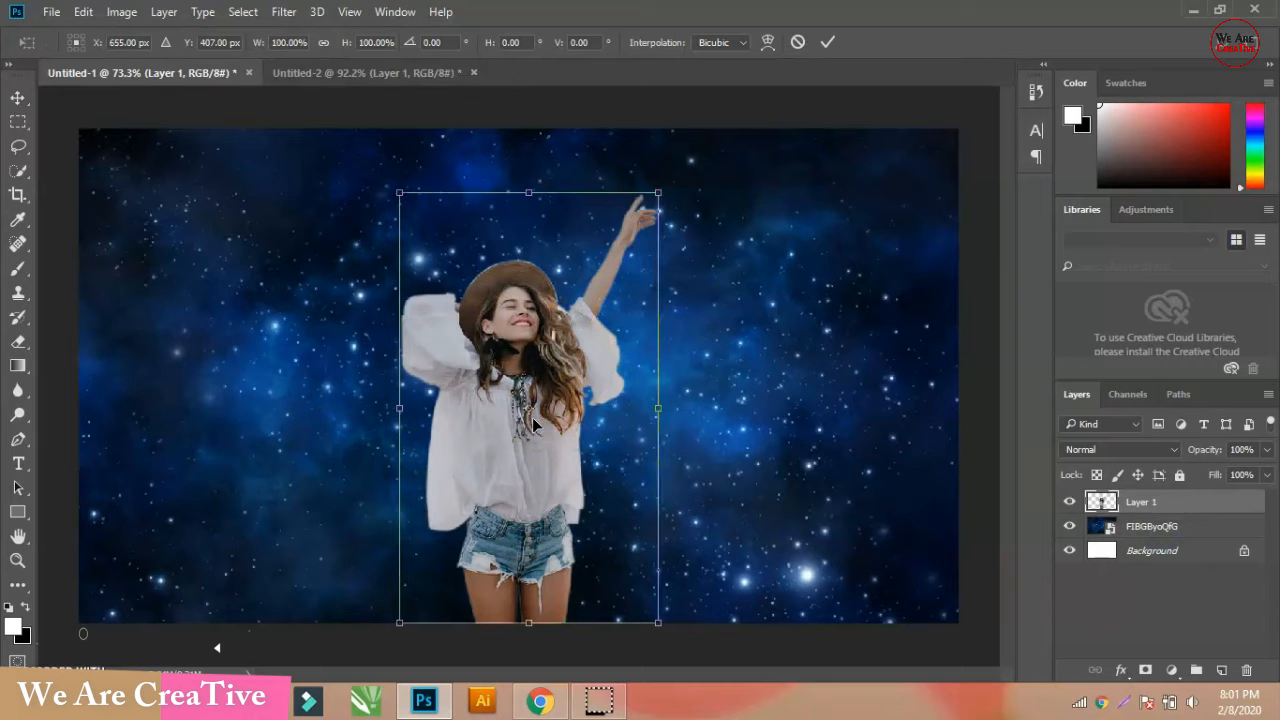
pyautogui.moveTo(659, 193); pyautogui.dragTo(694, 139)
pyautogui.moveTo(551, 303); pyautogui.dragTo(550, 307)
pyautogui.press('Return')
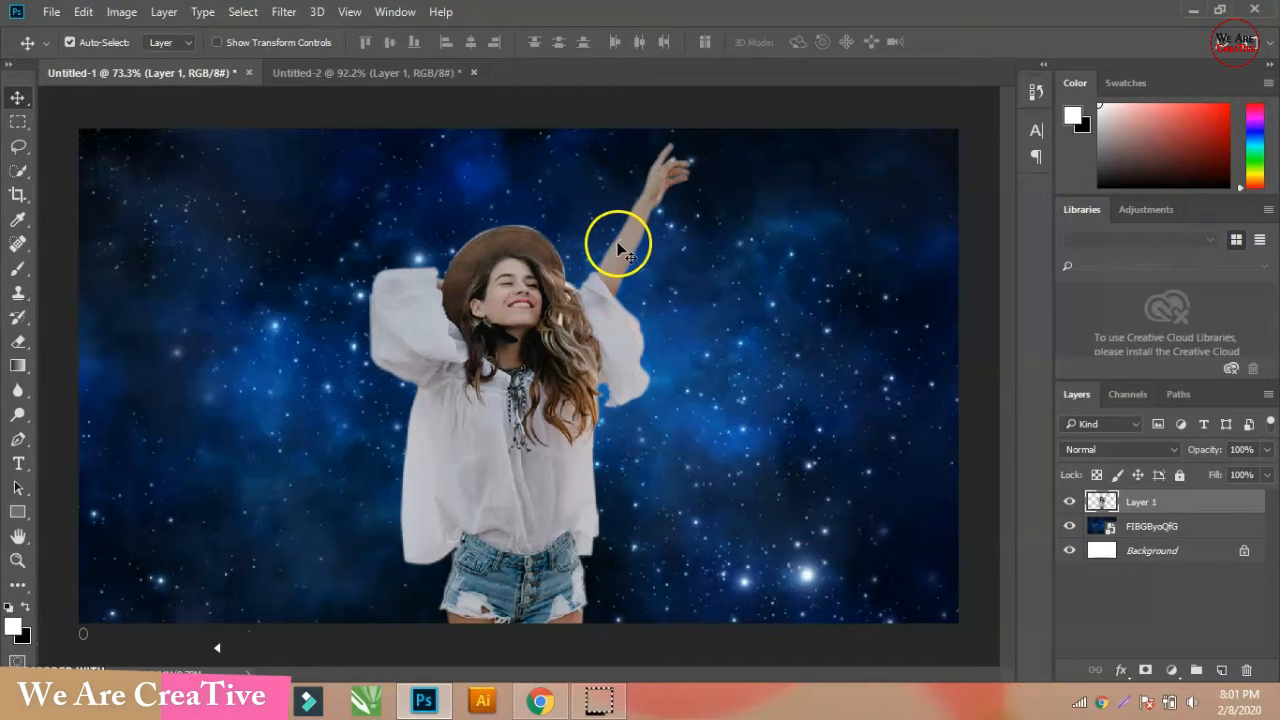
pyautogui.moveTo(555, 408); pyautogui.dragTo(530, 412)
# Place the pyUx5kNeIy moon image from New folder over the right part of the composition.
pyautogui.click(1193, 12)
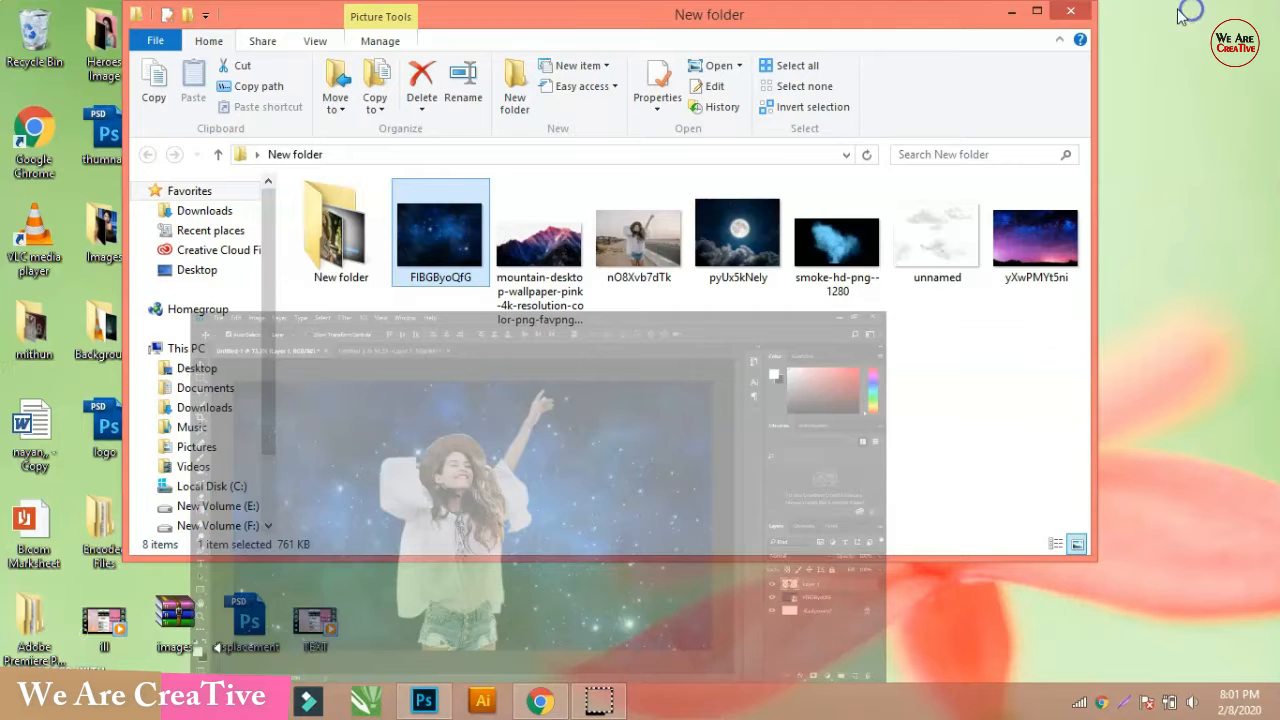
pyautogui.click(745, 235)
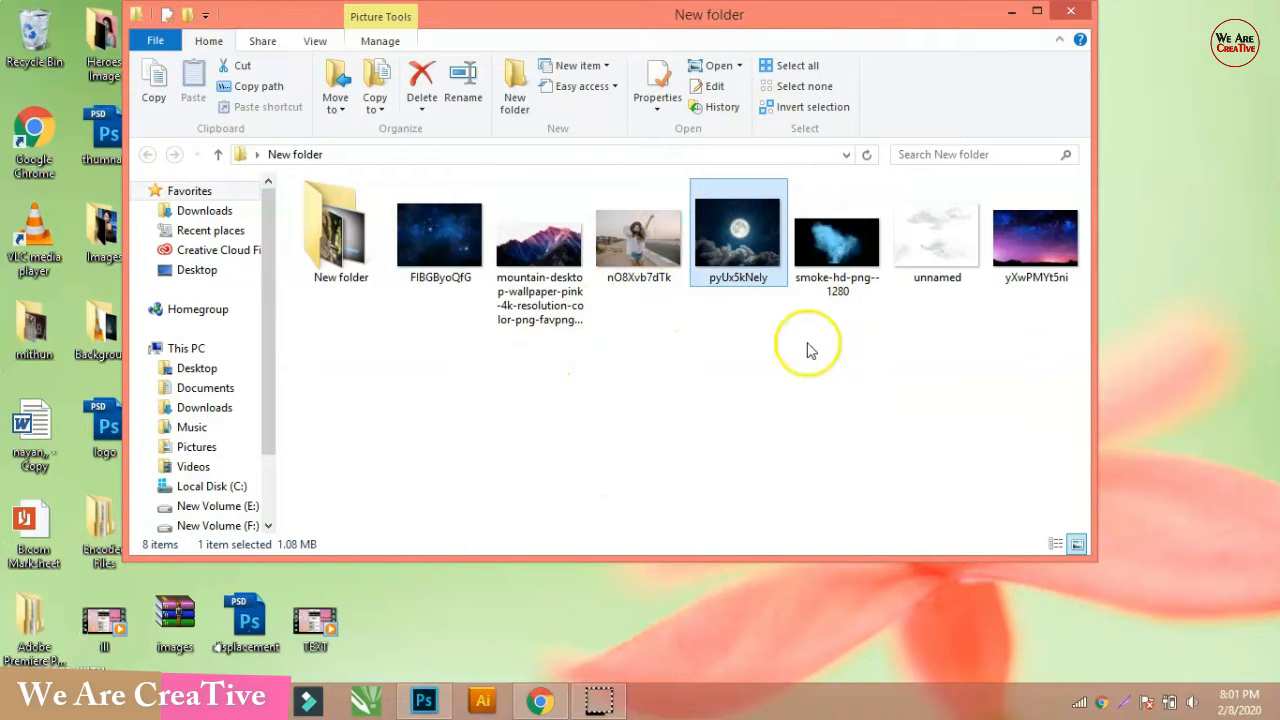
pyautogui.moveTo(748, 248); pyautogui.dragTo(505, 500)
pyautogui.moveTo(571, 380); pyautogui.dragTo(702, 255)
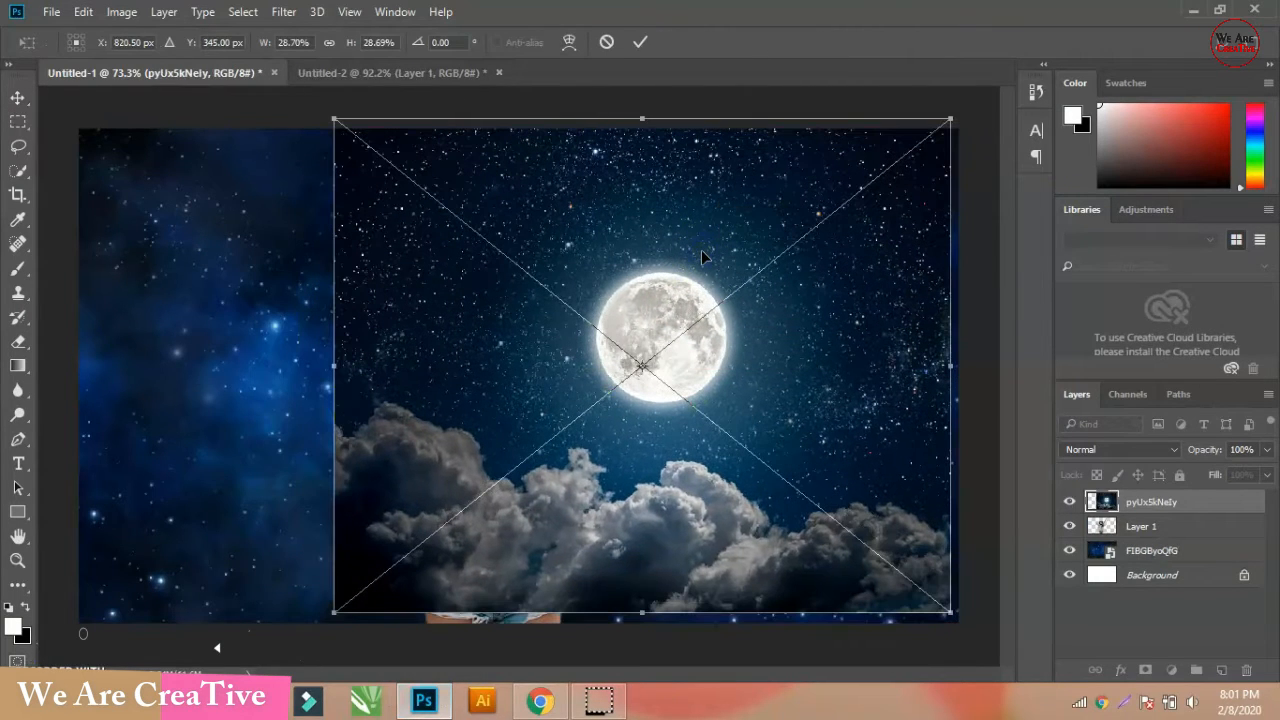
pyautogui.press('Return')
pyautogui.click(705, 309)
# Rasterize the pyUx5kNeIy layer and select the moon disc with the Quick Selection tool.
pyautogui.click(1130, 505)
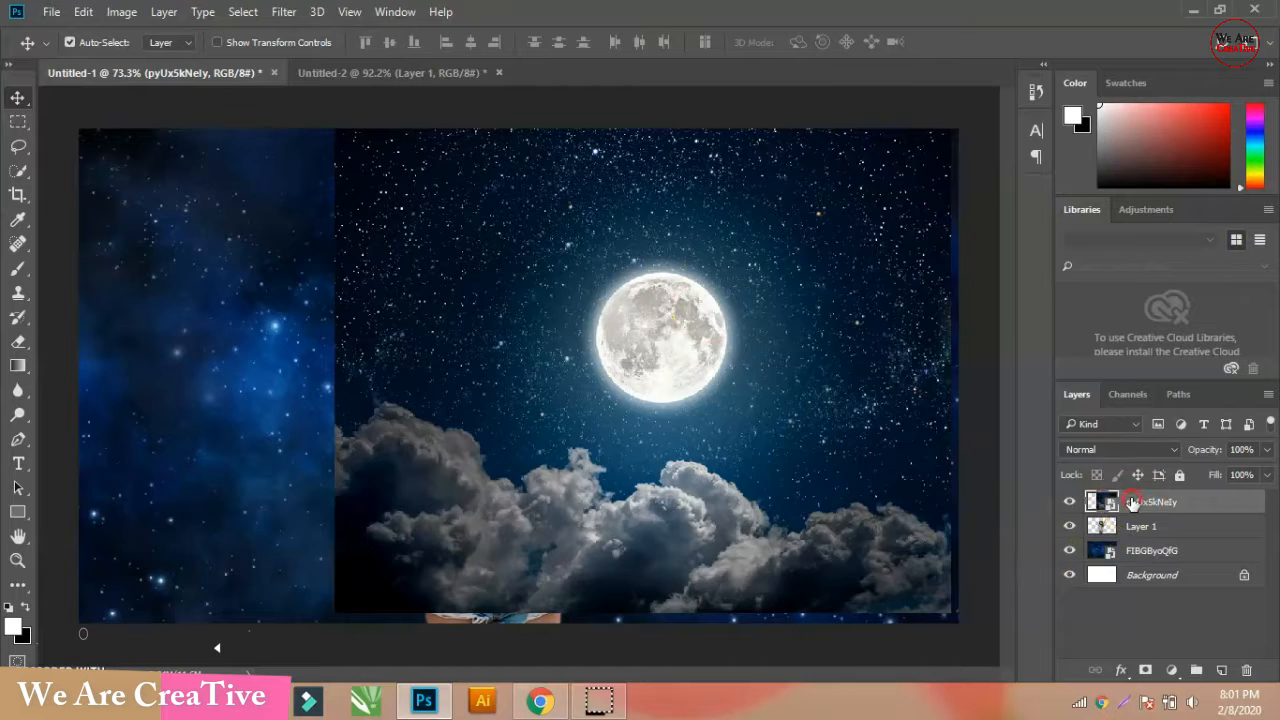
pyautogui.rightClick(1130, 503)
pyautogui.click(806, 414)
pyautogui.click(17, 170)
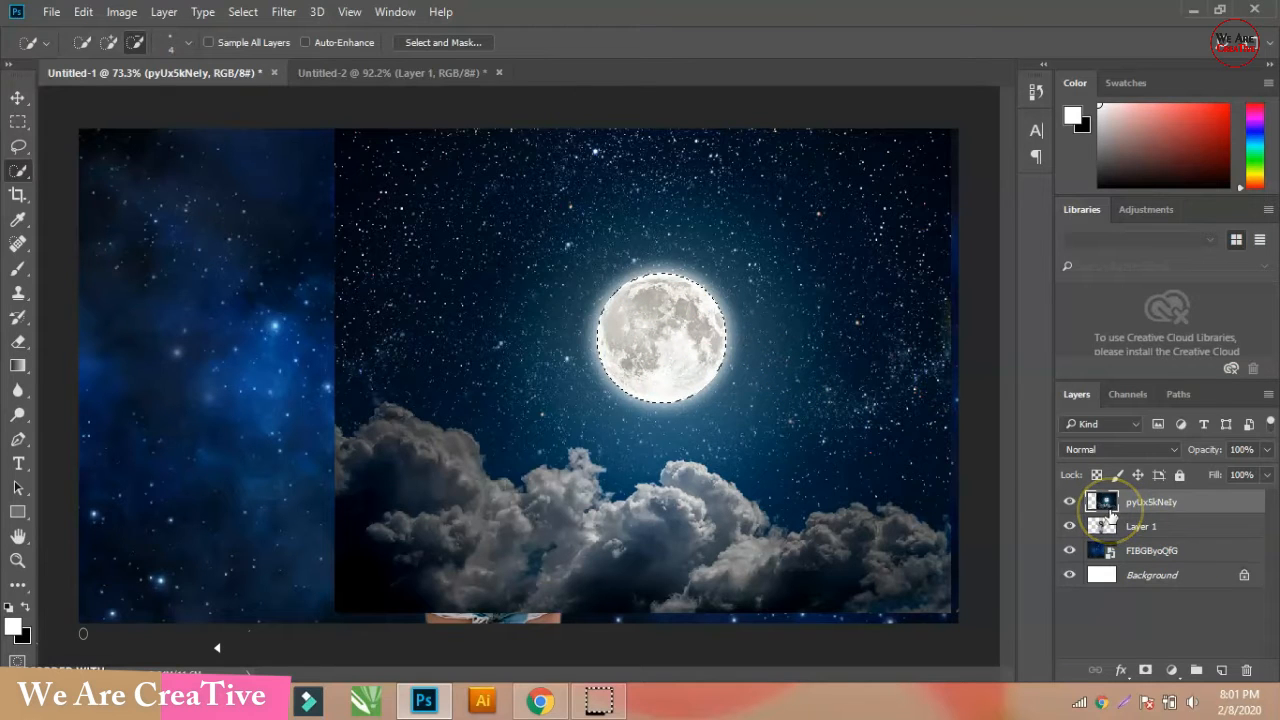
# Copy the selected moon to its own layer and delete the pyUx5kNeIy photo layer.
pyautogui.hotkey('ctrl', 'j')
pyautogui.click(1121, 530)
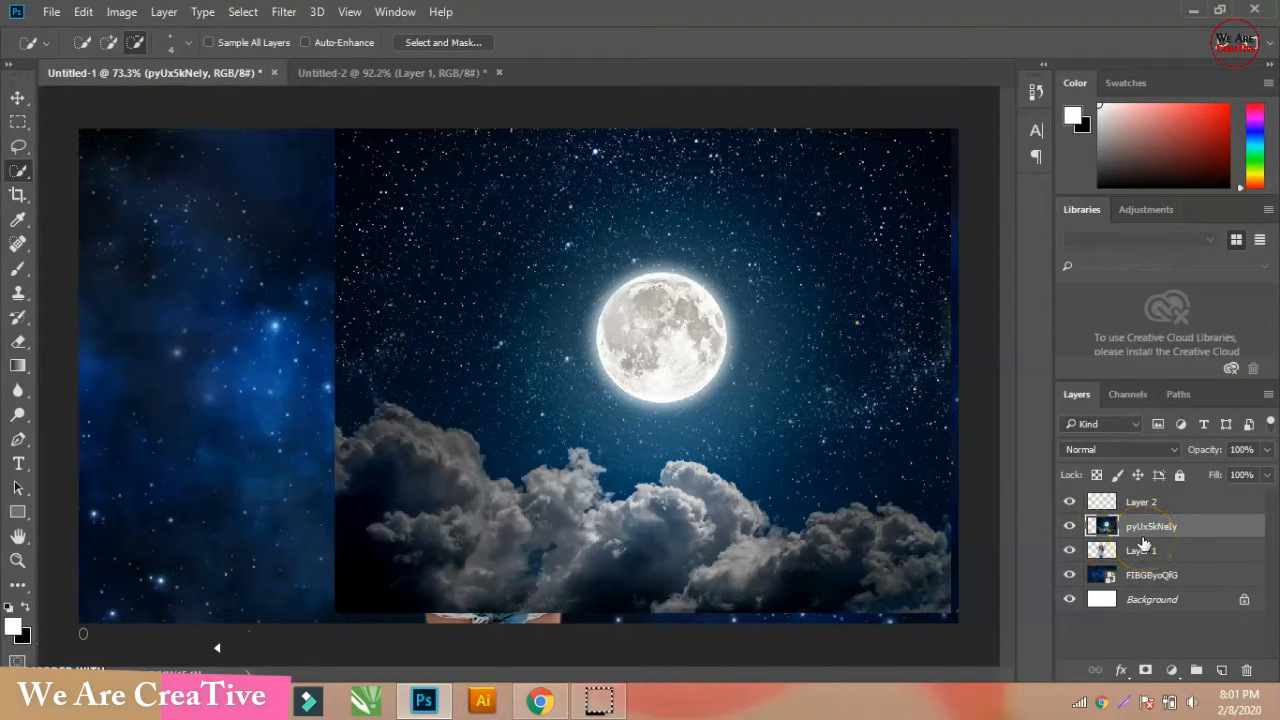
pyautogui.press('Delete')
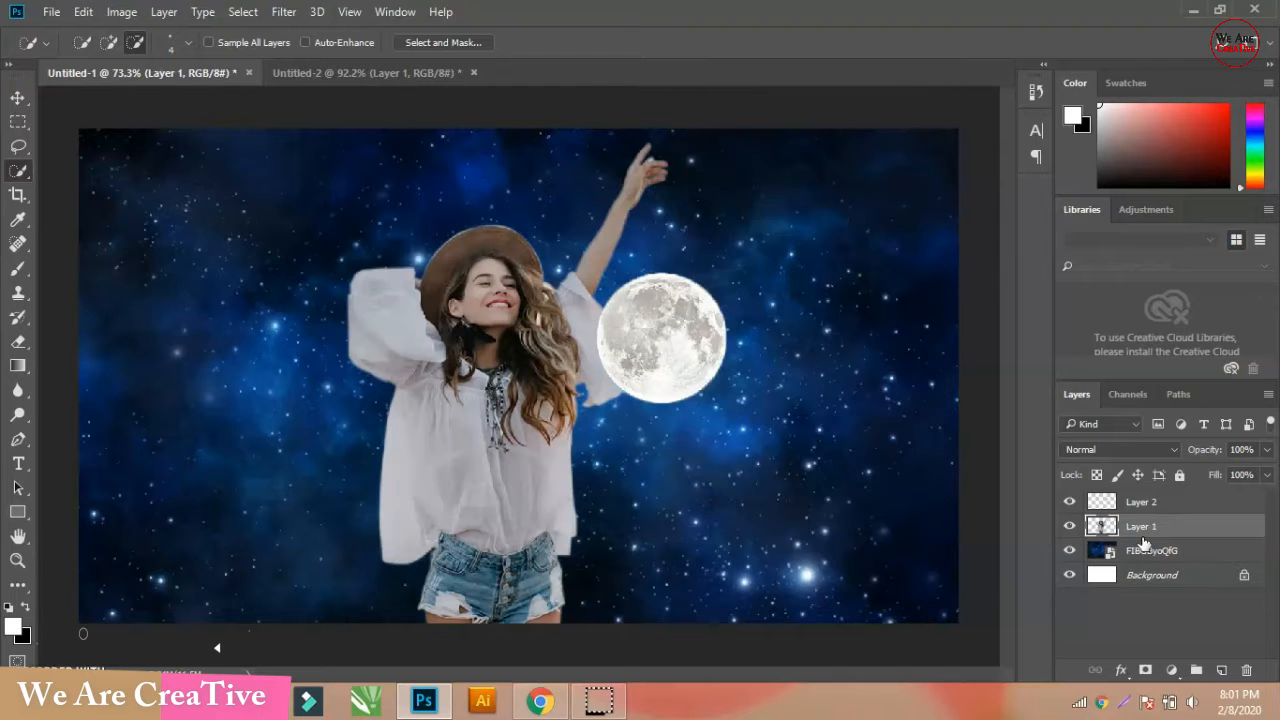
# Move the moon beside the woman's raised hand and scale it to about 109%.
pyautogui.click(16, 97)
pyautogui.moveTo(667, 337); pyautogui.dragTo(709, 207)
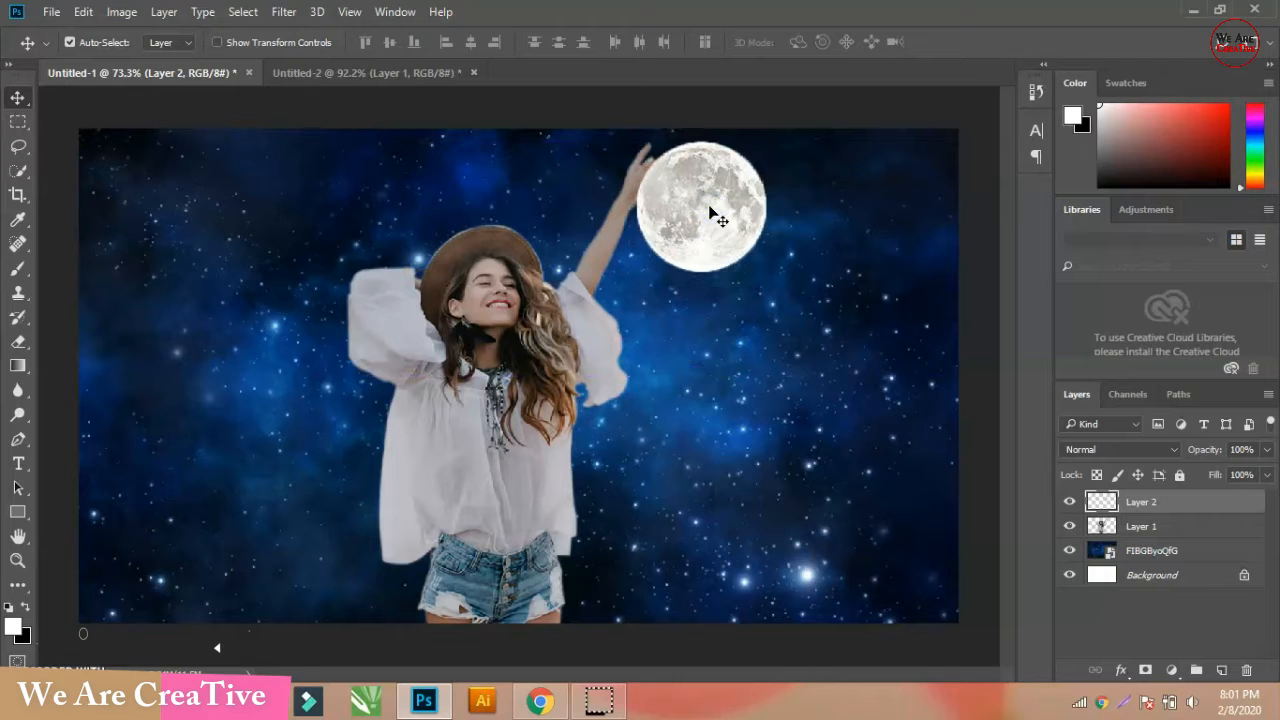
pyautogui.hotkey('ctrl', 't')
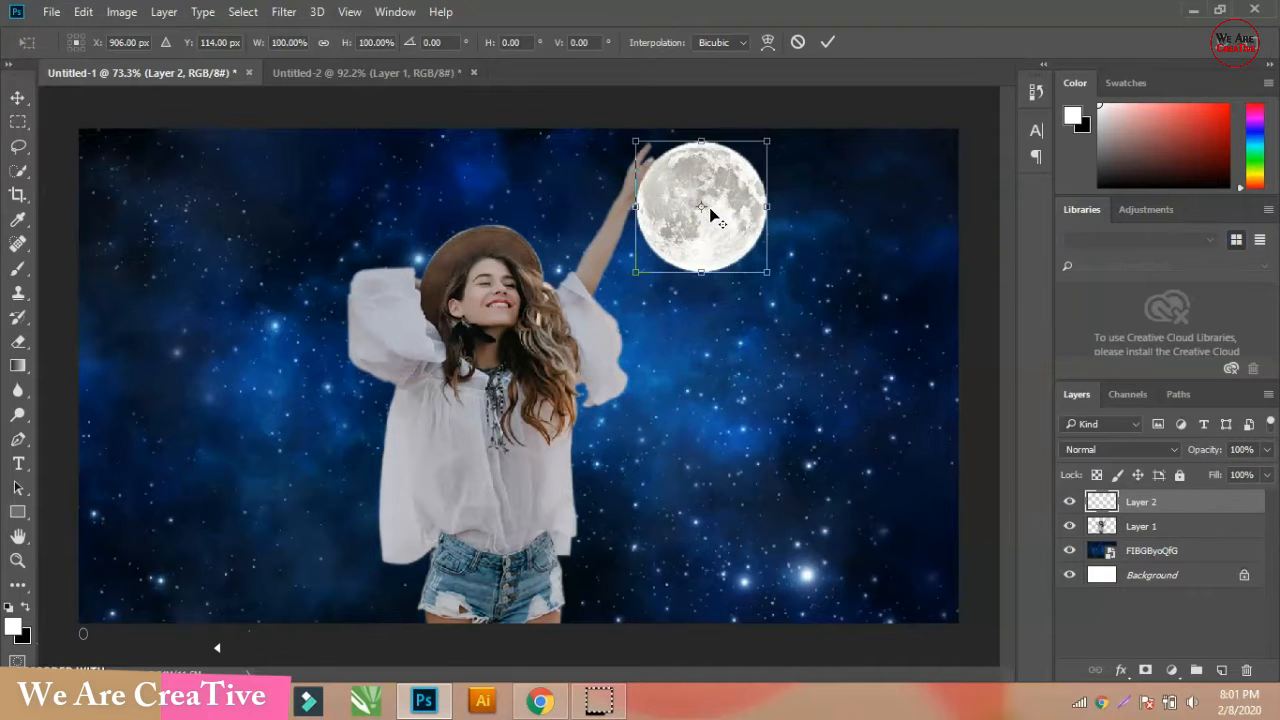
pyautogui.moveTo(768, 141); pyautogui.dragTo(786, 125)
pyautogui.moveTo(737, 194); pyautogui.dragTo(727, 196)
pyautogui.moveTo(781, 125); pyautogui.dragTo(777, 133)
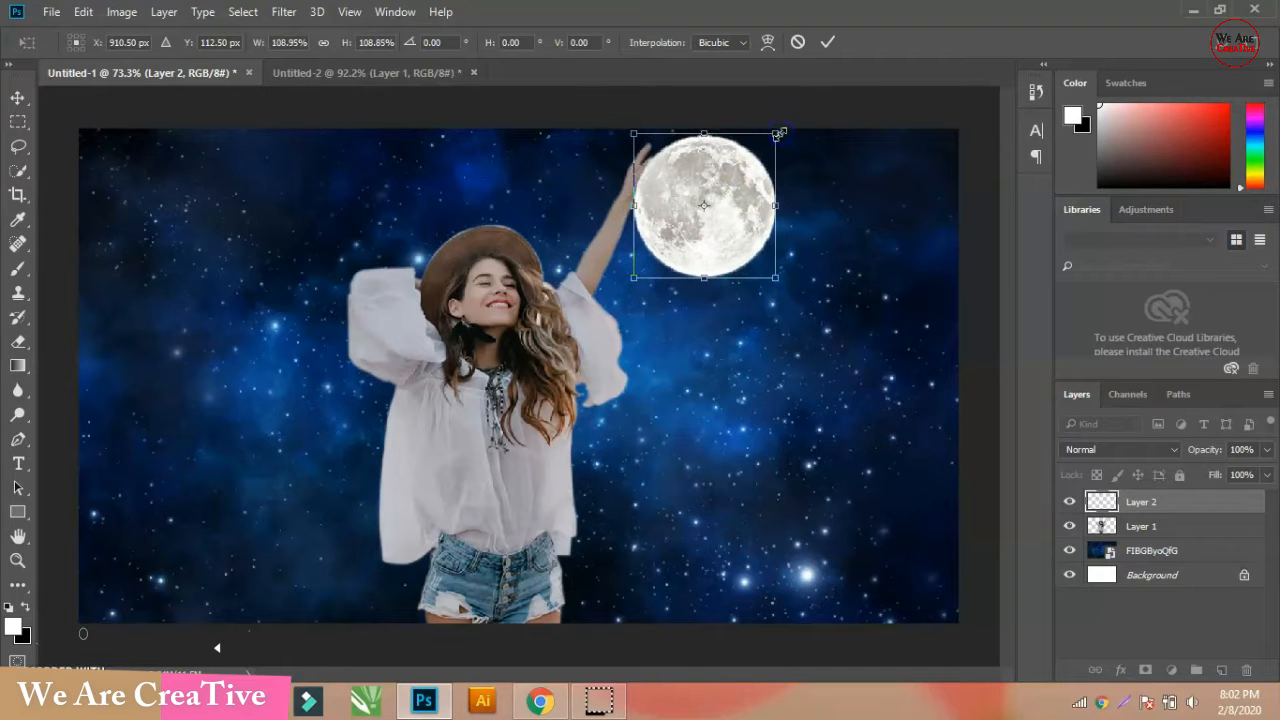
pyautogui.press('Return')
# Nudge the moon against the woman's raised fingers, with its upper rim at the canvas's upper edge.
pyautogui.press('Up')
pyautogui.press('Up')
pyautogui.press('Up')
pyautogui.press('Up')
pyautogui.press('Up')
pyautogui.press('Up')
pyautogui.press('Up')
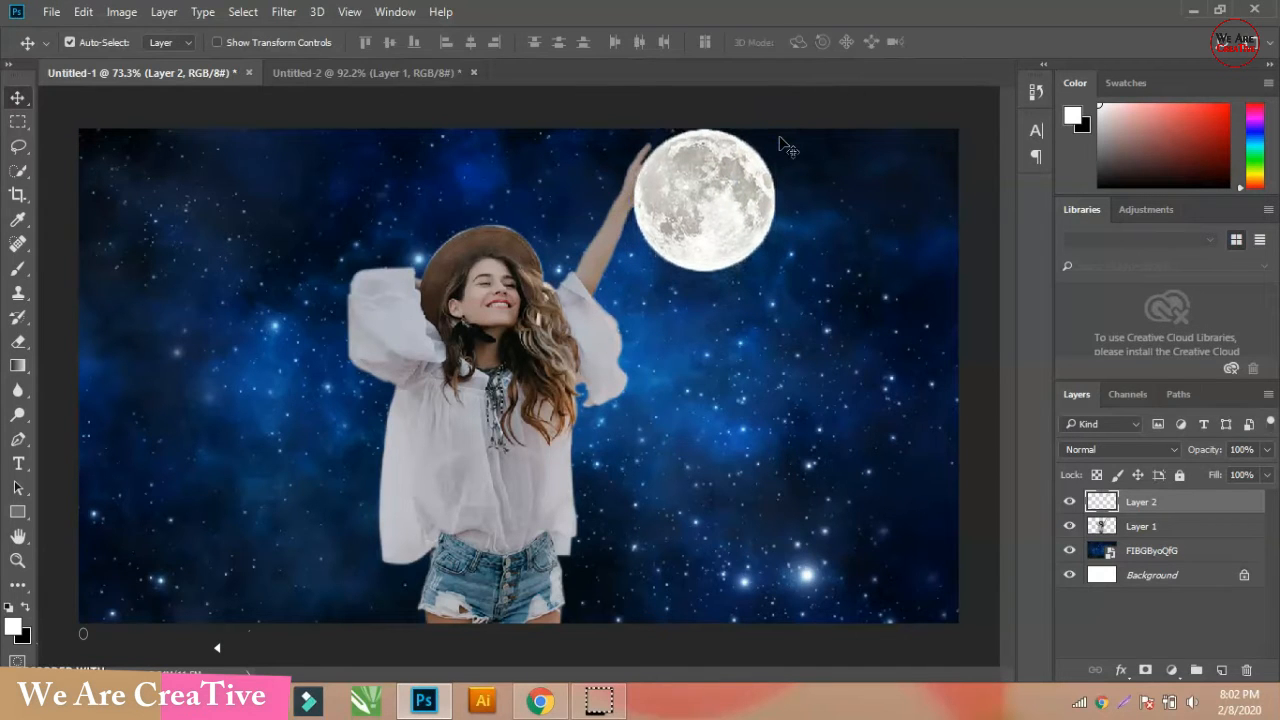
pyautogui.moveTo(740, 177); pyautogui.dragTo(742, 186)
pyautogui.press('Up')
pyautogui.press('Up')
pyautogui.press('Up')
pyautogui.press('Up')
pyautogui.press('Up')
pyautogui.press('Up')
pyautogui.press('Up')
pyautogui.press('Up')
pyautogui.press('Up')
pyautogui.press('Left')
pyautogui.press('Left')
pyautogui.press('Left')
pyautogui.press('Left')
pyautogui.press('Left')
pyautogui.press('Left')
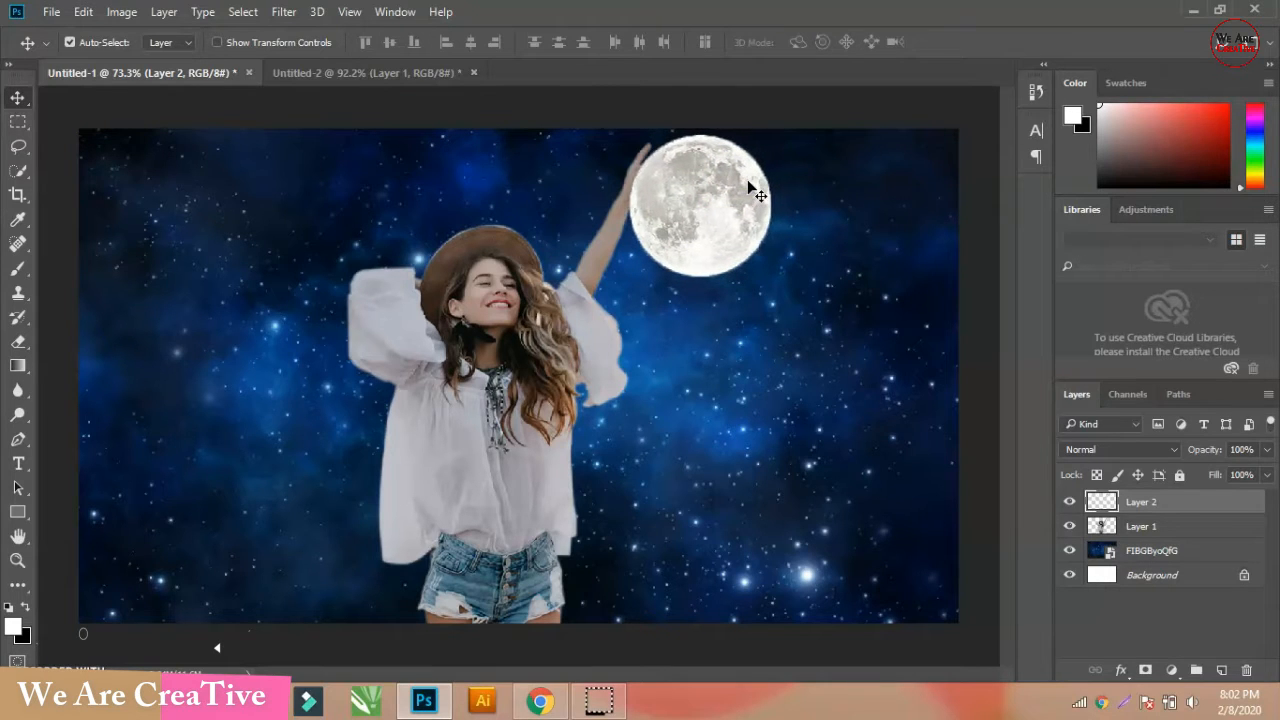
pyautogui.press('Up')
pyautogui.press('Up')
pyautogui.press('Up')
pyautogui.press('Up')
pyautogui.press('Up')
pyautogui.press('Up')
pyautogui.press('Up')
pyautogui.press('Up')
pyautogui.press('Up')
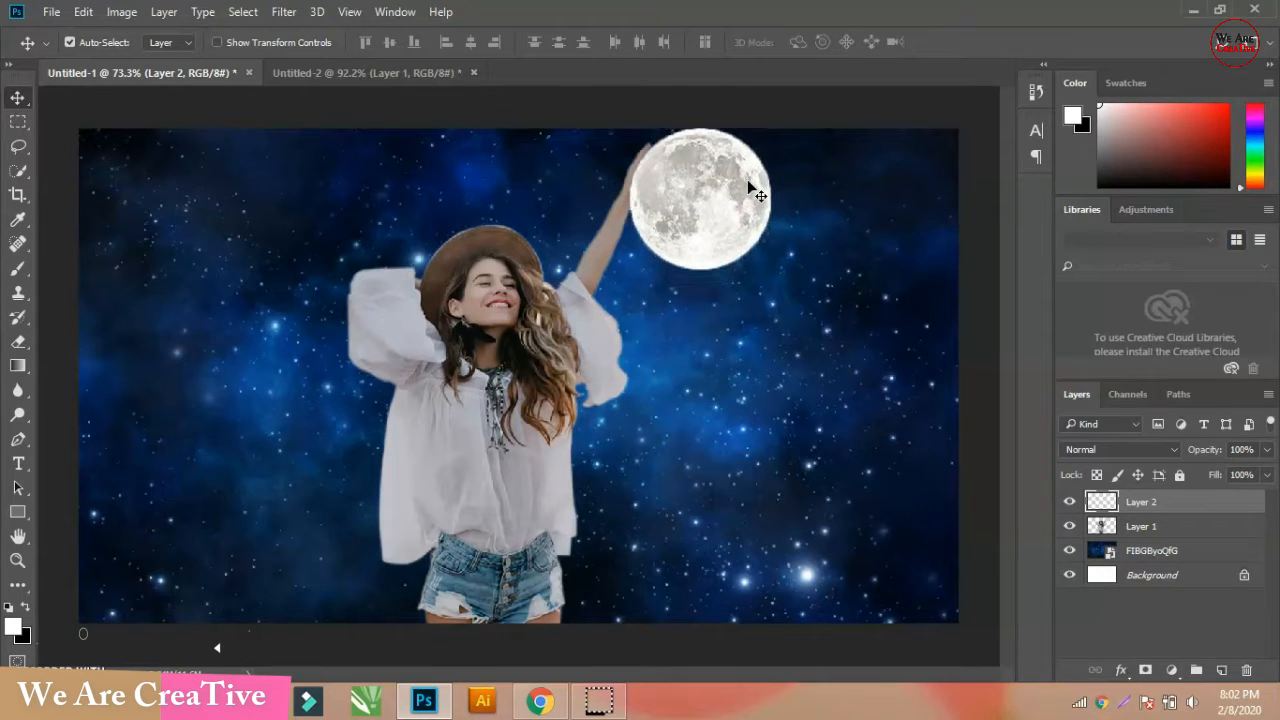
# Duplicate the moon layer and hide the duplicate, leaving Layer 2 visible.
pyautogui.click(1069, 501)
pyautogui.click(1069, 501)
pyautogui.moveTo(1110, 510); pyautogui.dragTo(1104, 508)
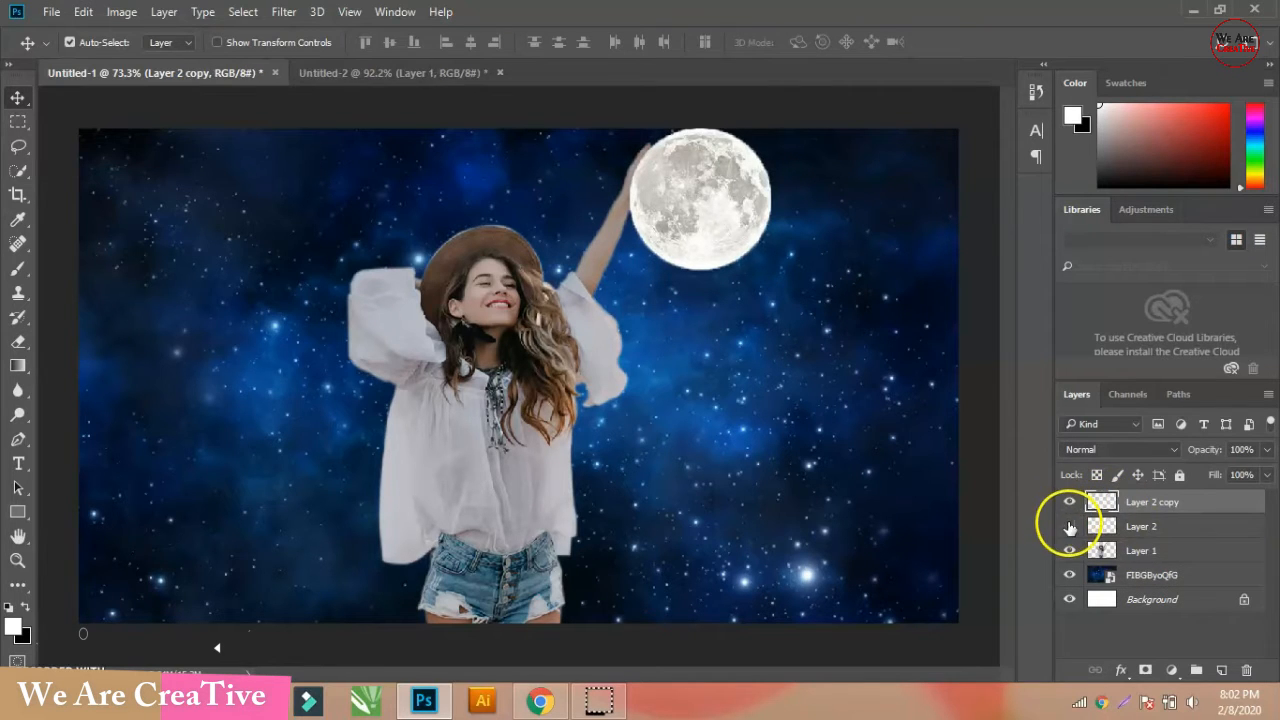
pyautogui.click(1069, 502)
pyautogui.click(1069, 526)
# Try a Gaussian Blur with a 26.3-pixel radius on the moon in Layer 2.
pyautogui.click(287, 14)
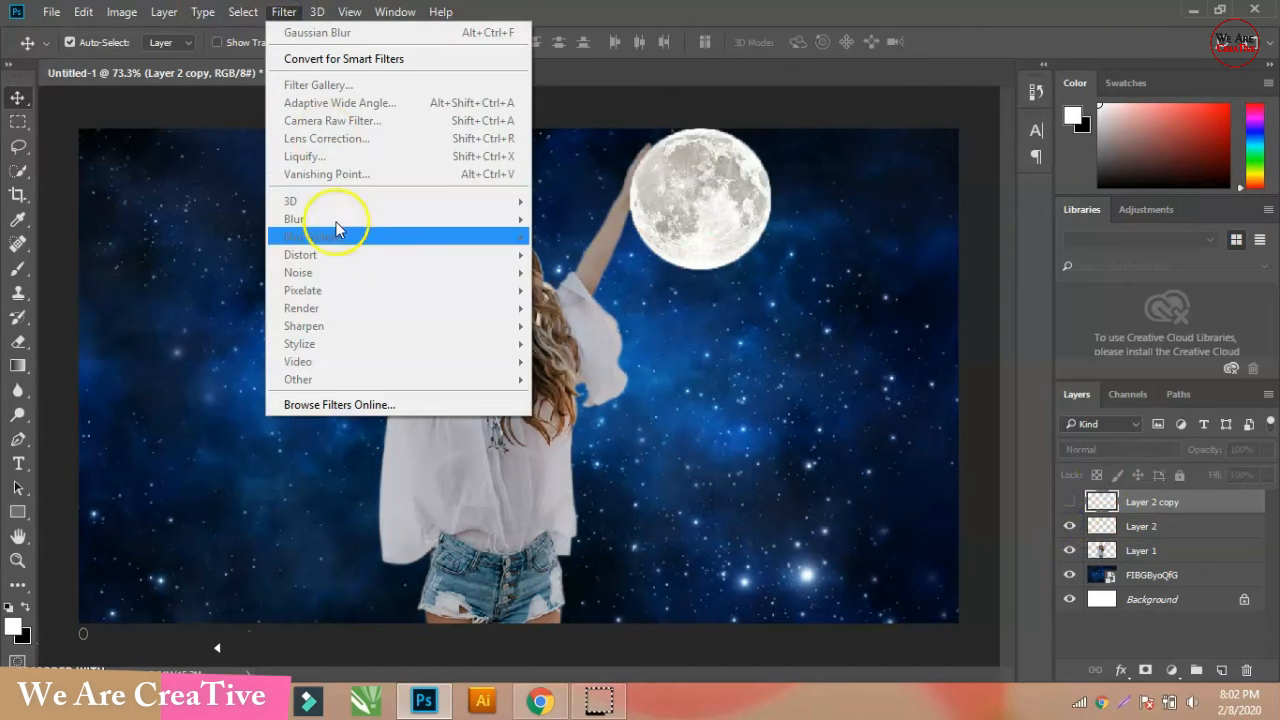
pyautogui.click(1128, 528)
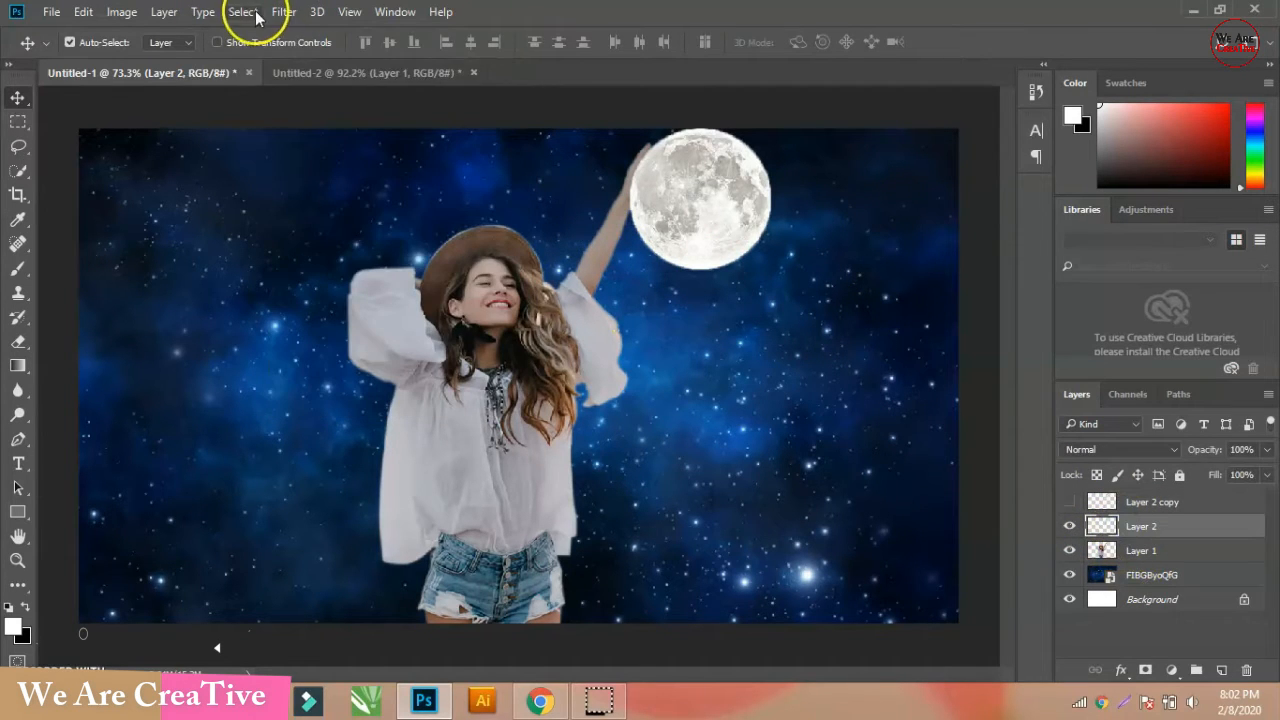
pyautogui.click(285, 14)
pyautogui.moveTo(348, 220)
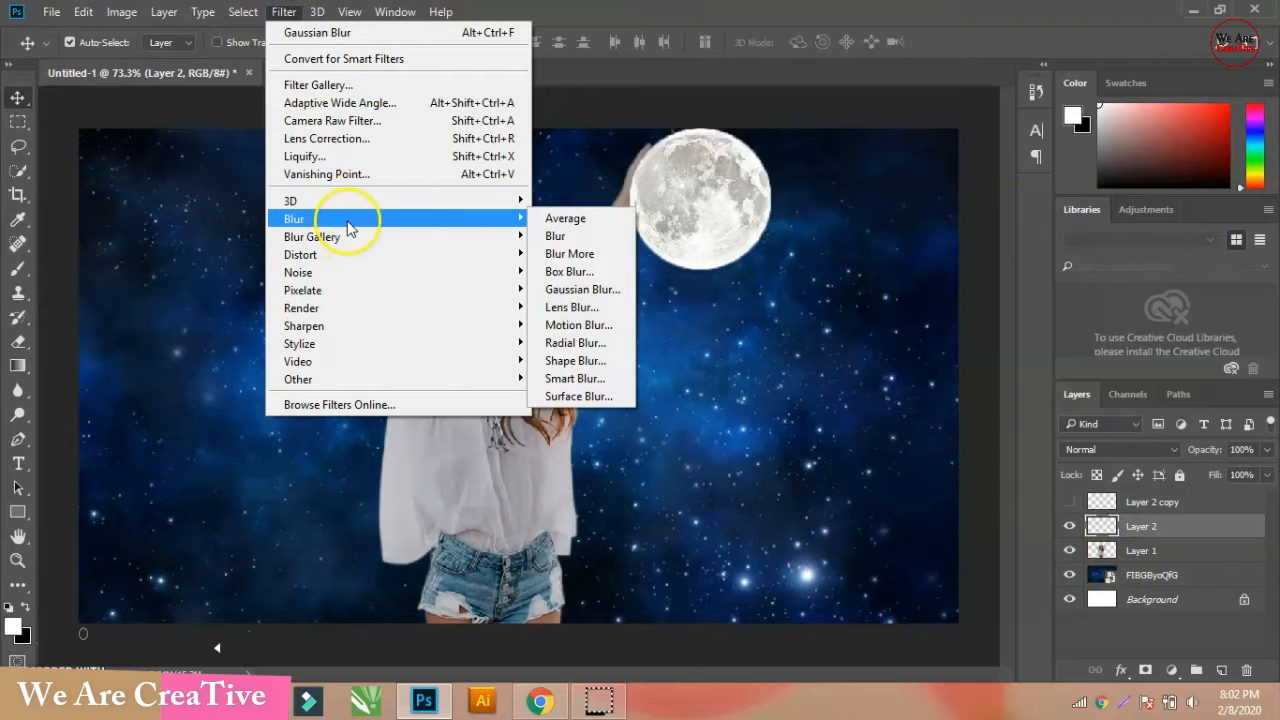
pyautogui.click(585, 289)
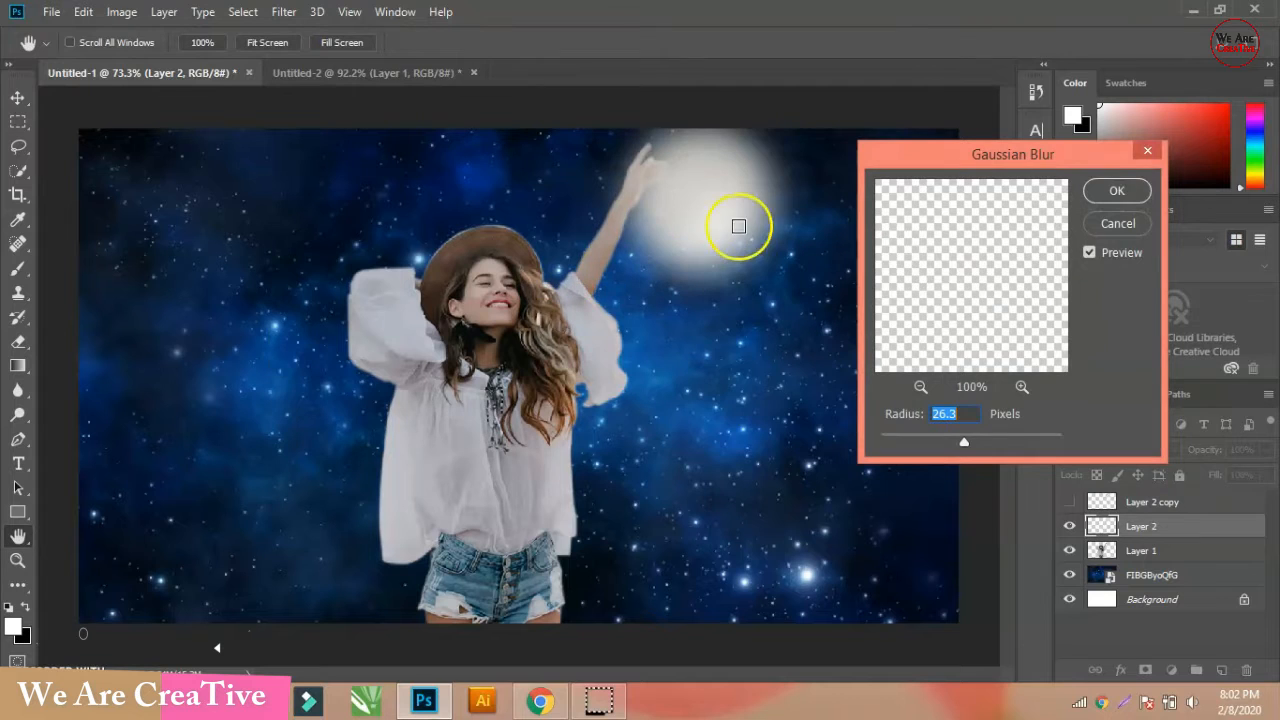
pyautogui.click(1136, 185)
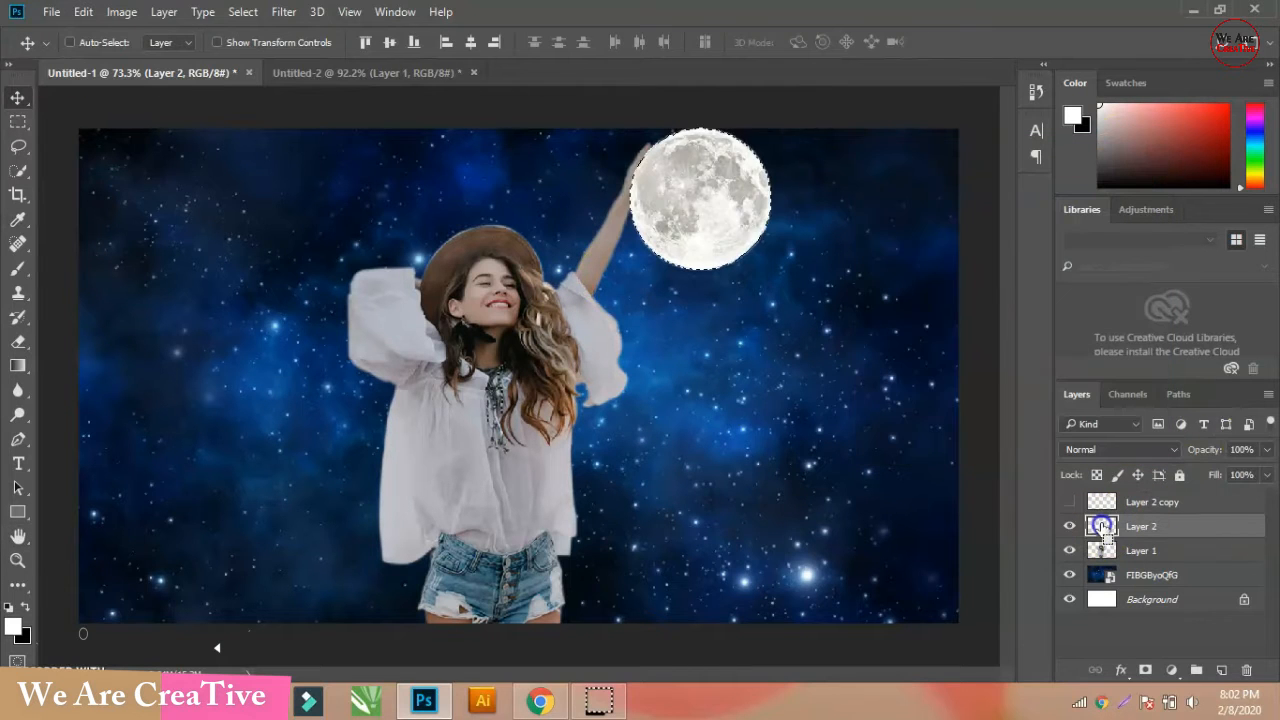
# Fill the selected moon shape on Layer 2 with white (#ffffff) and deselect it.
pyautogui.click(13, 626)
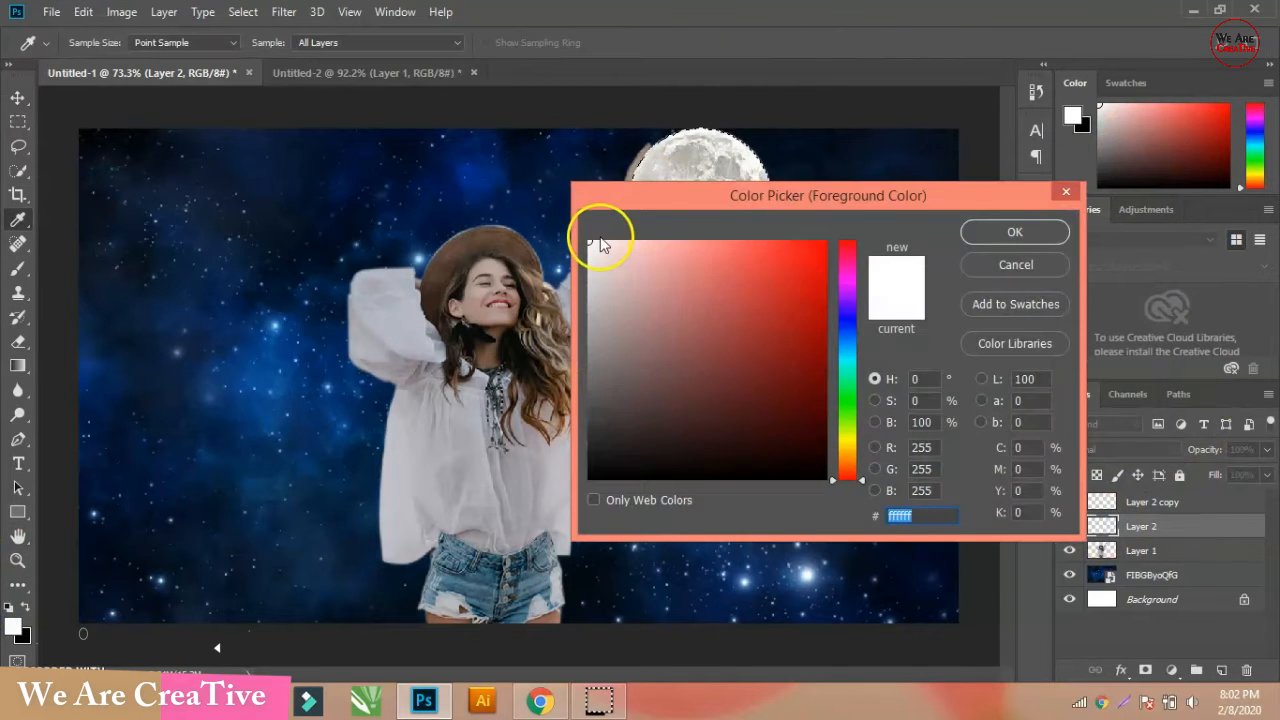
pyautogui.click(1010, 232)
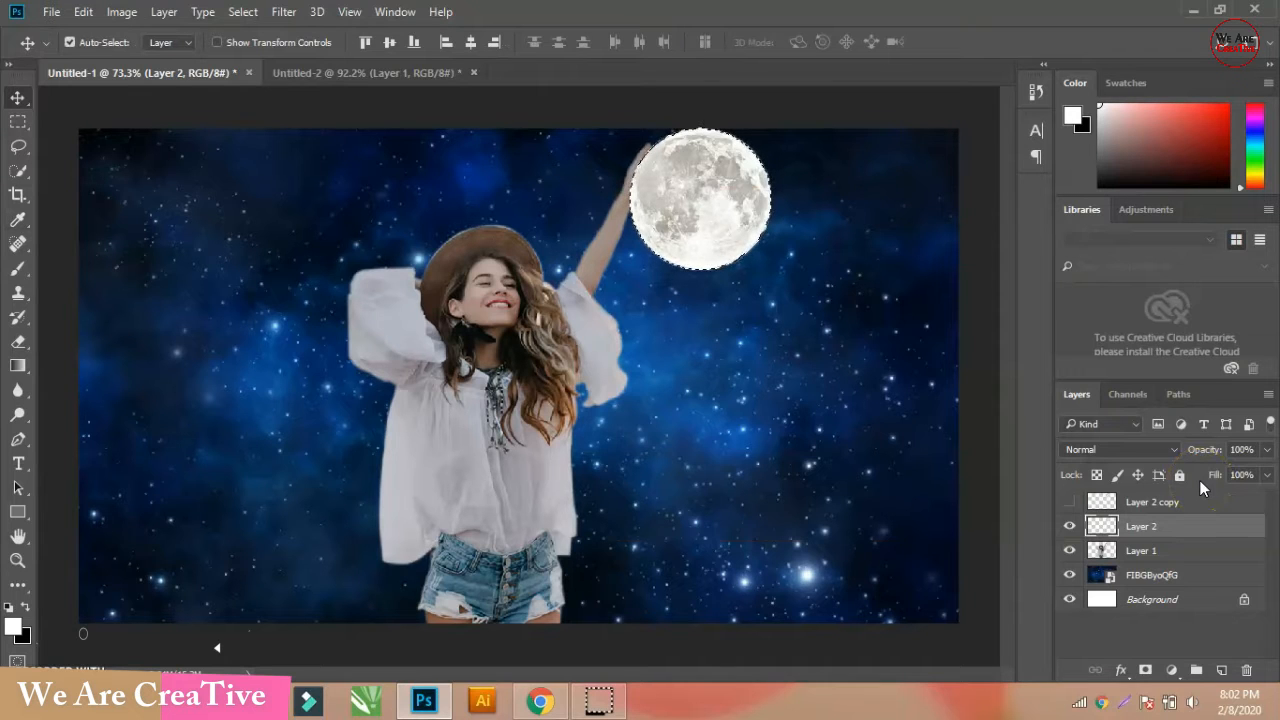
pyautogui.hotkey('alt', 'BackSpace')
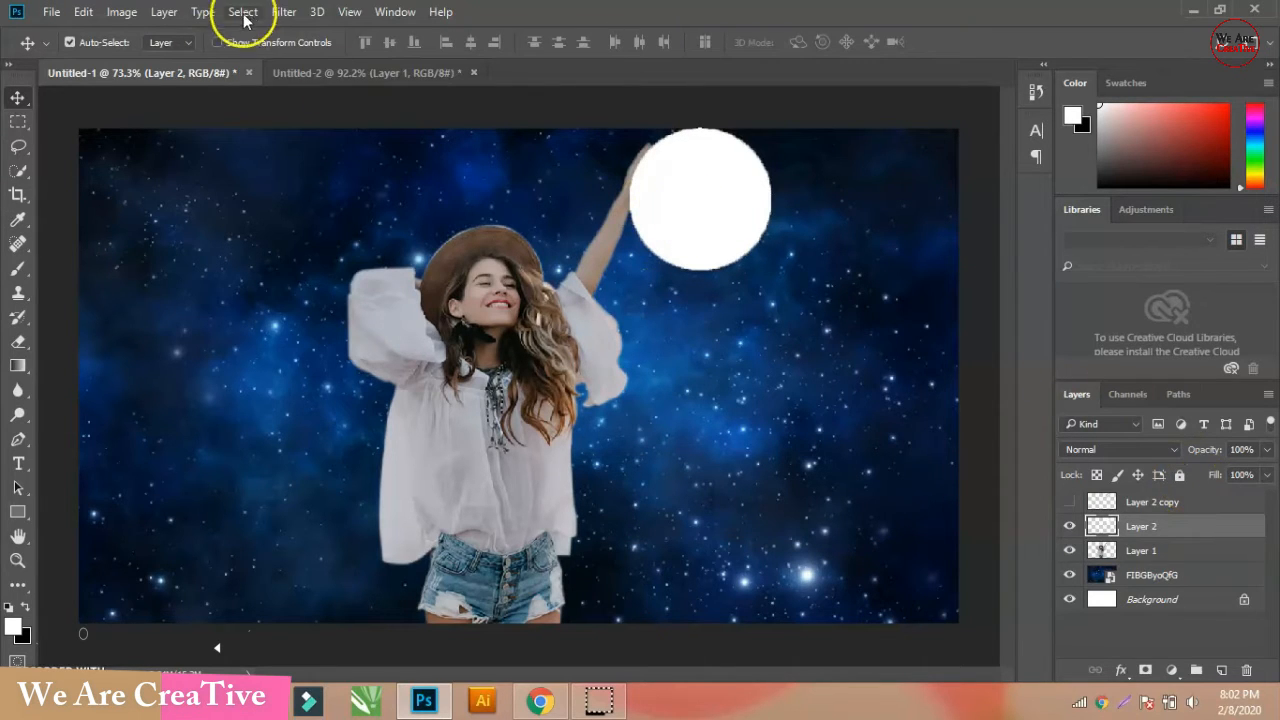
# Apply a Gaussian Blur with a 13.9-pixel radius to the white disc on Layer 2.
pyautogui.click(284, 12)
pyautogui.moveTo(320, 218)
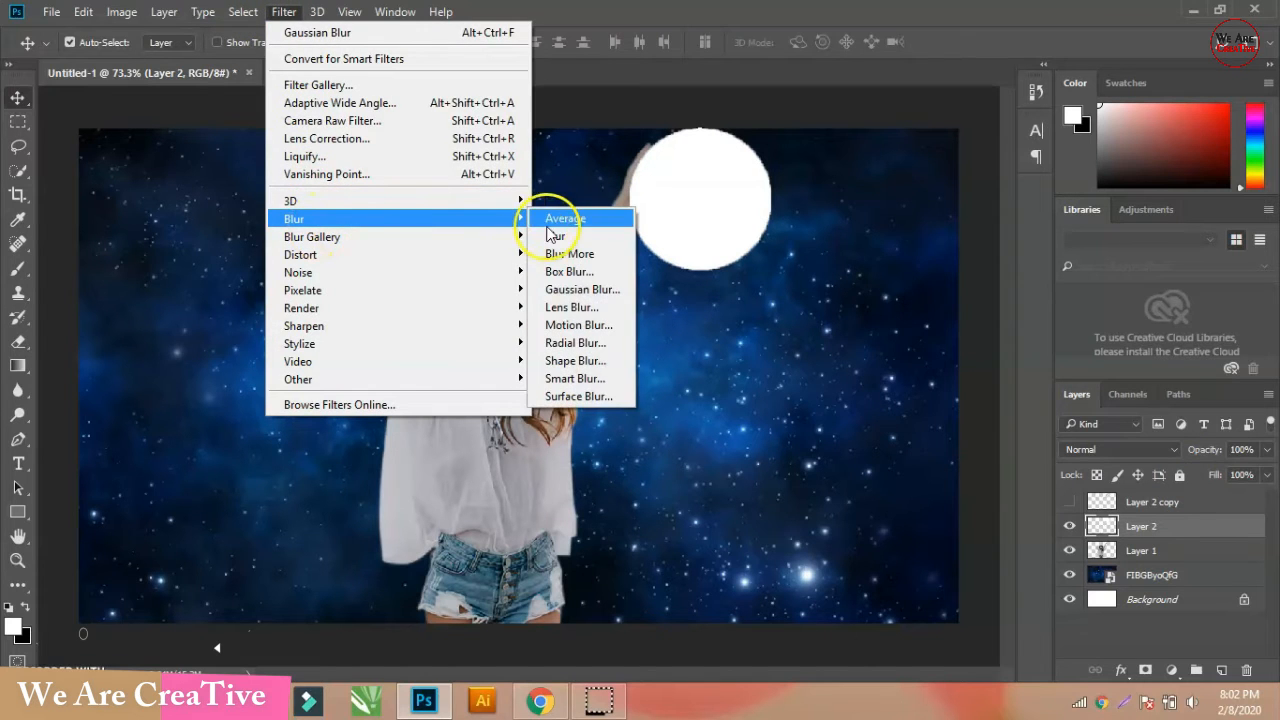
pyautogui.click(586, 286)
pyautogui.moveTo(931, 438)
pyautogui.mouseDown()
pyautogui.moveTo(971, 434)
pyautogui.moveTo(956, 437)
pyautogui.mouseUp()
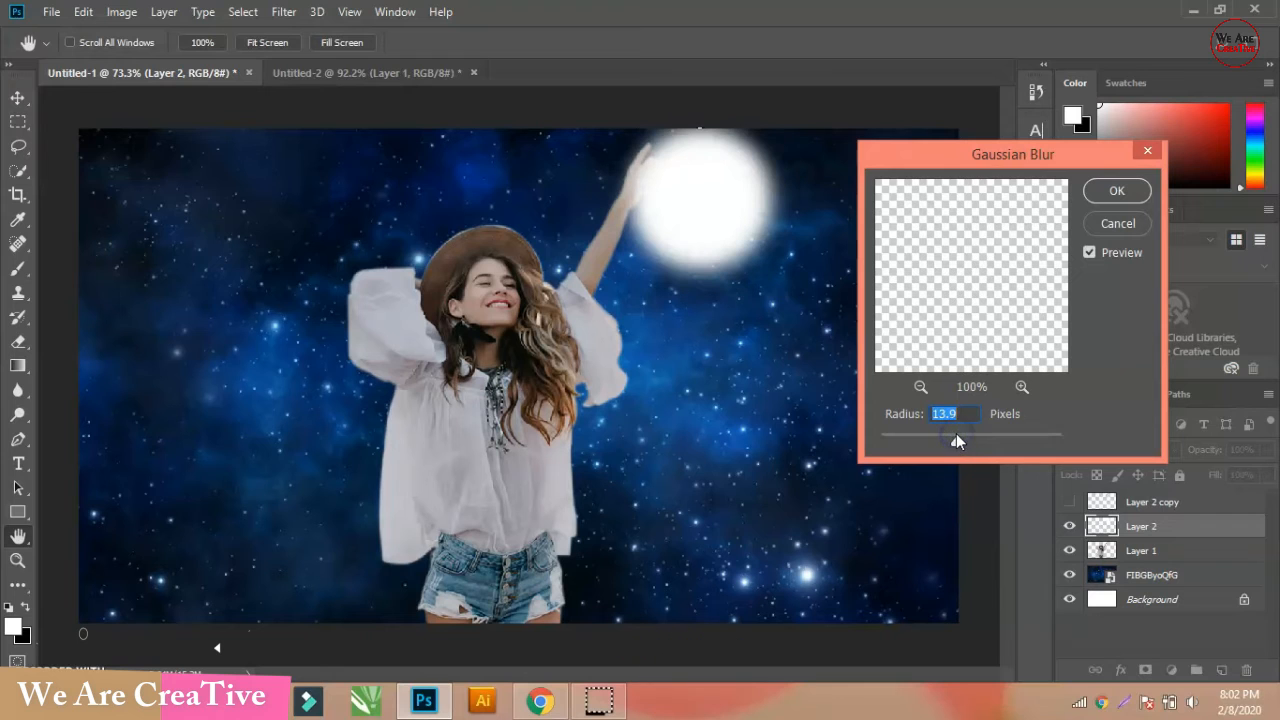
pyautogui.click(1112, 193)
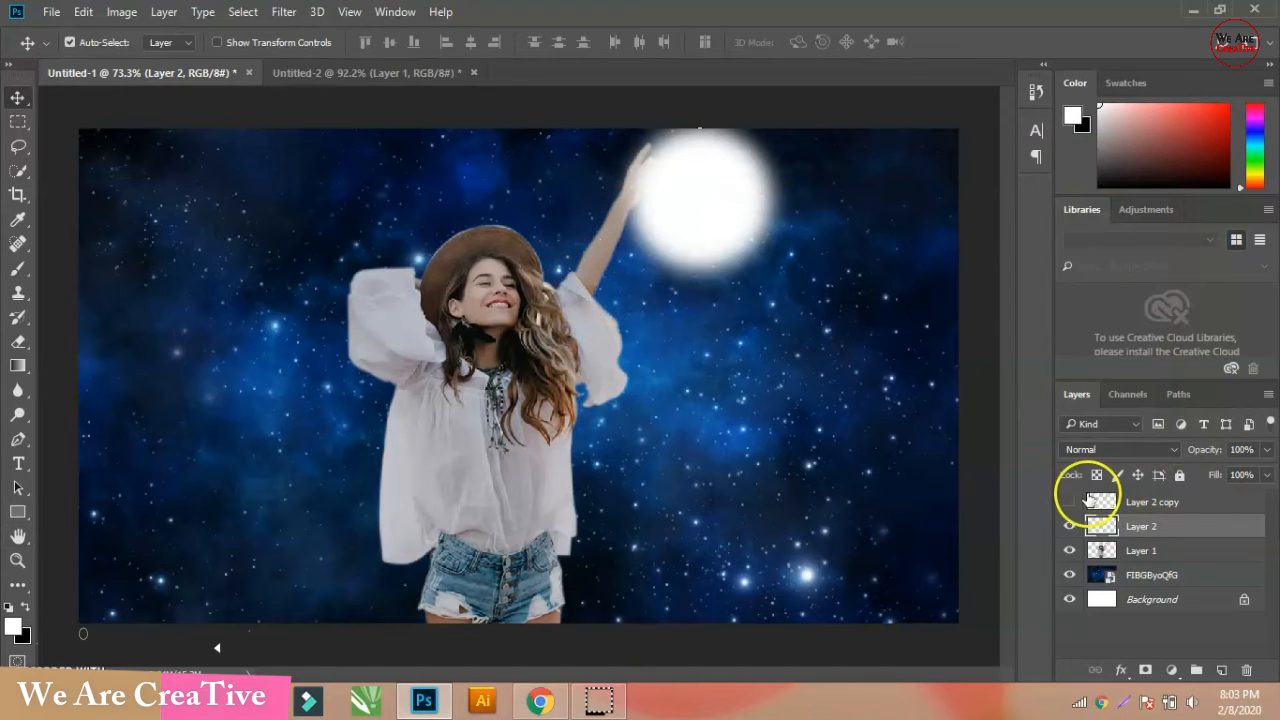
# Show the hidden Layer 2 copy moon again.
pyautogui.click(1069, 502)
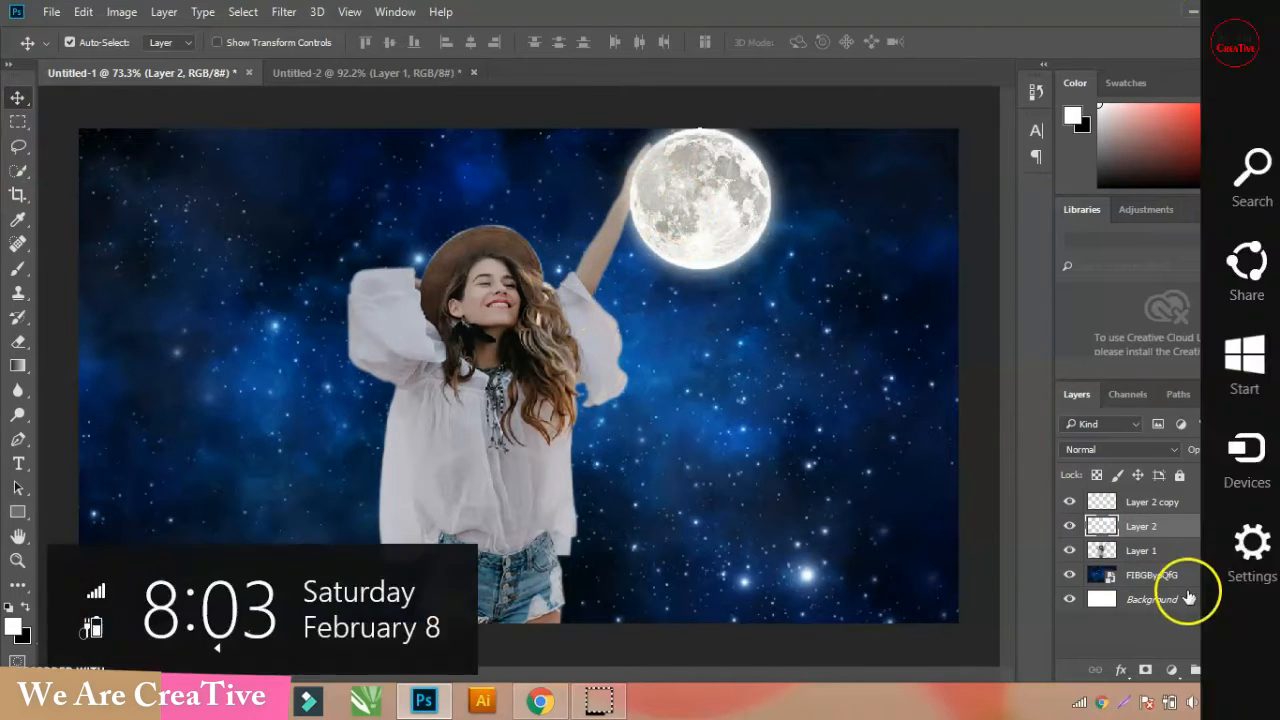
# Place the yXwPMYt5ni sky image above the FIBGByoQfG layer, scale it to cover the canvas, and set its blend mode to Luminosity.
pyautogui.click(1150, 580)
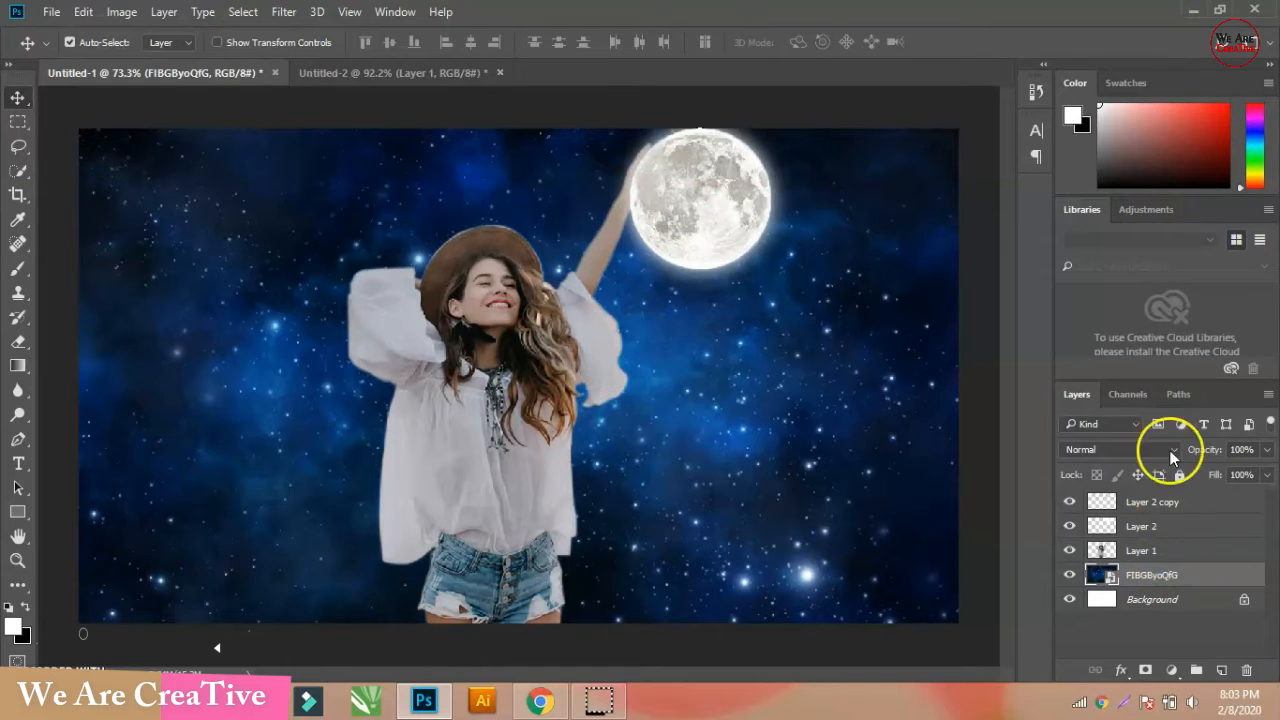
pyautogui.click(1192, 13)
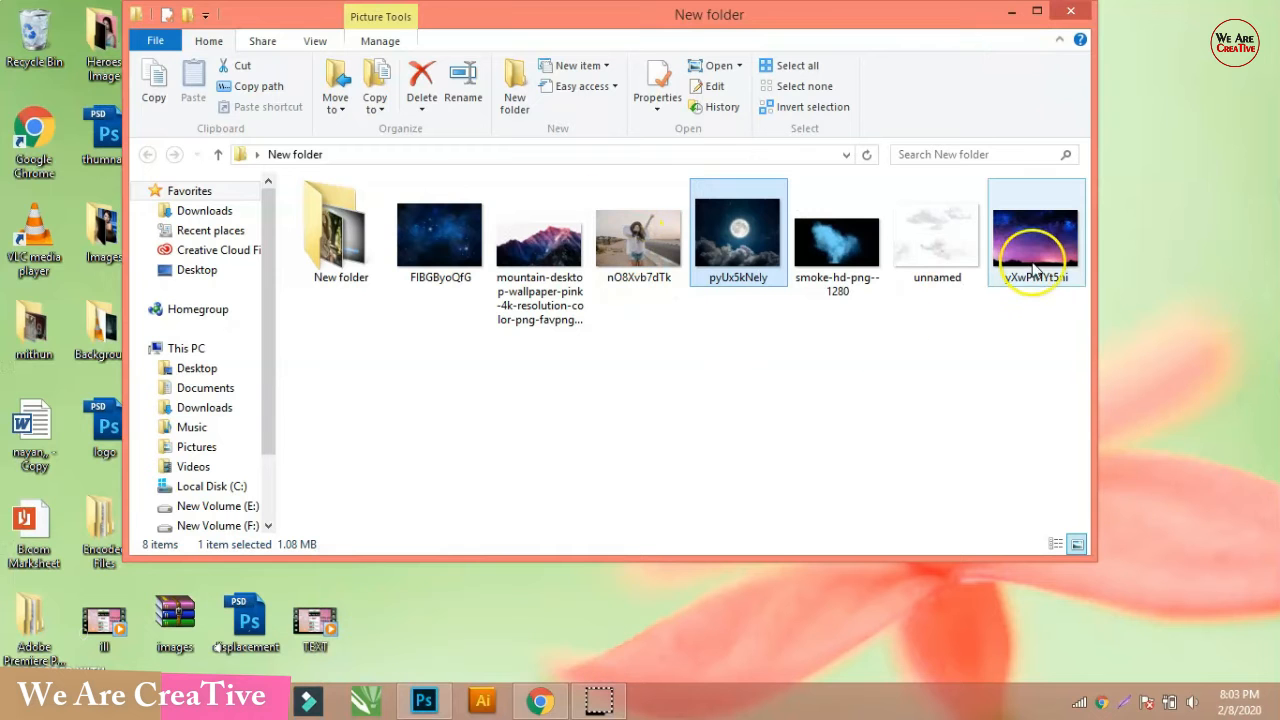
pyautogui.moveTo(1033, 260); pyautogui.dragTo(558, 259)
pyautogui.moveTo(820, 622); pyautogui.dragTo(963, 680)
pyautogui.moveTo(918, 512); pyautogui.dragTo(915, 475)
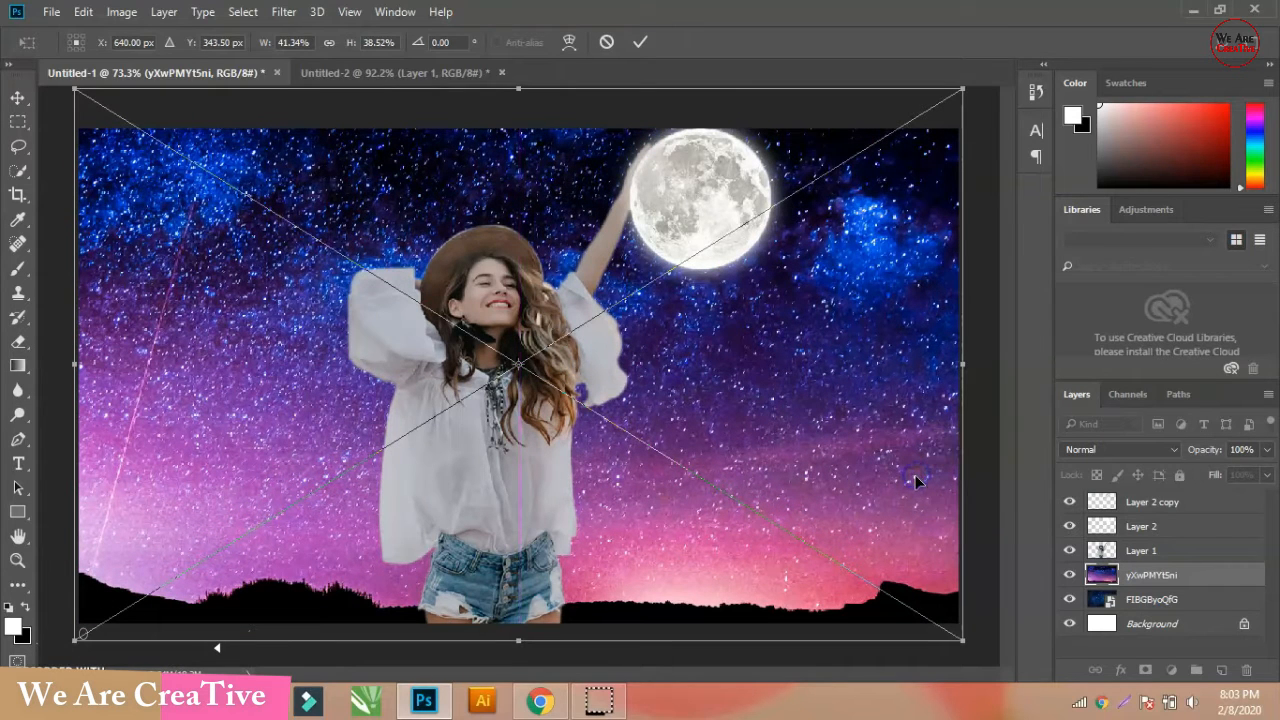
pyautogui.press('Return')
pyautogui.click(1131, 457)
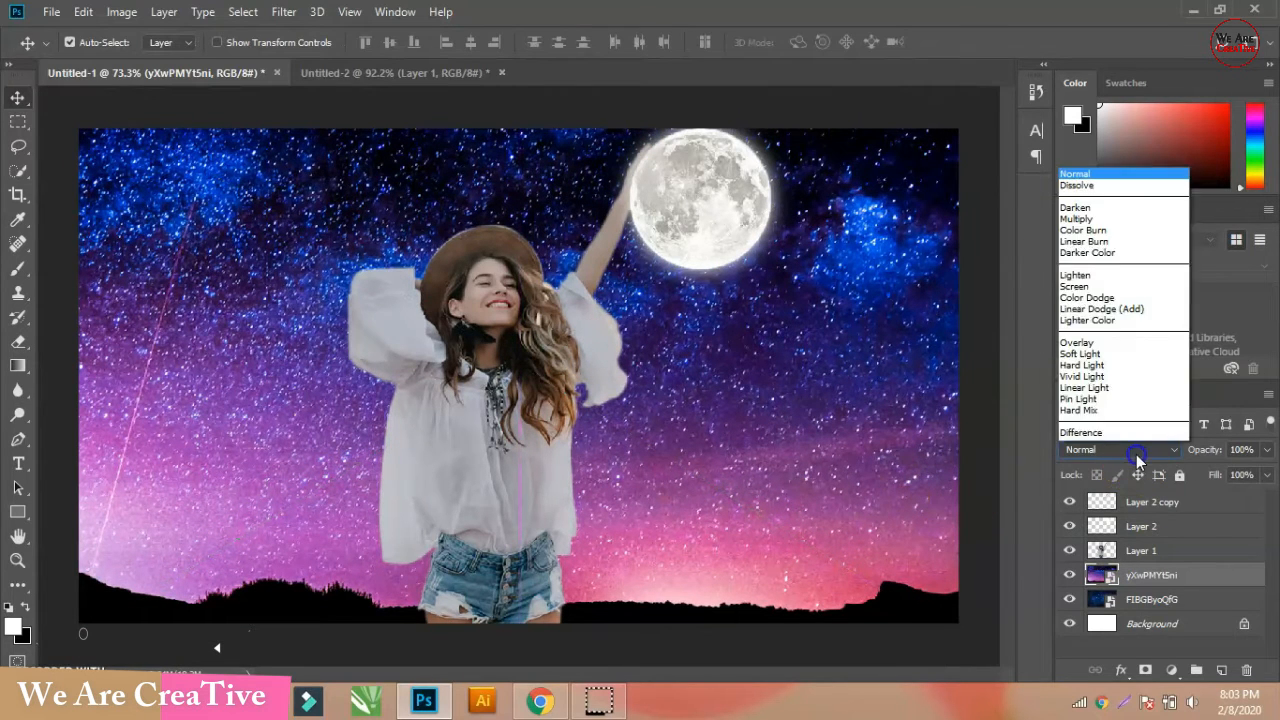
pyautogui.click(1130, 432)
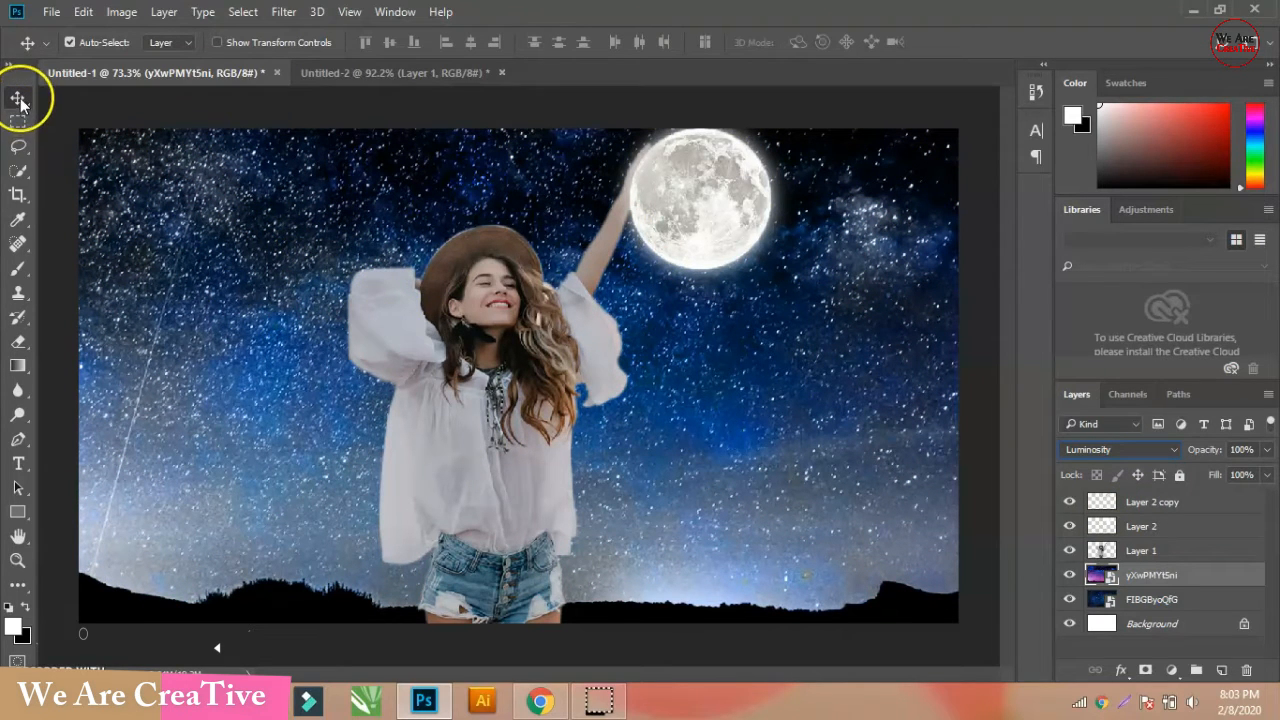
# Rasterize the yXwPMYt5ni layer and erase its upper sky with a soft 400-pixel Eraser.
pyautogui.click(19, 342)
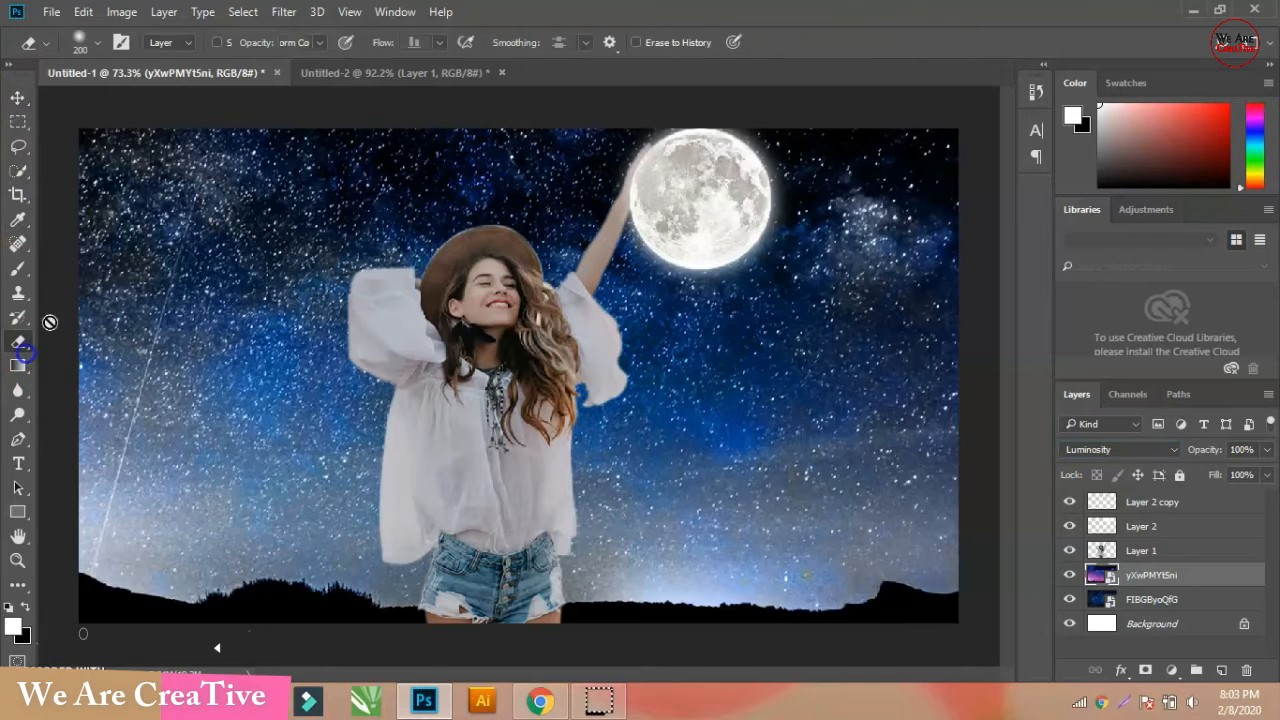
pyautogui.rightClick(1139, 579)
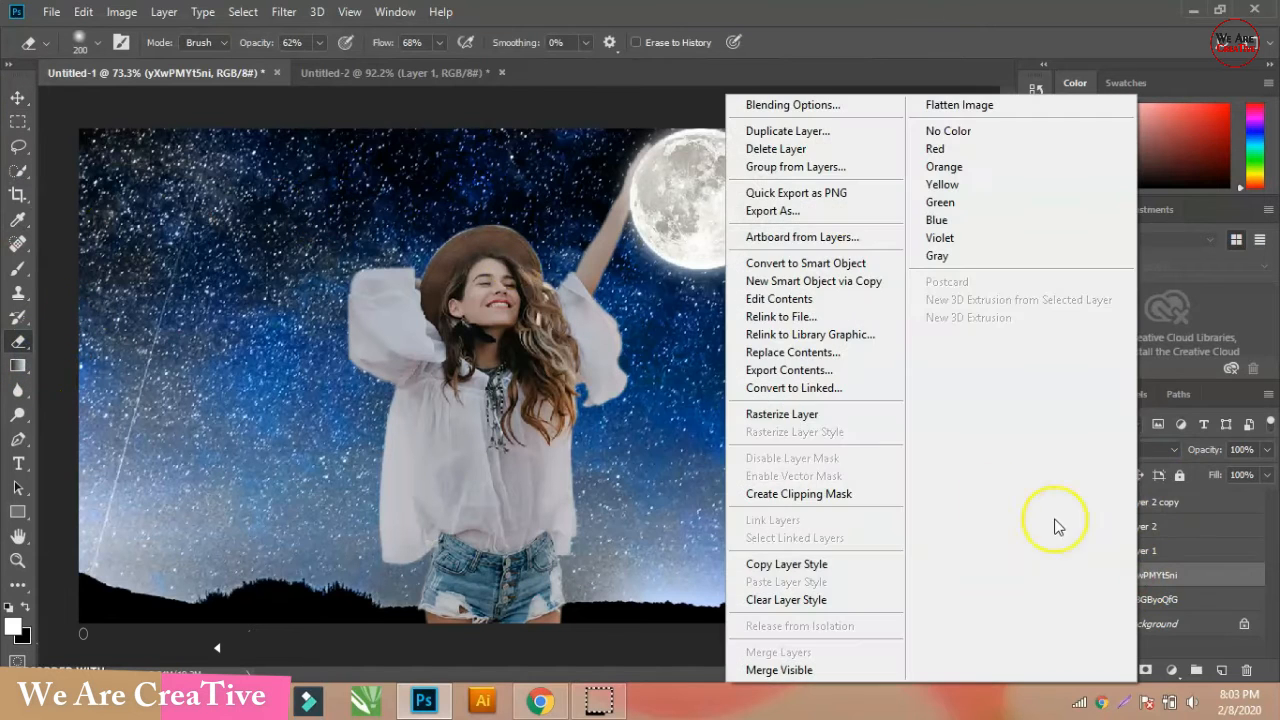
pyautogui.click(852, 418)
pyautogui.press(']')
pyautogui.press(']')
pyautogui.press(']')
pyautogui.moveTo(829, 257)
pyautogui.mouseDown()
pyautogui.moveTo(493, 248)
pyautogui.moveTo(737, 228)
pyautogui.moveTo(406, 221)
pyautogui.moveTo(167, 194)
pyautogui.moveTo(165, 150)
pyautogui.moveTo(307, 169)
pyautogui.moveTo(285, 223)
pyautogui.moveTo(625, 166)
pyautogui.moveTo(460, 188)
pyautogui.moveTo(875, 188)
pyautogui.moveTo(751, 186)
pyautogui.moveTo(902, 114)
pyautogui.moveTo(900, 148)
pyautogui.moveTo(467, 186)
pyautogui.moveTo(236, 224)
pyautogui.moveTo(148, 261)
pyautogui.moveTo(167, 329)
pyautogui.moveTo(263, 241)
pyautogui.moveTo(237, 199)
pyautogui.moveTo(123, 193)
pyautogui.moveTo(106, 172)
pyautogui.moveTo(133, 153)
pyautogui.moveTo(383, 136)
pyautogui.moveTo(273, 192)
pyautogui.moveTo(382, 259)
pyautogui.moveTo(218, 248)
pyautogui.moveTo(643, 153)
pyautogui.moveTo(433, 114)
pyautogui.moveTo(838, 229)
pyautogui.moveTo(835, 261)
pyautogui.moveTo(637, 285)
pyautogui.moveTo(482, 202)
pyautogui.moveTo(244, 182)
pyautogui.moveTo(151, 201)
pyautogui.mouseUp()
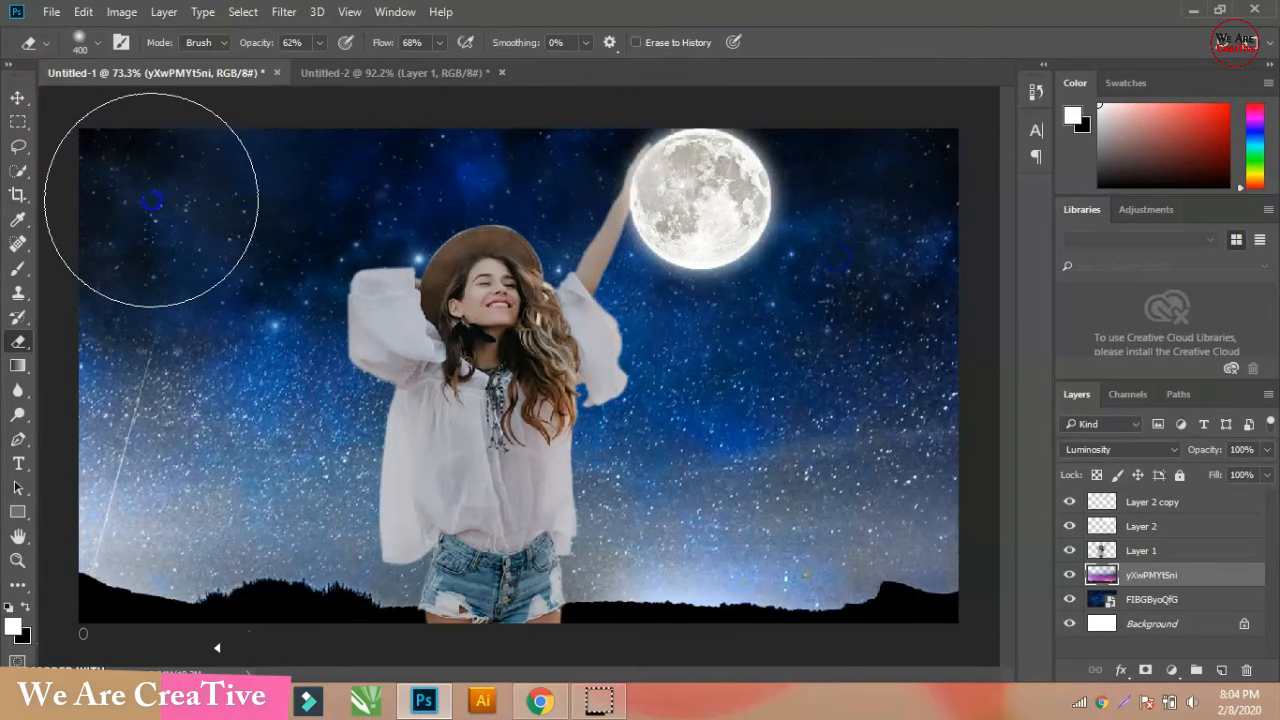
pyautogui.click(17, 97)
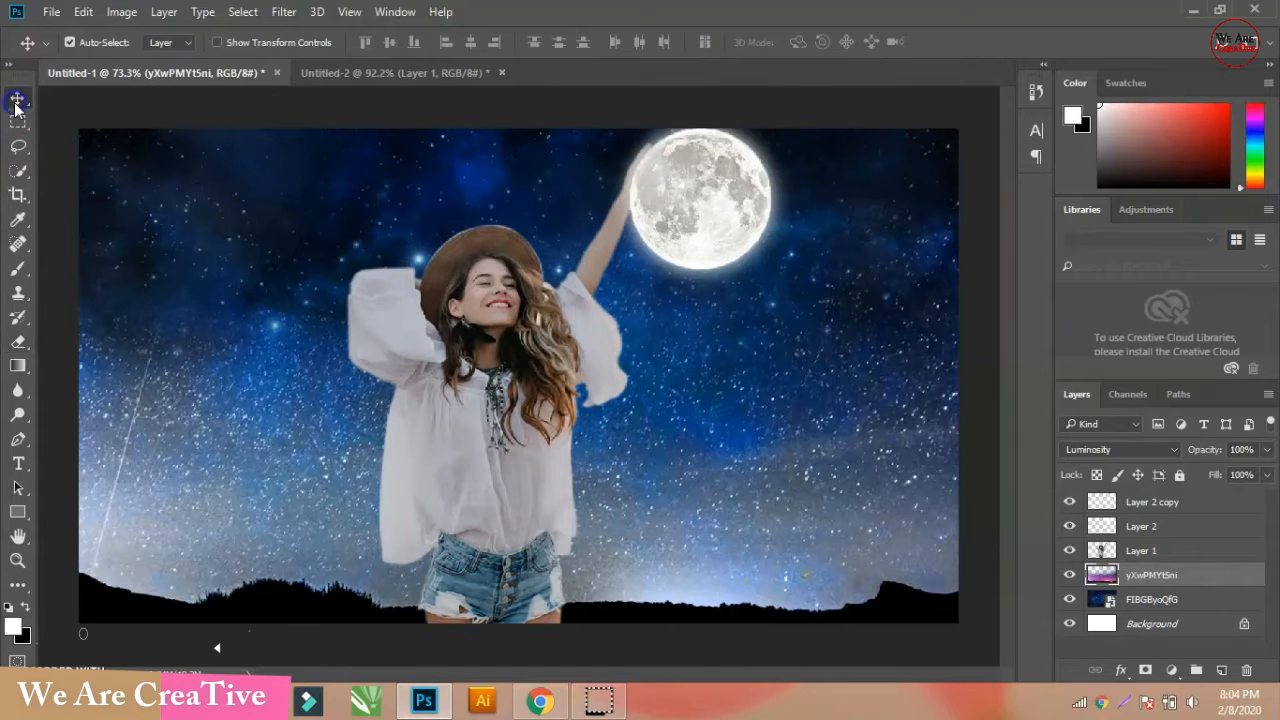
# Place the pink mountain wallpaper image behind the woman, scaled to about 32%, in the lower-left part of the canvas.
pyautogui.click(1192, 11)
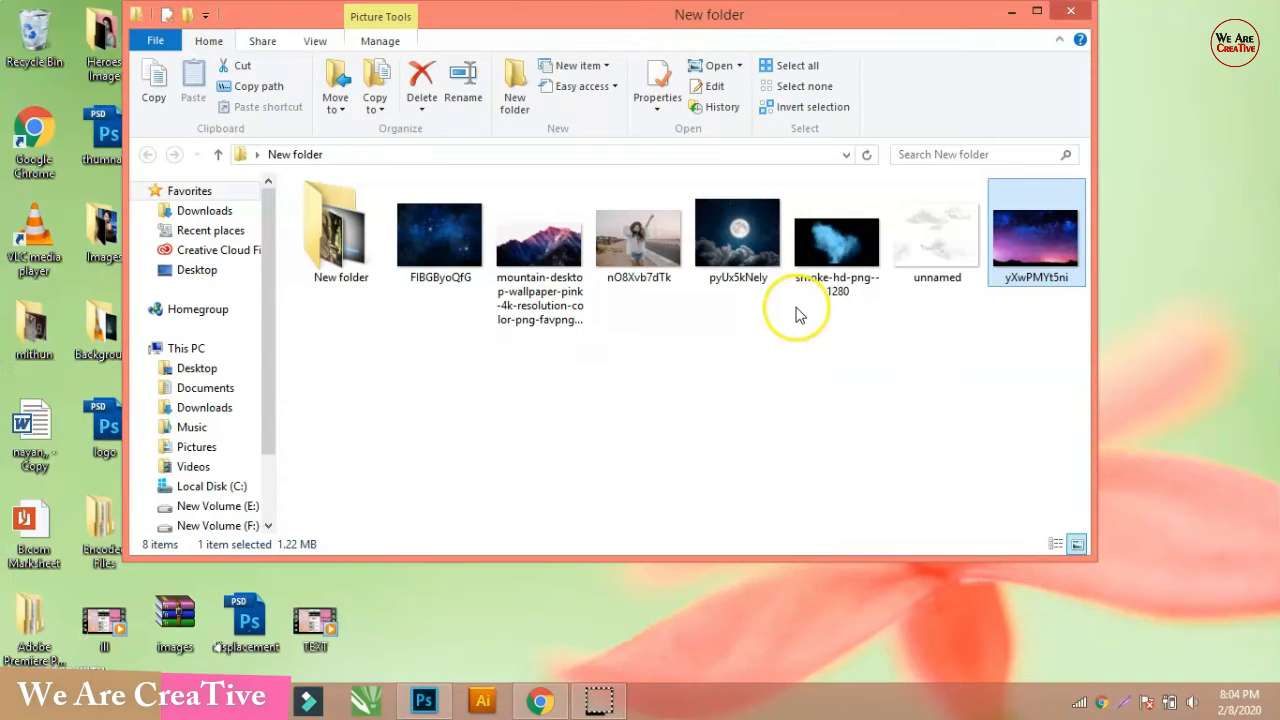
pyautogui.click(563, 279)
pyautogui.moveTo(563, 270); pyautogui.dragTo(465, 480)
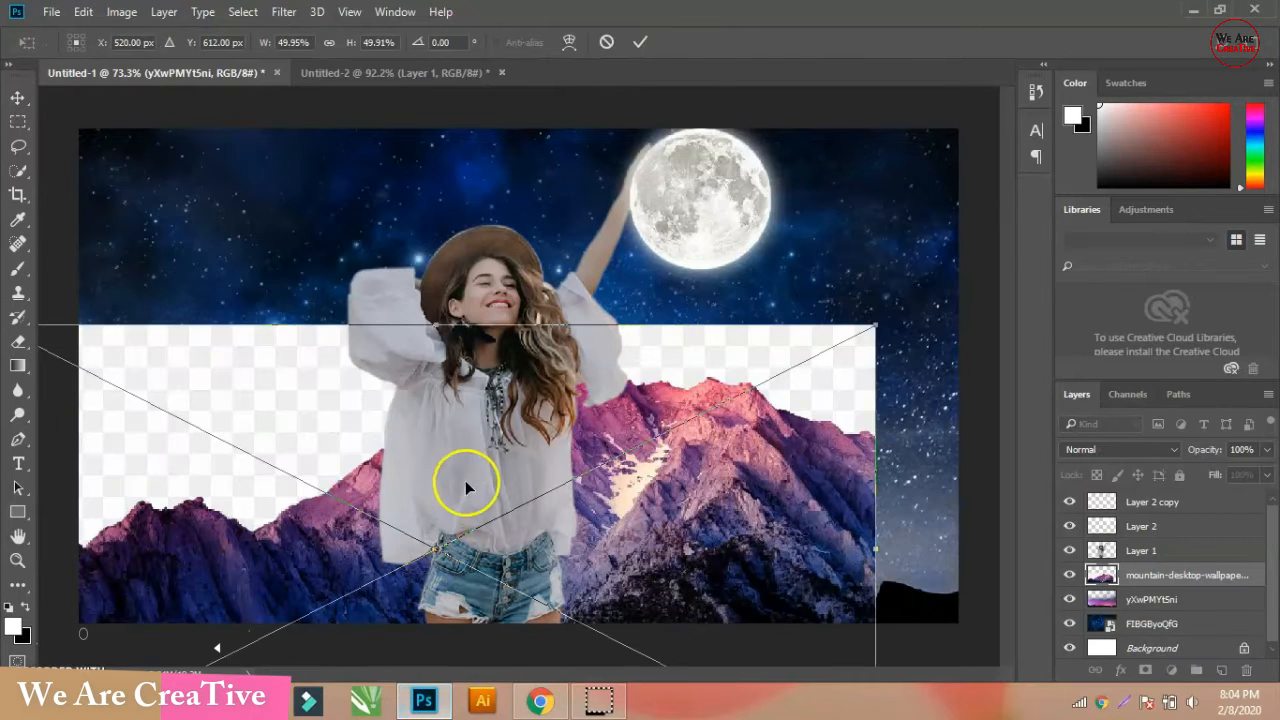
pyautogui.moveTo(875, 328); pyautogui.dragTo(749, 400)
pyautogui.moveTo(660, 500); pyautogui.dragTo(618, 400)
pyautogui.moveTo(690, 303); pyautogui.dragTo(637, 330)
pyautogui.moveTo(605, 458); pyautogui.dragTo(533, 469)
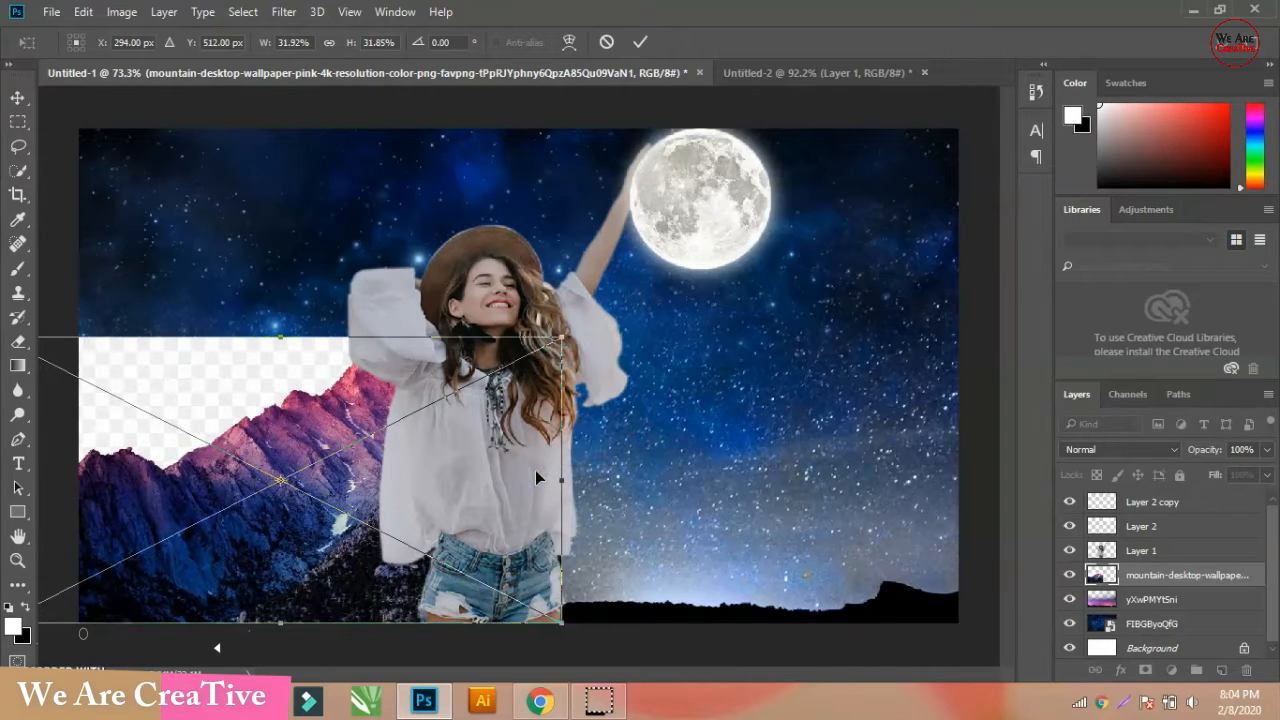
pyautogui.press('Return')
pyautogui.moveTo(335, 467); pyautogui.dragTo(379, 476)
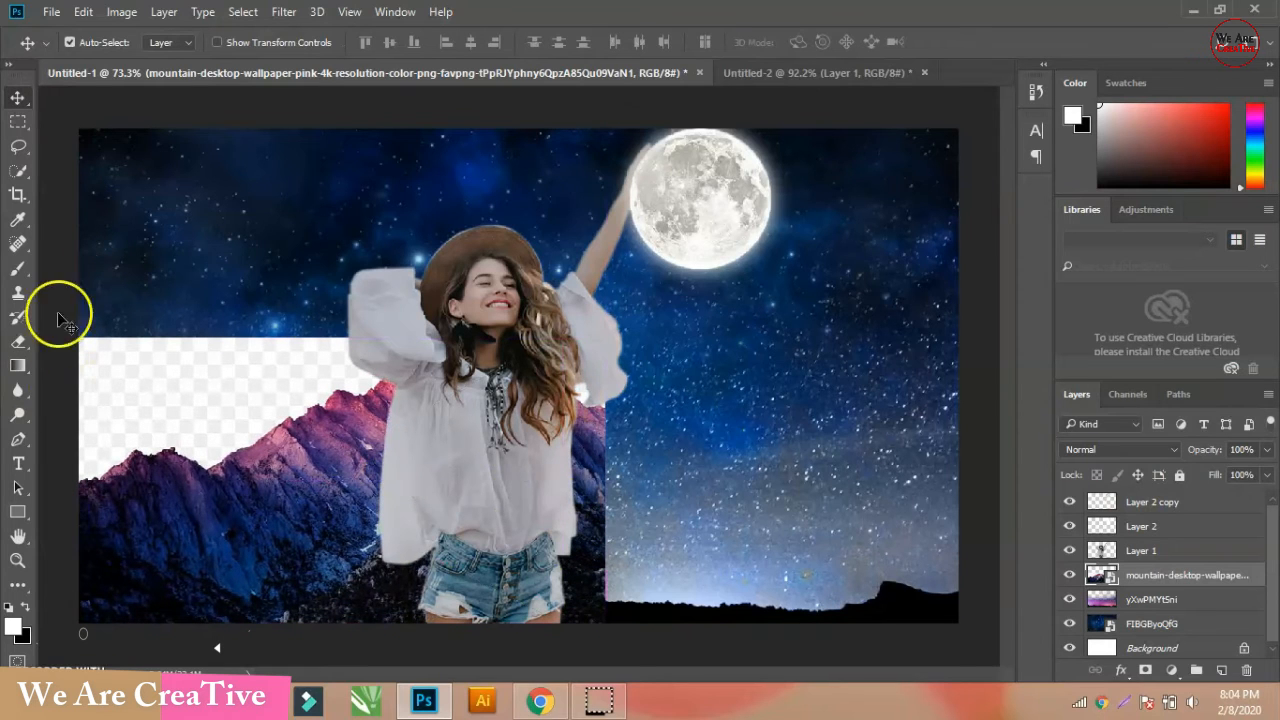
# Rasterize the mountain layer and remove the checkered background above its peaks with the Magic Eraser.
pyautogui.click(17, 342)
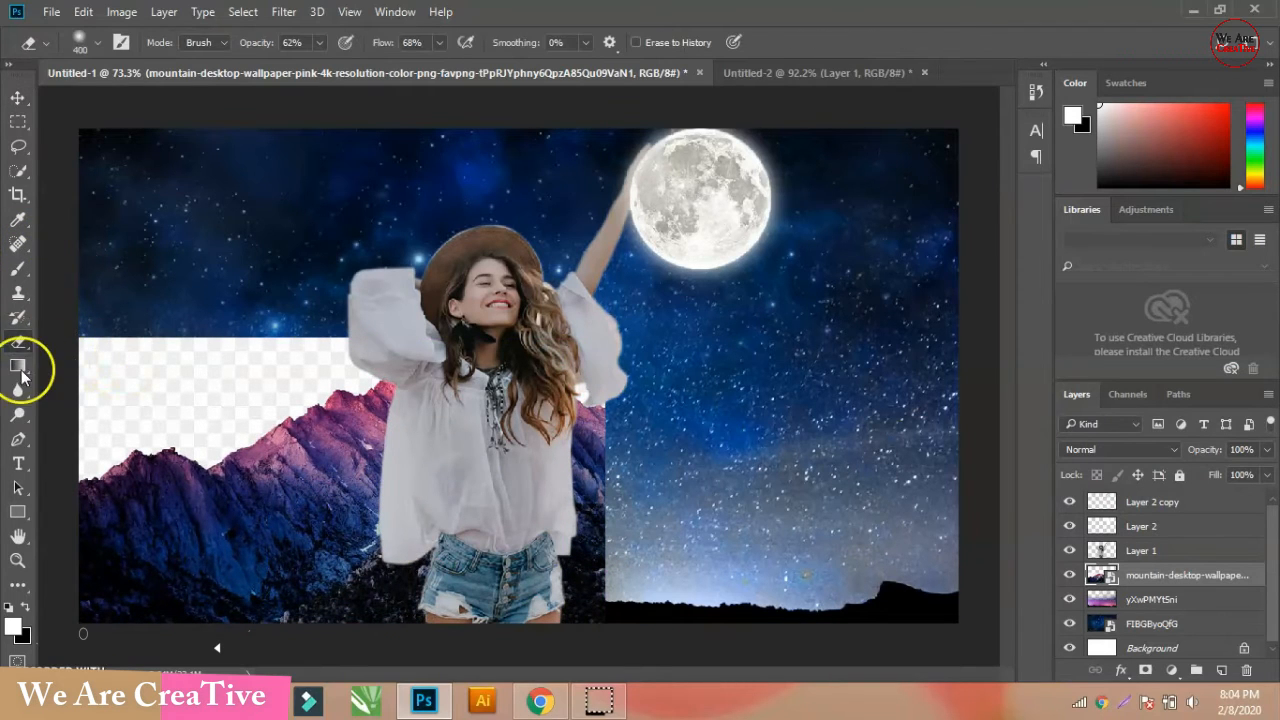
pyautogui.rightClick(17, 342)
pyautogui.click(100, 374)
pyautogui.click(157, 380)
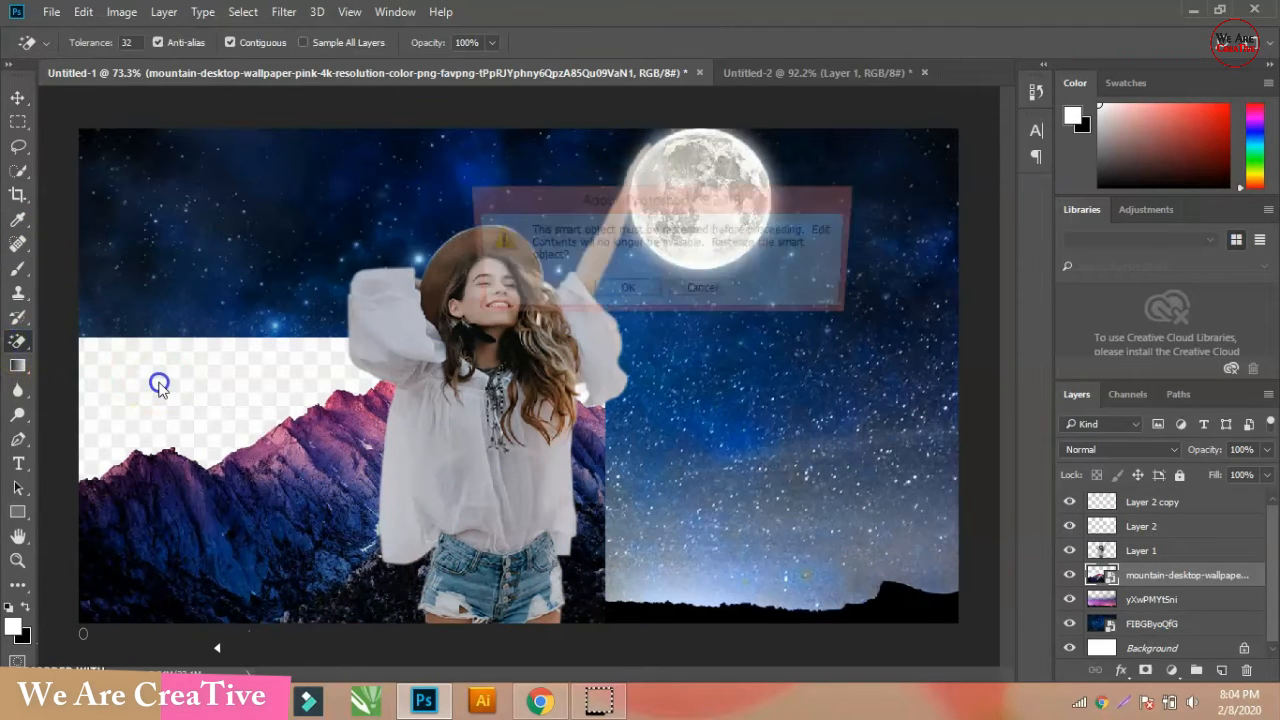
pyautogui.click(612, 294)
pyautogui.click(278, 372)
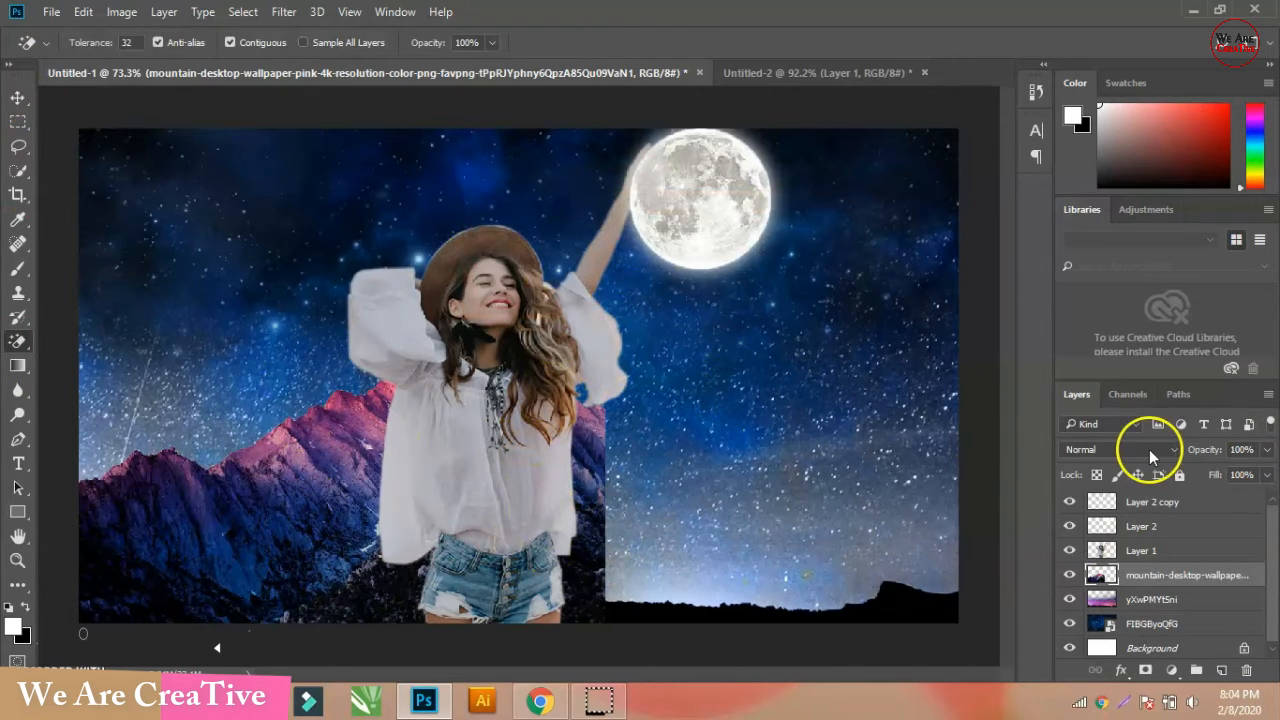
# Set the mountain layer's blend mode to Soft Light.
pyautogui.click(1150, 455)
pyautogui.click(1117, 260)
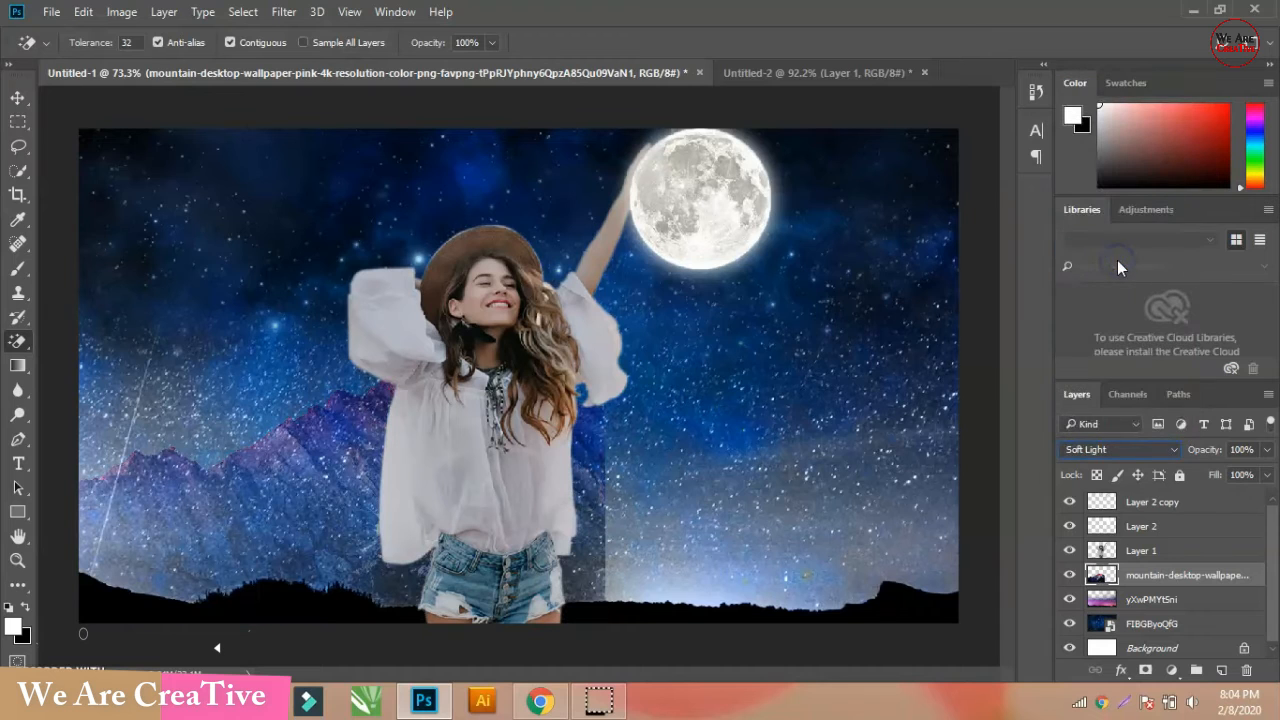
pyautogui.click(1138, 443)
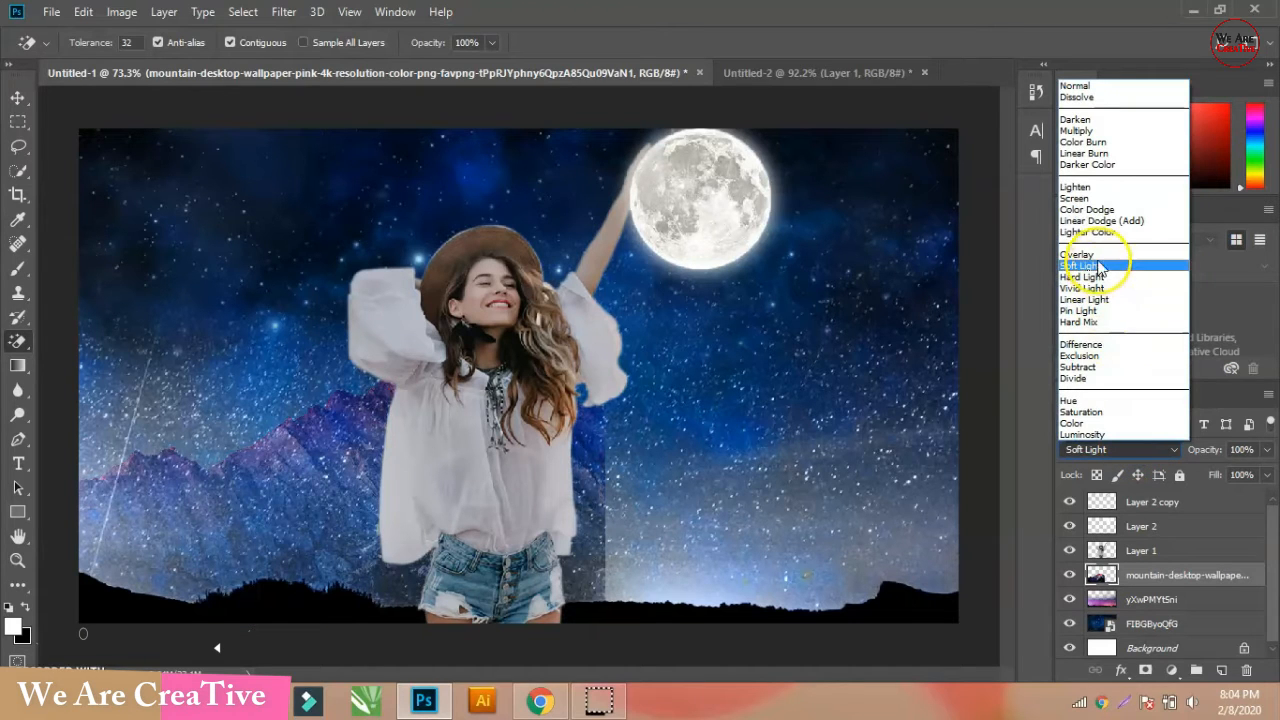
pyautogui.click(1096, 266)
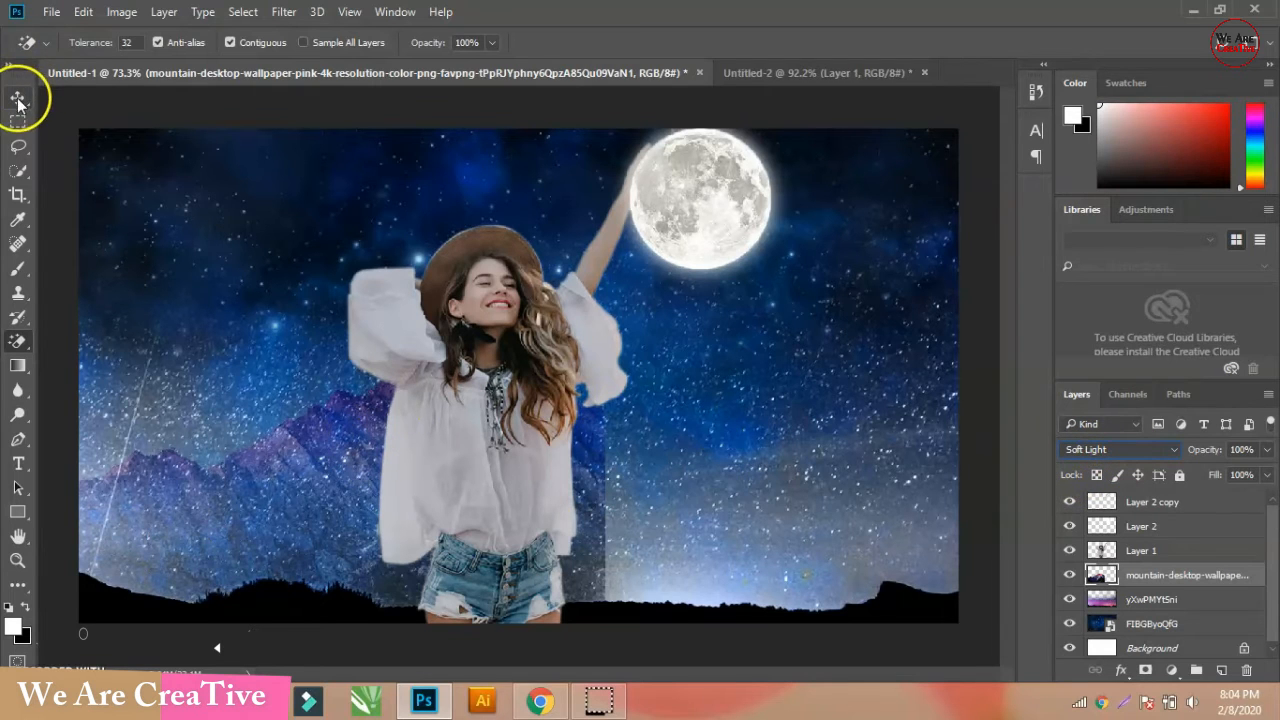
# Erase the mountain layer's hard right edge beside the woman with a 125-pixel Eraser.
pyautogui.rightClick(18, 345)
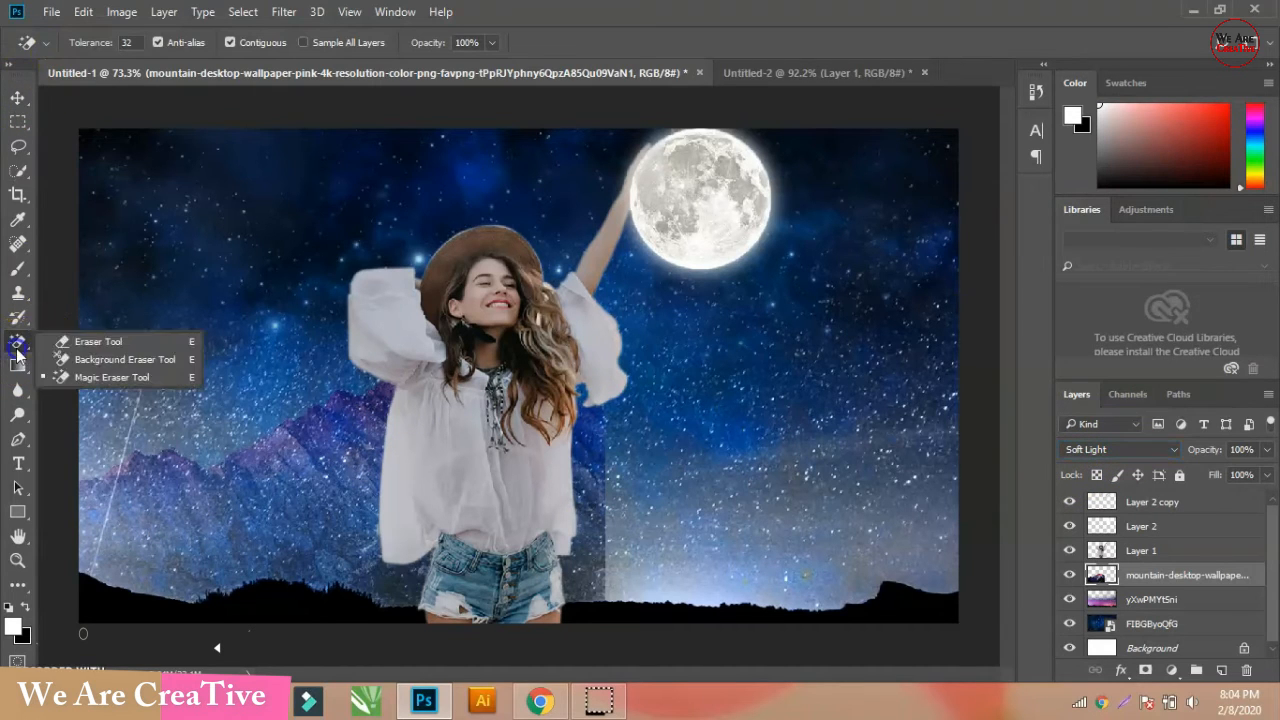
pyautogui.click(70, 341)
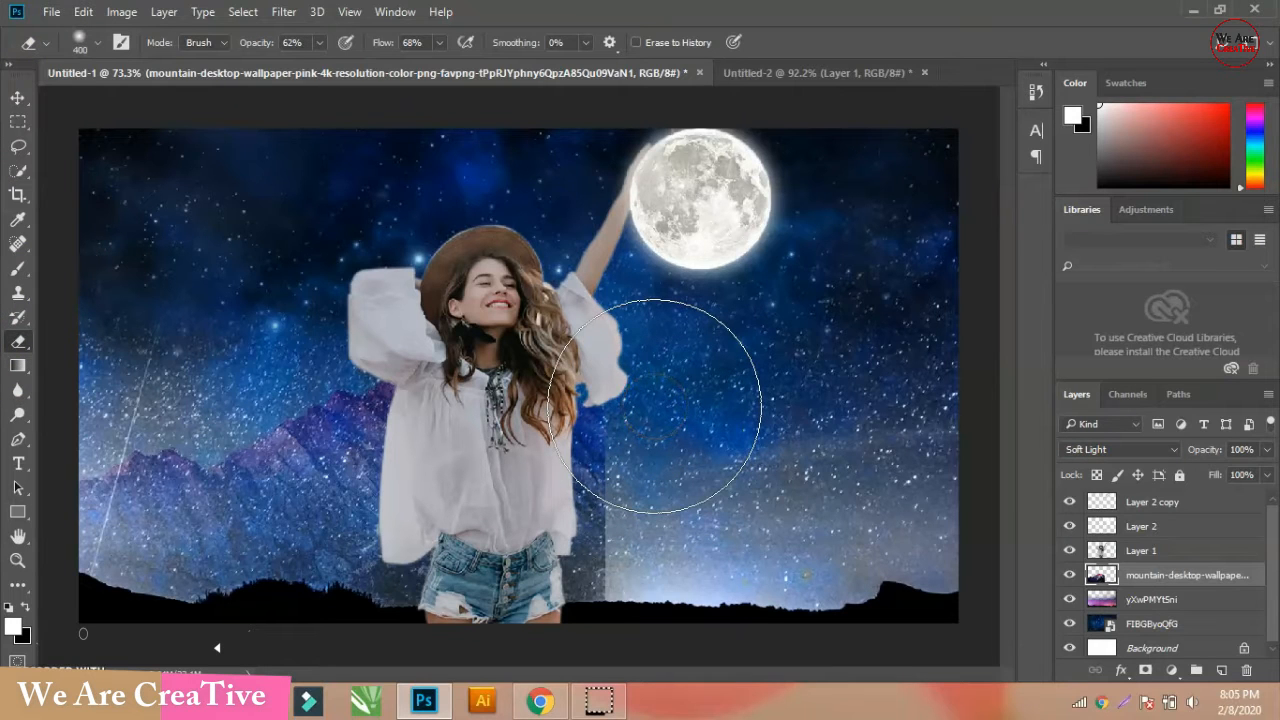
pyautogui.press('[')
pyautogui.press('[')
pyautogui.press('[')
pyautogui.press('[')
pyautogui.press('[')
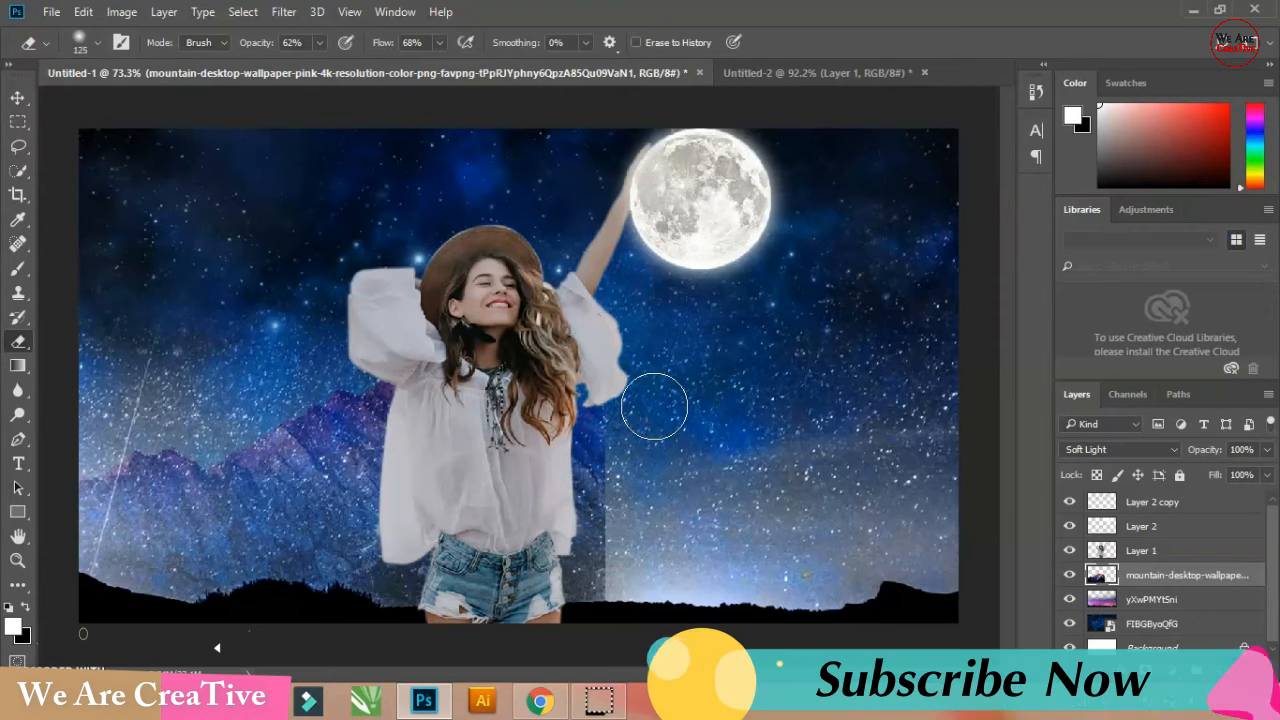
pyautogui.moveTo(612, 365)
pyautogui.mouseDown()
pyautogui.moveTo(614, 534)
pyautogui.moveTo(611, 377)
pyautogui.moveTo(590, 356)
pyautogui.moveTo(606, 589)
pyautogui.moveTo(609, 372)
pyautogui.mouseUp()
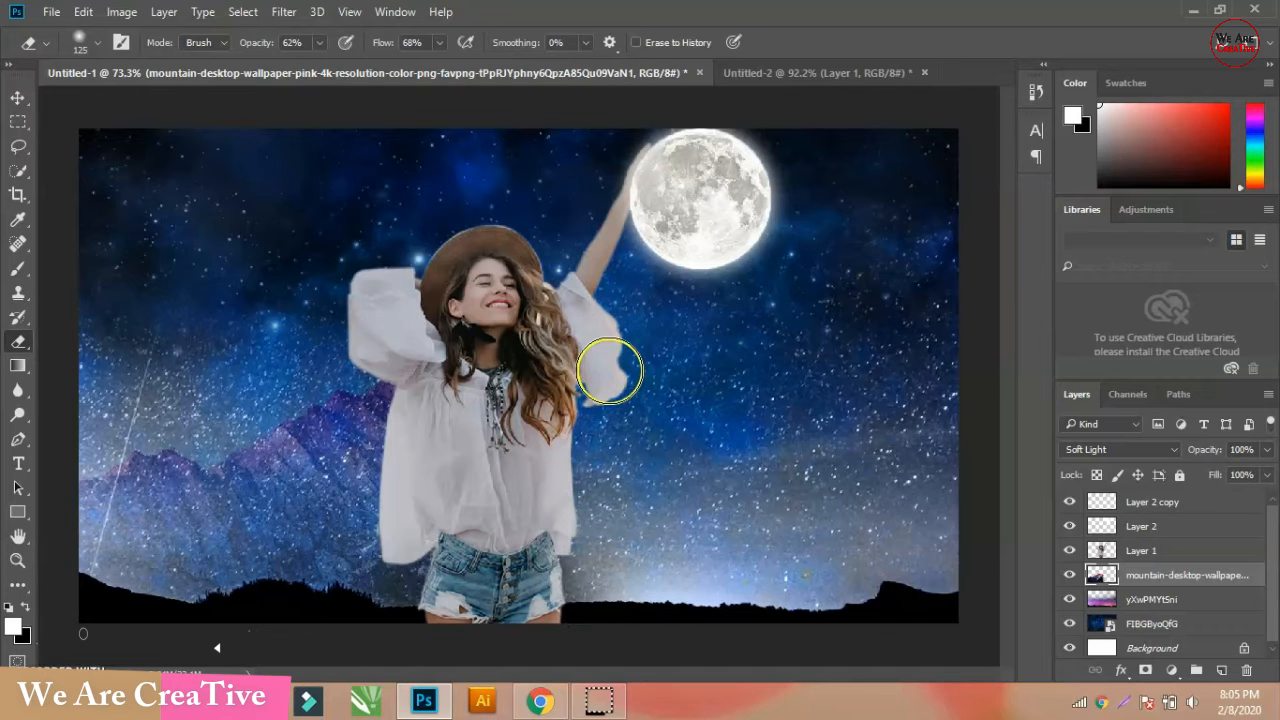
pyautogui.moveTo(592, 469); pyautogui.dragTo(606, 365)
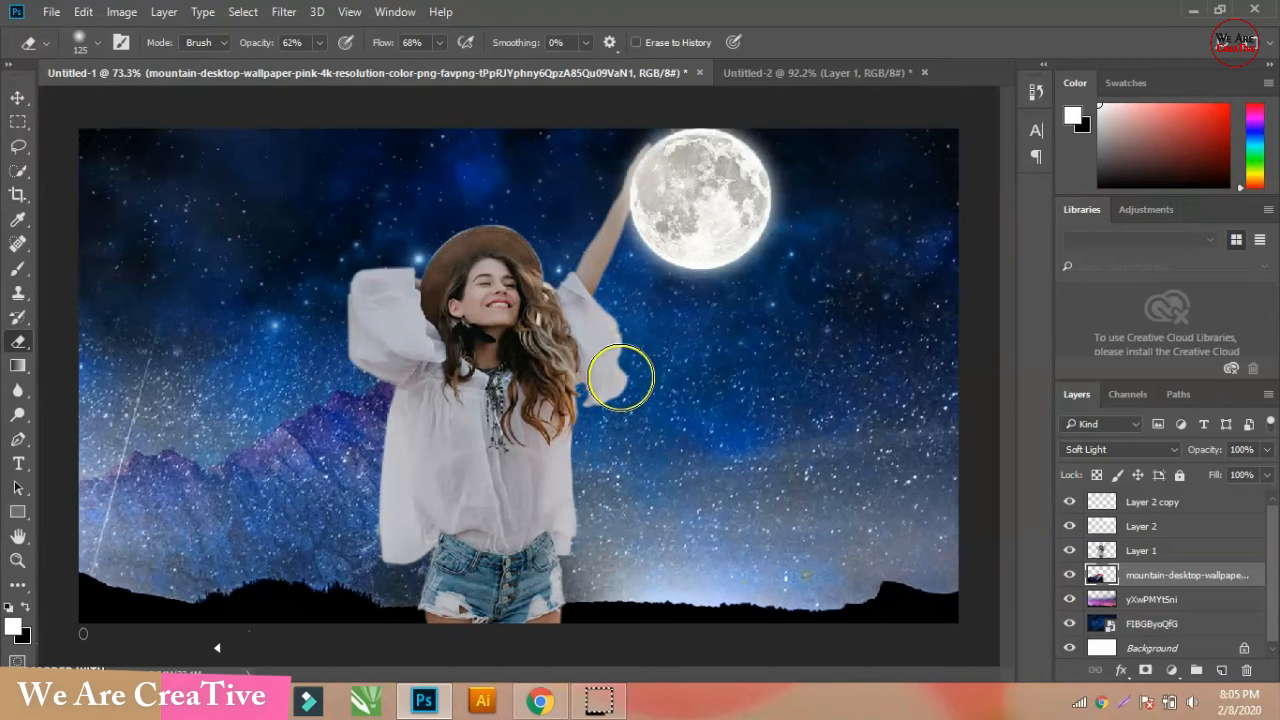
# Erase the remaining mountain edge beside the woman's shirt and hip with a 175-pixel Eraser at 77% opacity and 83% flow.
pyautogui.click(320, 44)
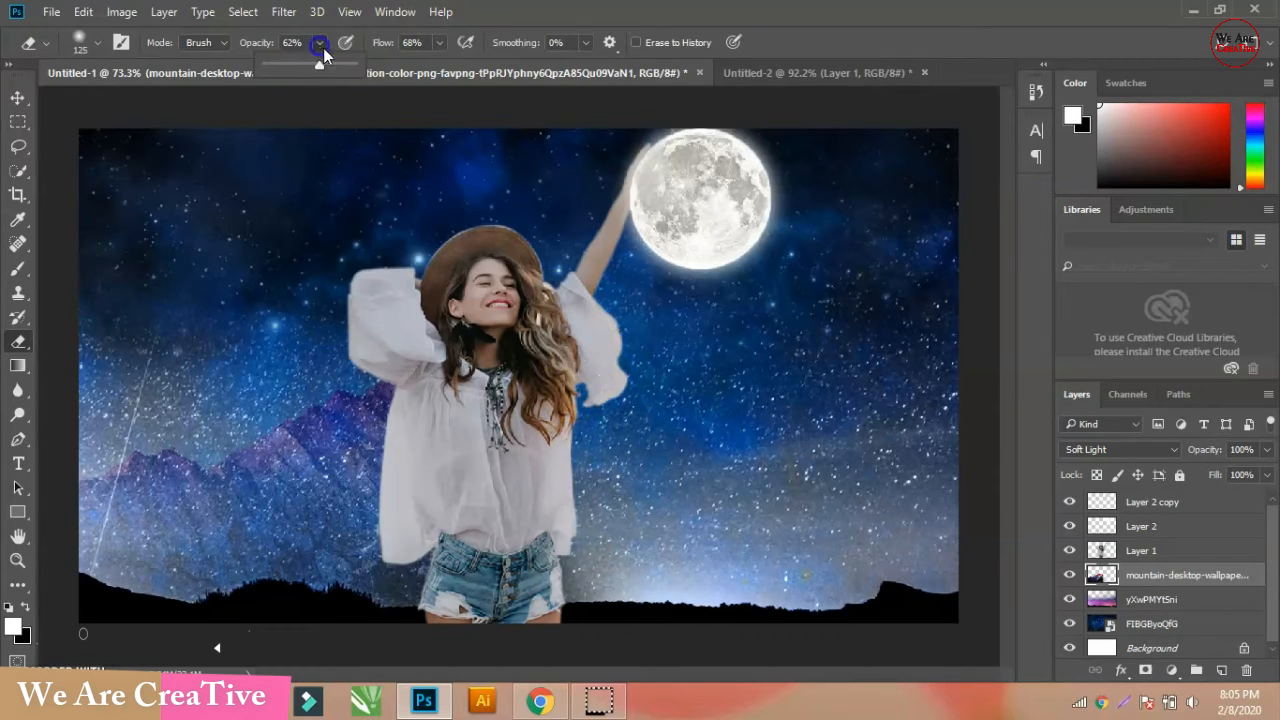
pyautogui.click(436, 45)
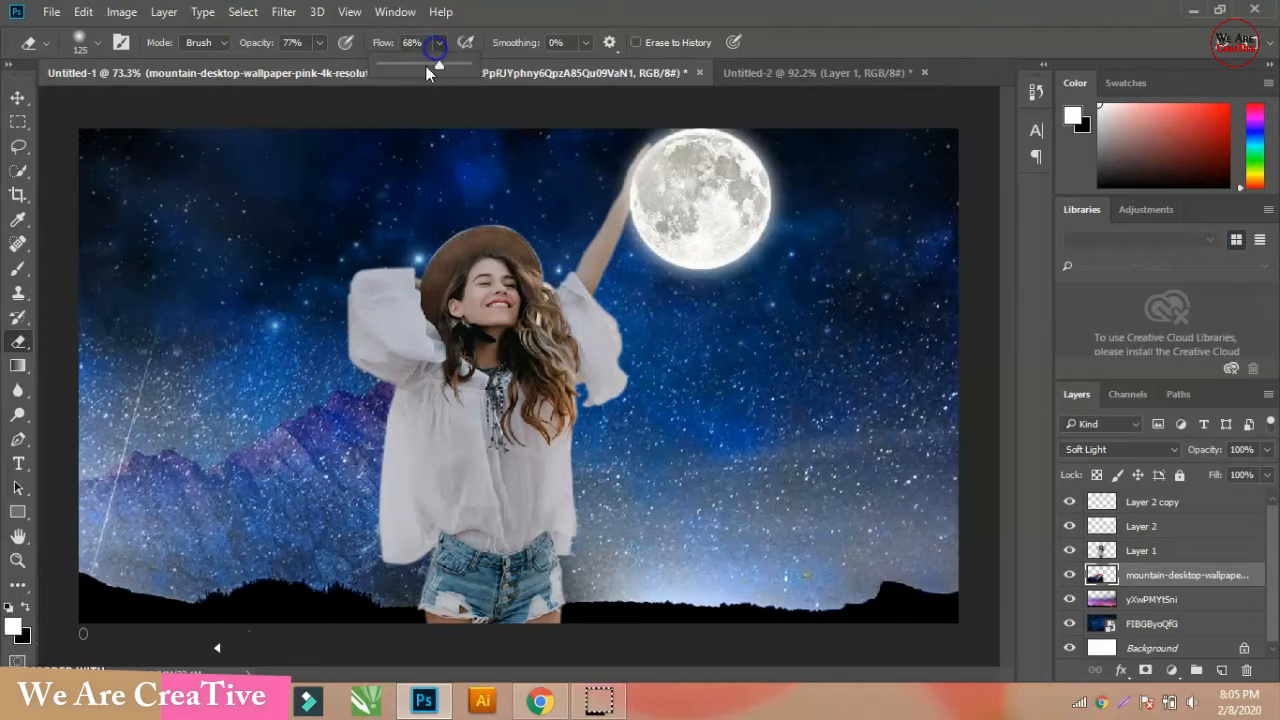
pyautogui.moveTo(596, 373)
pyautogui.mouseDown()
pyautogui.moveTo(572, 320)
pyautogui.moveTo(578, 476)
pyautogui.moveTo(557, 373)
pyautogui.moveTo(583, 275)
pyautogui.mouseUp()
pyautogui.click(602, 487)
pyautogui.click(580, 271)
pyautogui.click(557, 337)
pyautogui.click(588, 503)
pyautogui.click(586, 570)
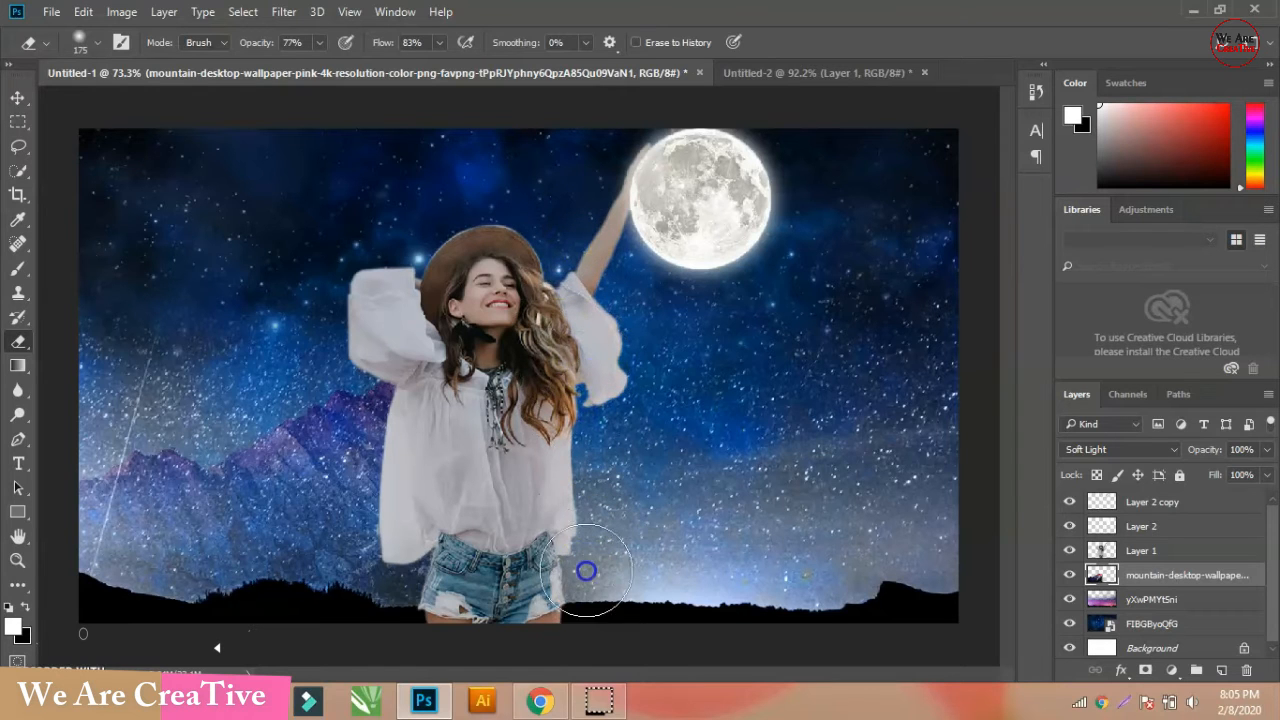
# Place the pyUx5kNely moon-and-clouds image above the mountain layer and move it to cover the right part of the canvas.
pyautogui.click(1191, 10)
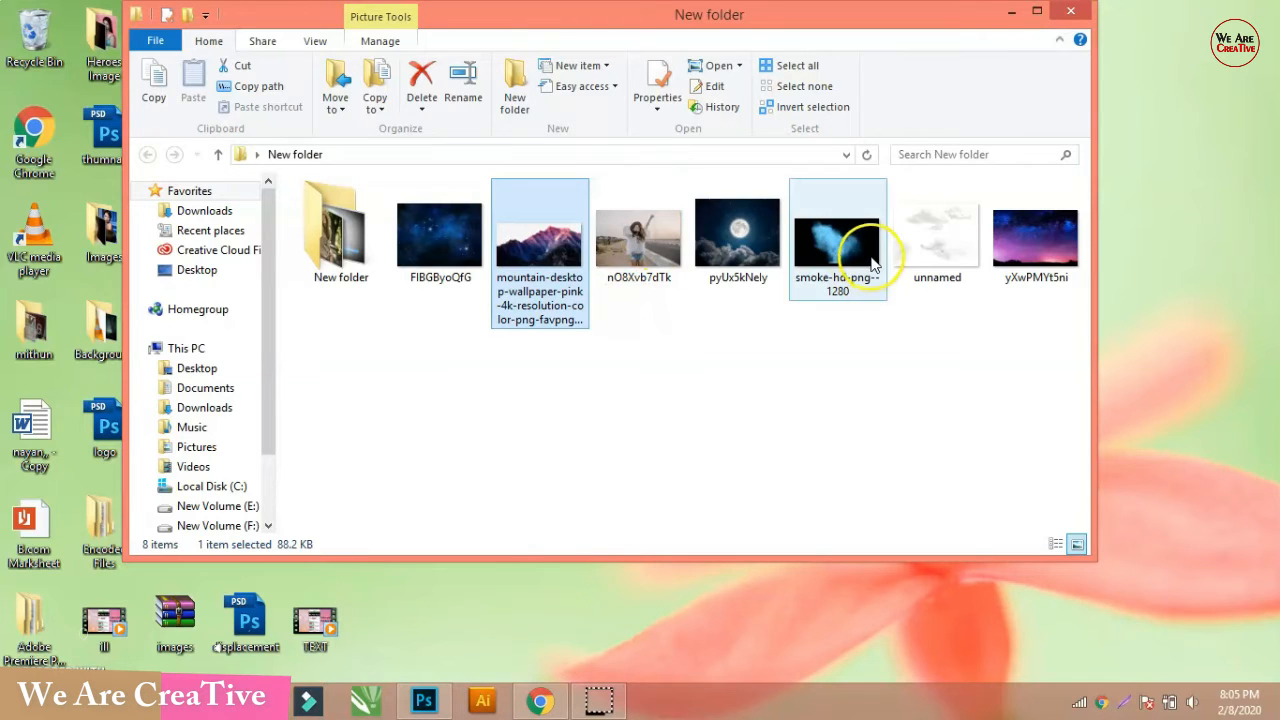
pyautogui.click(836, 245)
pyautogui.click(748, 262)
pyautogui.moveTo(748, 262); pyautogui.dragTo(557, 488)
pyautogui.click(17, 97)
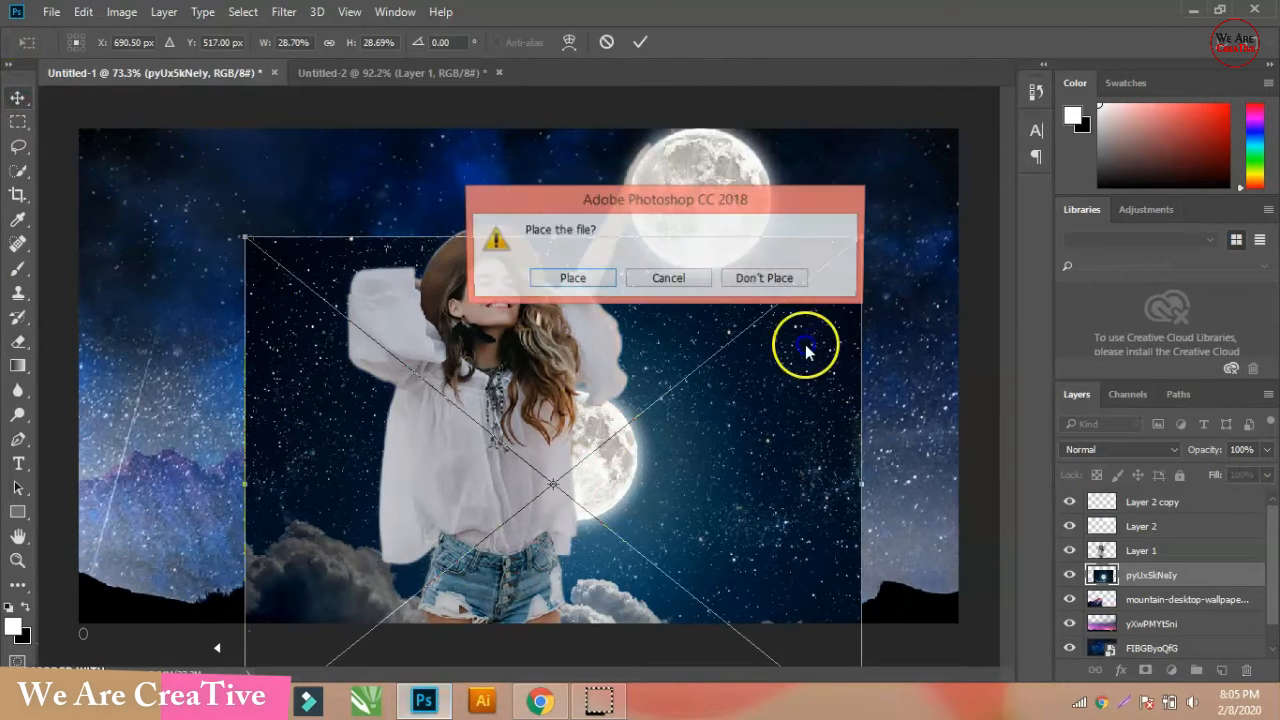
pyautogui.click(571, 280)
pyautogui.moveTo(745, 458); pyautogui.dragTo(867, 352)
pyautogui.click(668, 370)
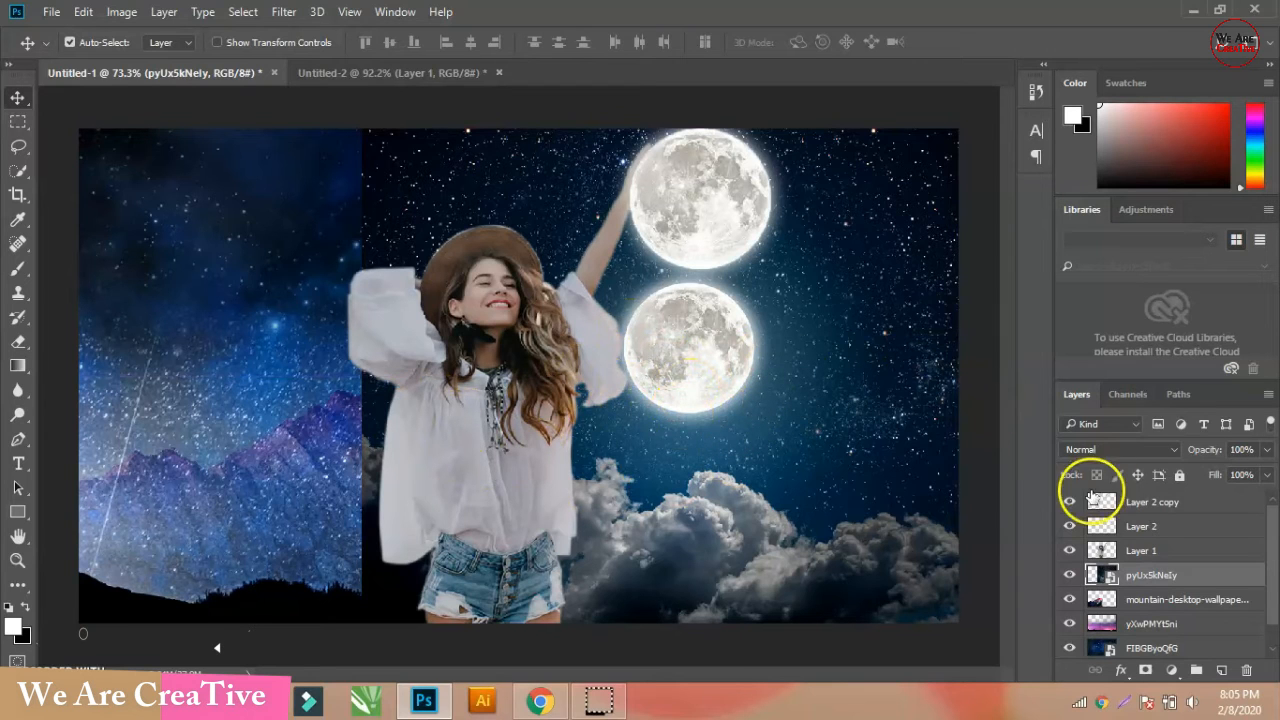
# Set the pyUx5kNely layer's blend mode to Overlay and rasterize the layer.
pyautogui.click(1179, 448)
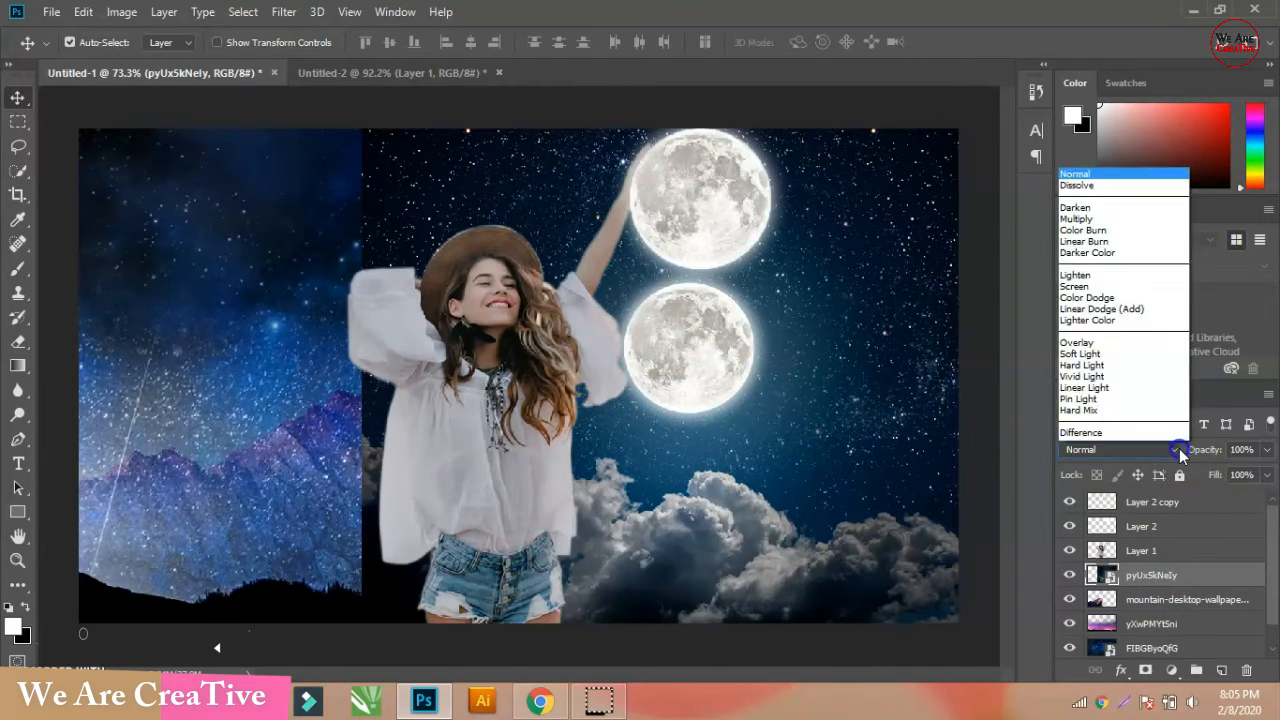
pyautogui.click(1110, 252)
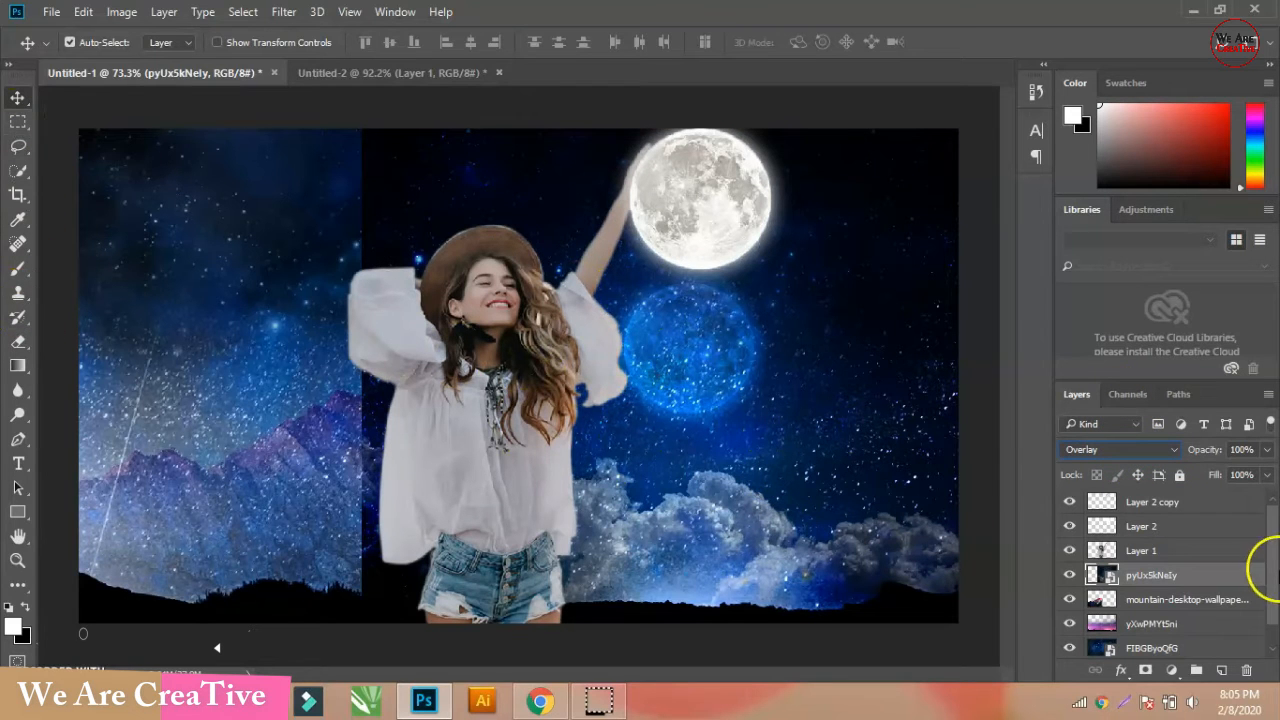
pyautogui.rightClick(1128, 574)
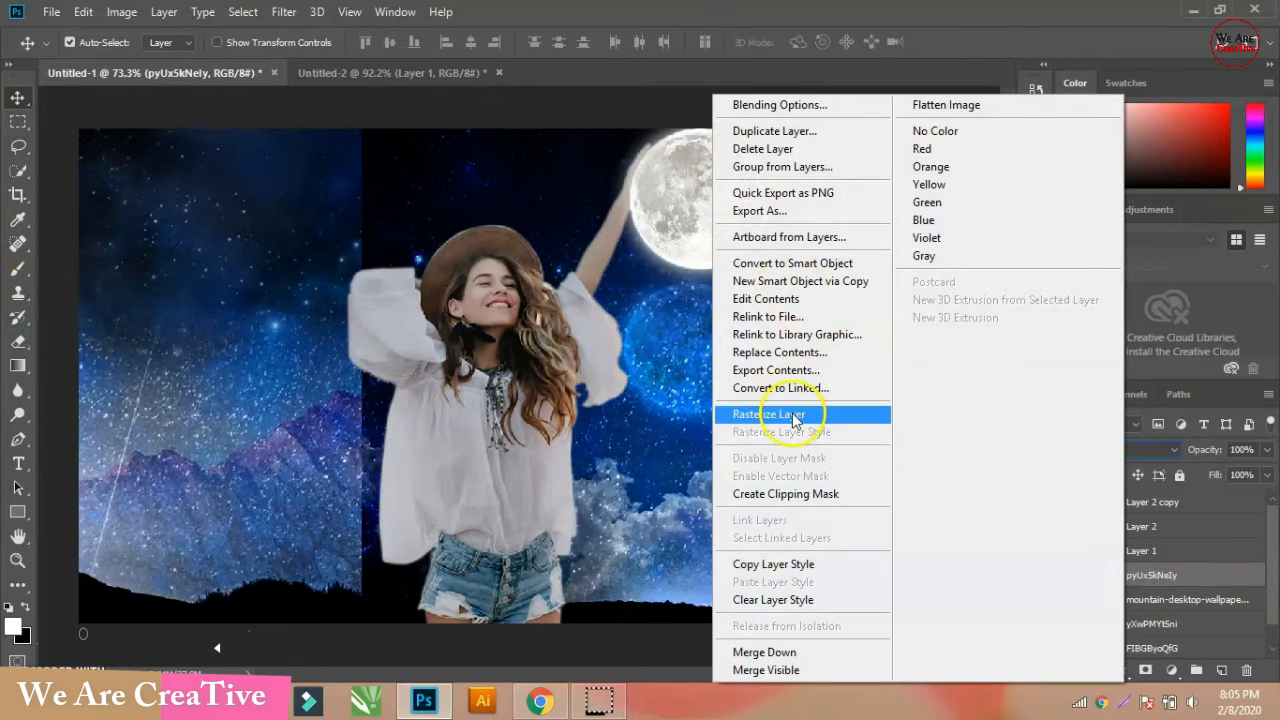
pyautogui.click(794, 414)
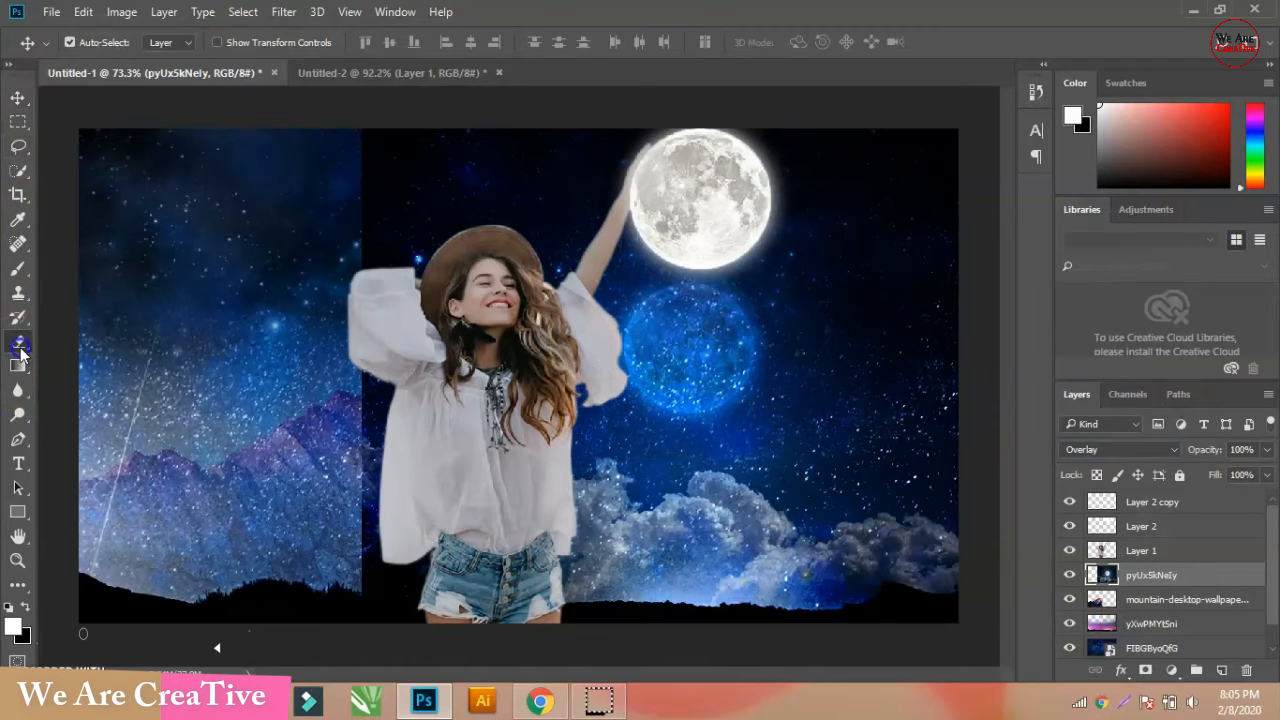
# Erase the pyUx5kNely layer's hard upper edge, its blue moon and the dark sky around the woman's raised arm with a 175-pixel Eraser.
pyautogui.click(18, 341)
pyautogui.moveTo(445, 143)
pyautogui.mouseDown()
pyautogui.moveTo(674, 171)
pyautogui.moveTo(757, 334)
pyautogui.moveTo(510, 390)
pyautogui.mouseUp()
pyautogui.moveTo(348, 284); pyautogui.dragTo(399, 144)
pyautogui.moveTo(319, 208)
pyautogui.mouseDown()
pyautogui.moveTo(391, 145)
pyautogui.moveTo(427, 217)
pyautogui.moveTo(543, 163)
pyautogui.moveTo(634, 143)
pyautogui.mouseUp()
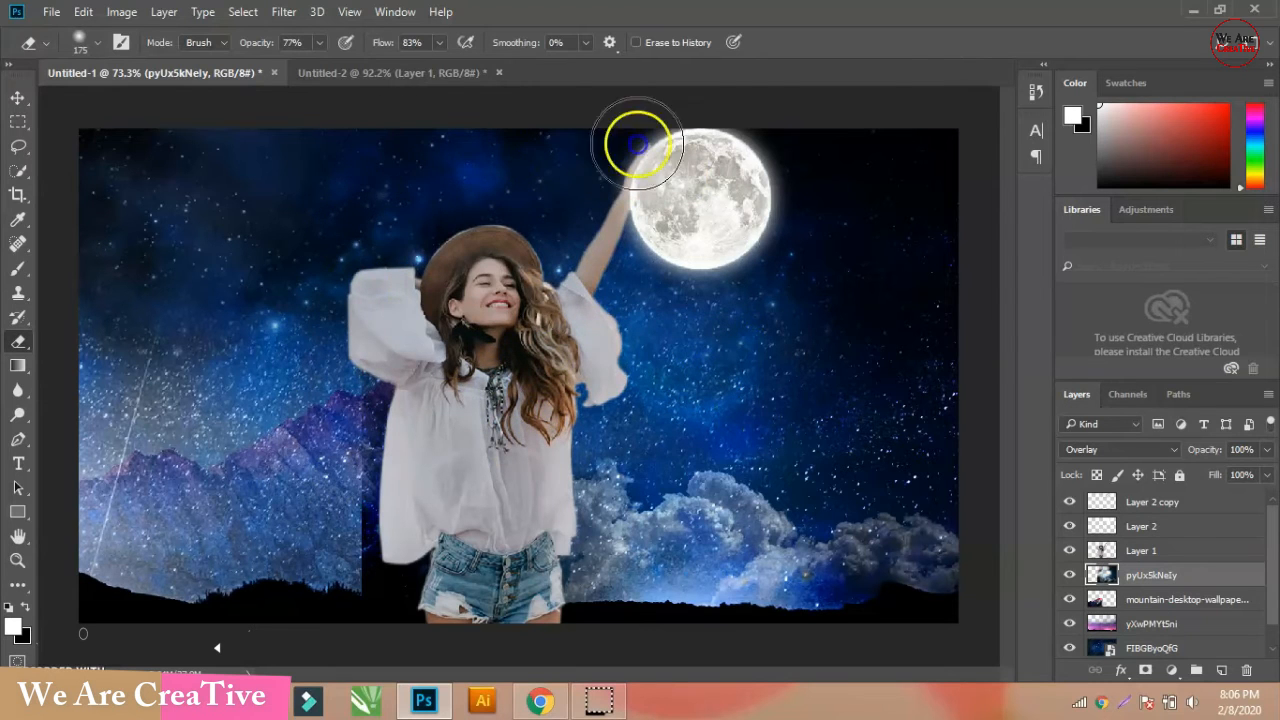
pyautogui.moveTo(800, 243)
pyautogui.mouseDown()
pyautogui.moveTo(744, 243)
pyautogui.moveTo(854, 140)
pyautogui.mouseUp()
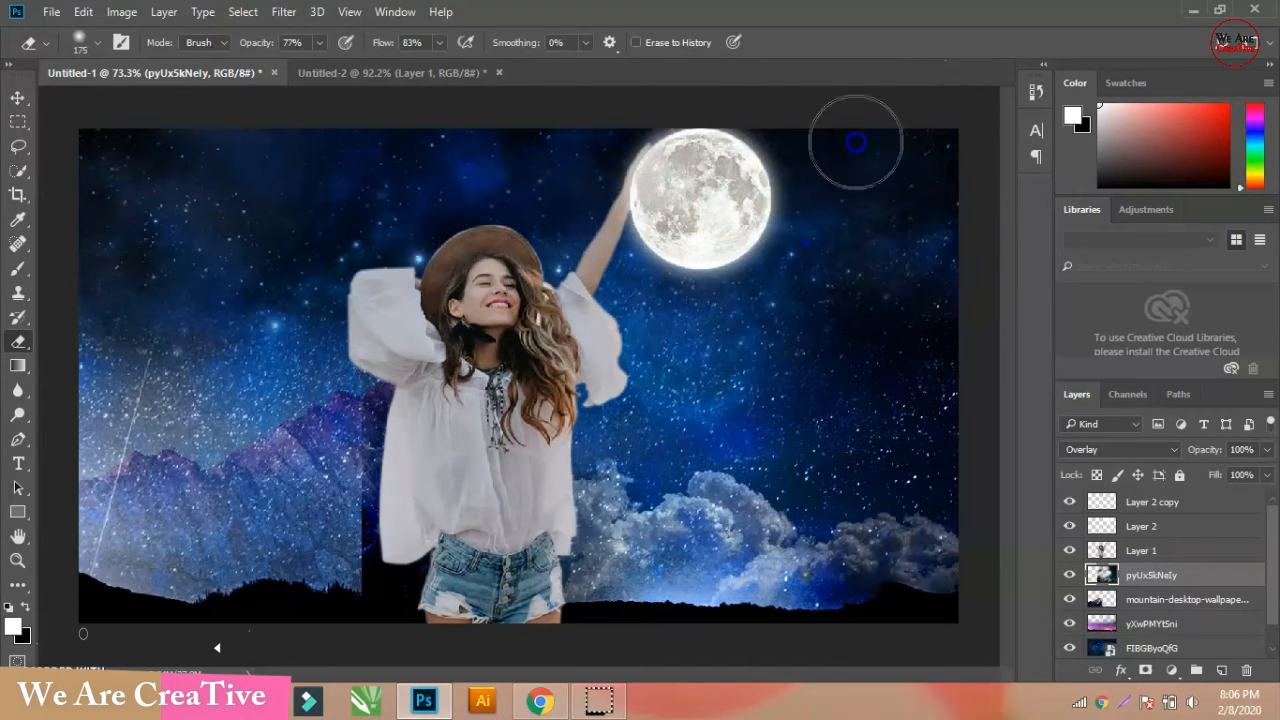
# Erase the pyUx5kNely layer's remaining vertical edge over the mountains and beside the woman's shirt and shorts.
pyautogui.click(343, 498)
pyautogui.moveTo(343, 498)
pyautogui.mouseDown()
pyautogui.moveTo(357, 586)
pyautogui.moveTo(365, 570)
pyautogui.mouseUp()
pyautogui.moveTo(465, 380)
pyautogui.mouseDown()
pyautogui.moveTo(366, 492)
pyautogui.moveTo(347, 576)
pyautogui.moveTo(294, 606)
pyautogui.mouseUp()
pyautogui.moveTo(411, 494)
pyautogui.mouseDown()
pyautogui.moveTo(378, 596)
pyautogui.moveTo(358, 604)
pyautogui.mouseUp()
pyautogui.click(406, 560)
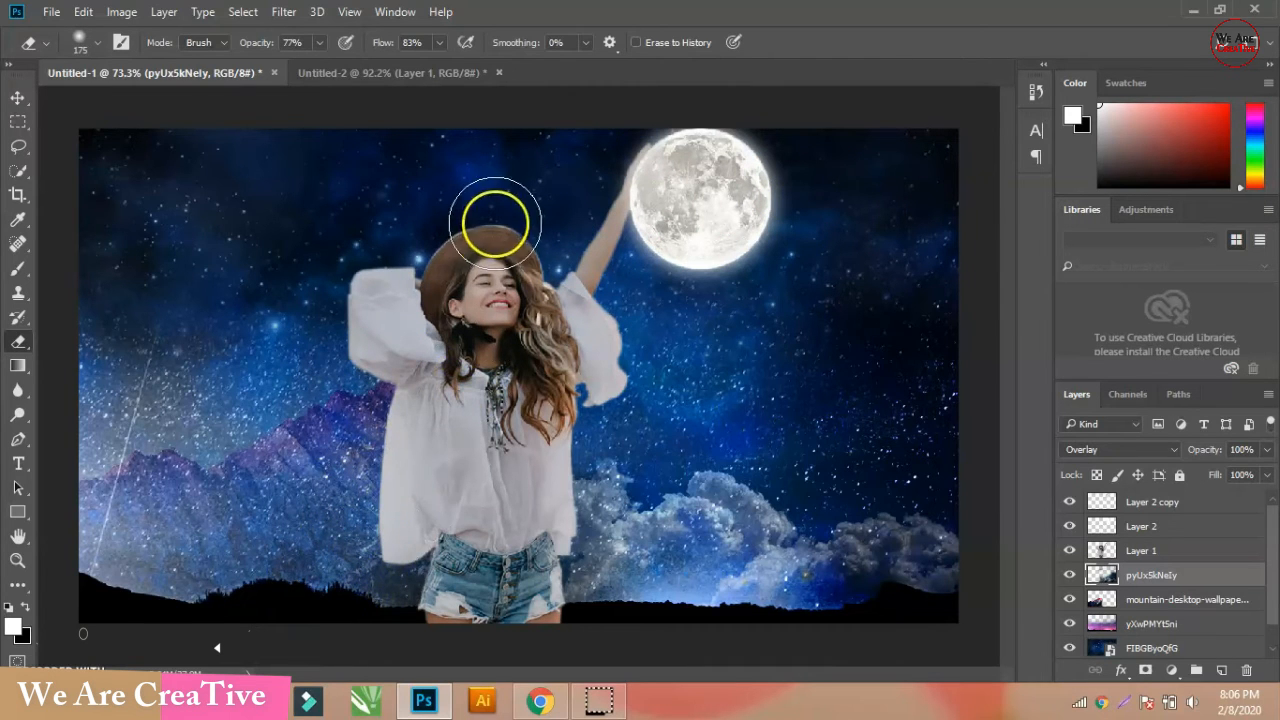
pyautogui.click(355, 309)
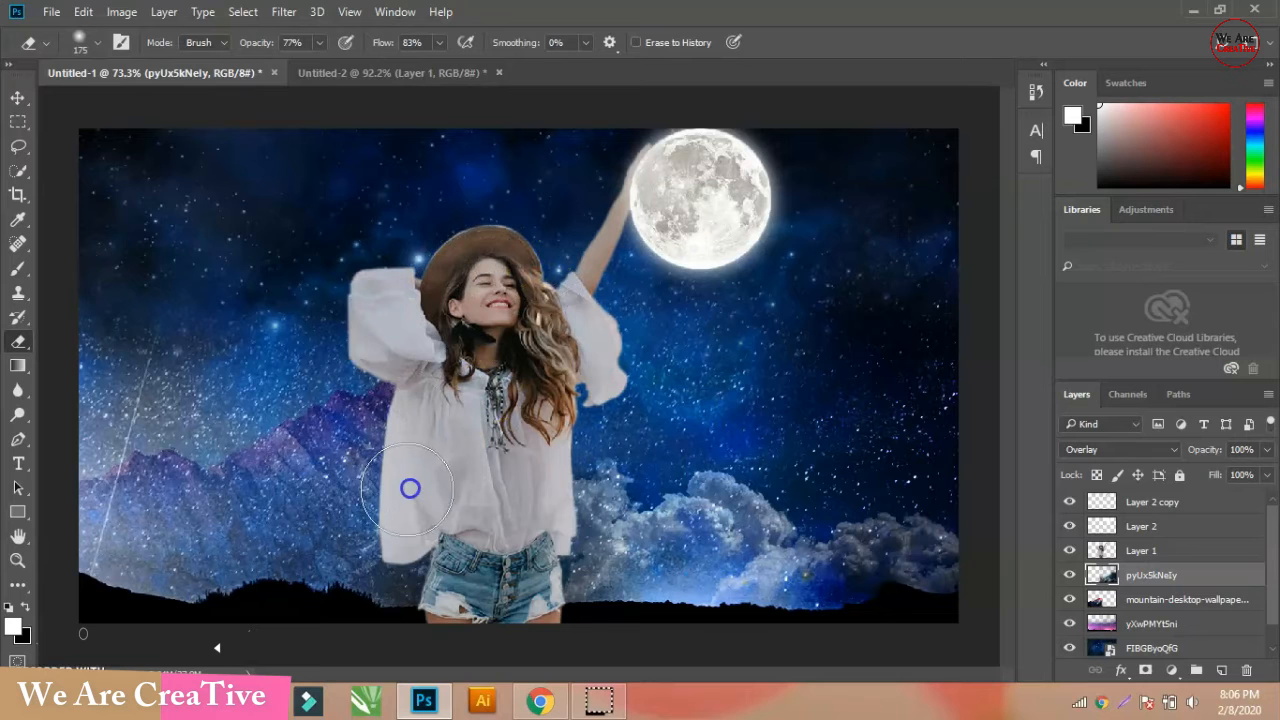
pyautogui.moveTo(391, 540)
pyautogui.mouseDown()
pyautogui.moveTo(372, 603)
pyautogui.moveTo(480, 294)
pyautogui.moveTo(443, 246)
pyautogui.moveTo(566, 297)
pyautogui.moveTo(444, 429)
pyautogui.moveTo(408, 564)
pyautogui.mouseUp()
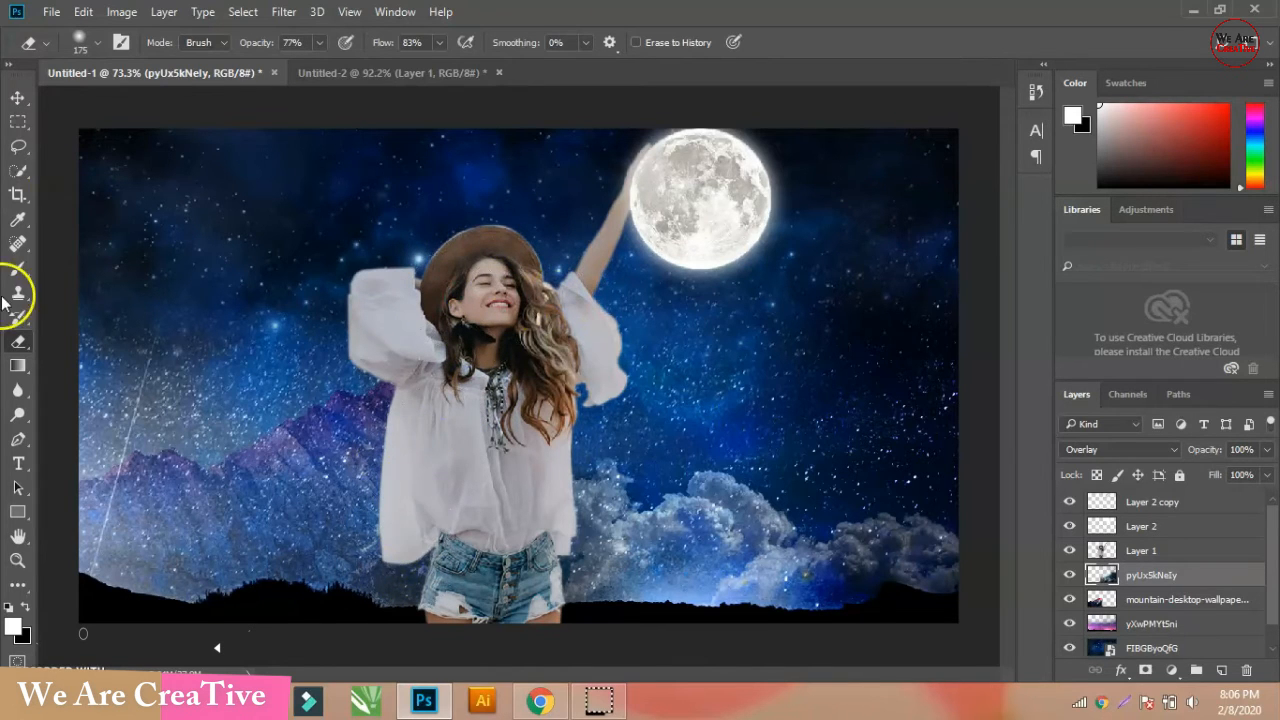
# Add a new empty layer directly above Layer 1 and use white (ffffff) as the foreground color.
pyautogui.click(1165, 553)
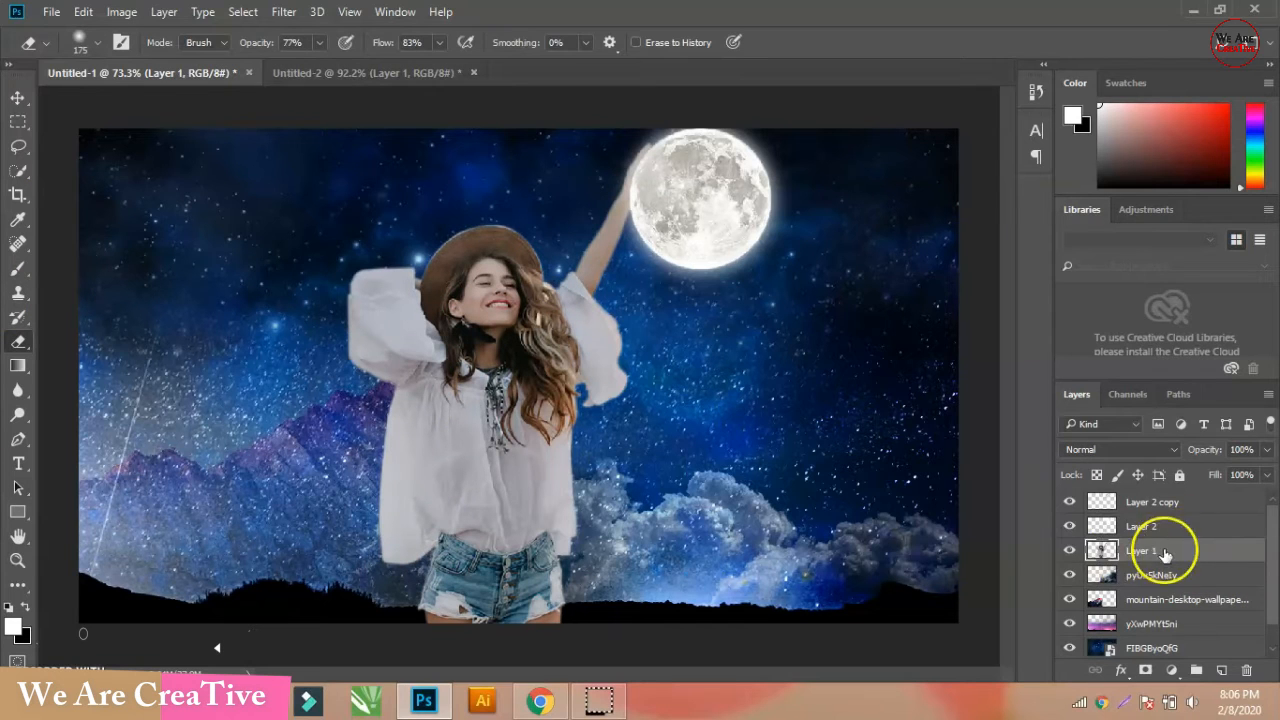
pyautogui.click(1222, 670)
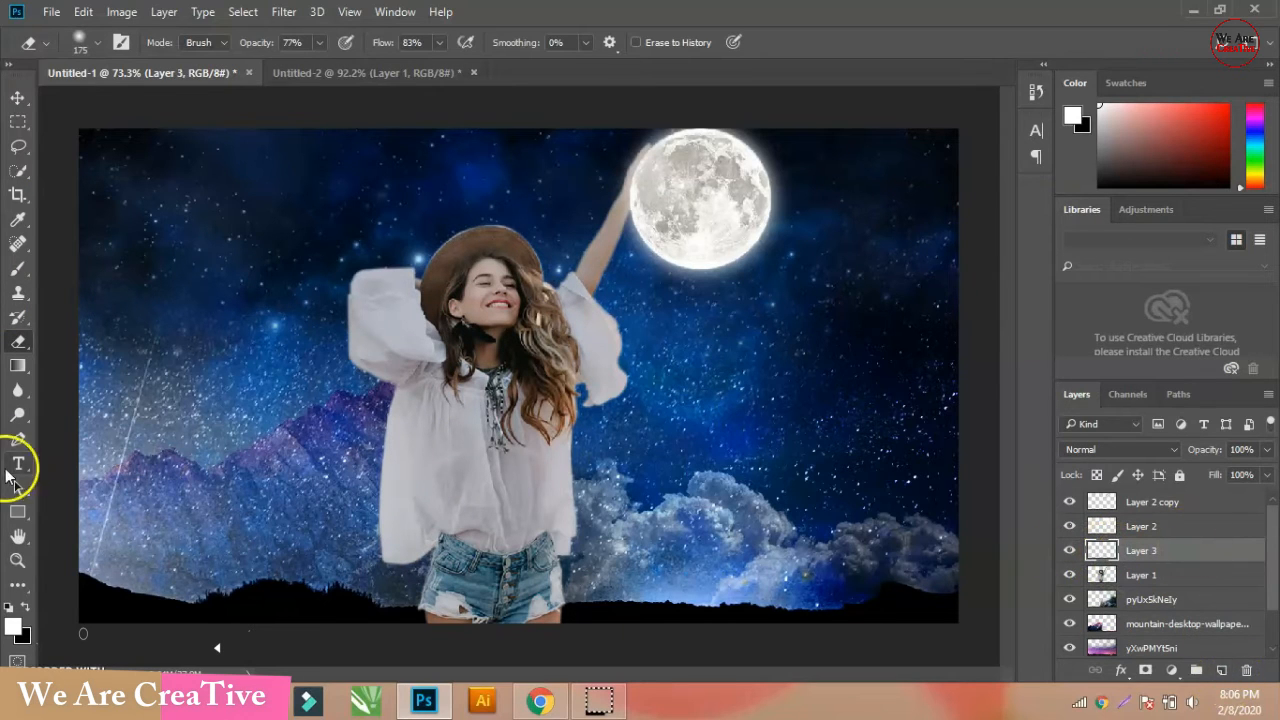
pyautogui.click(12, 626)
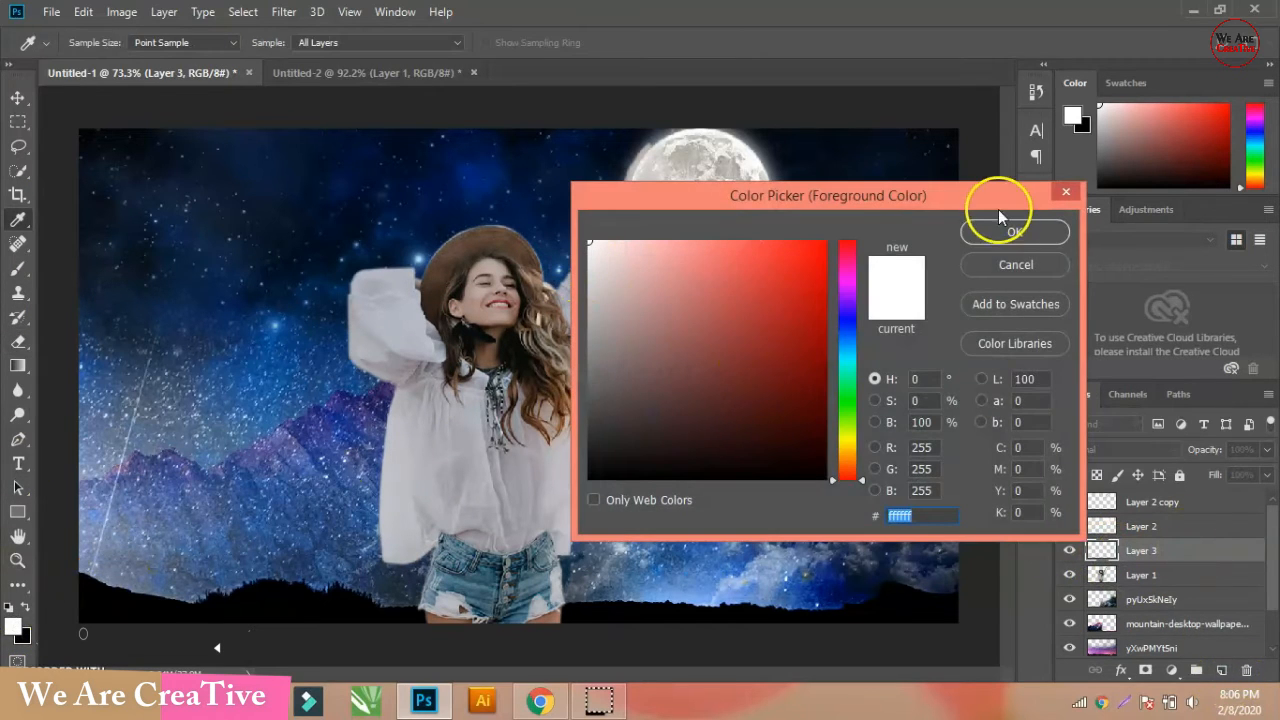
pyautogui.click(1012, 230)
# Paint a soft white glow from the moon across the woman's arm, face and hair with a 200-pixel Brush at 58% opacity and 49% flow.
pyautogui.click(18, 268)
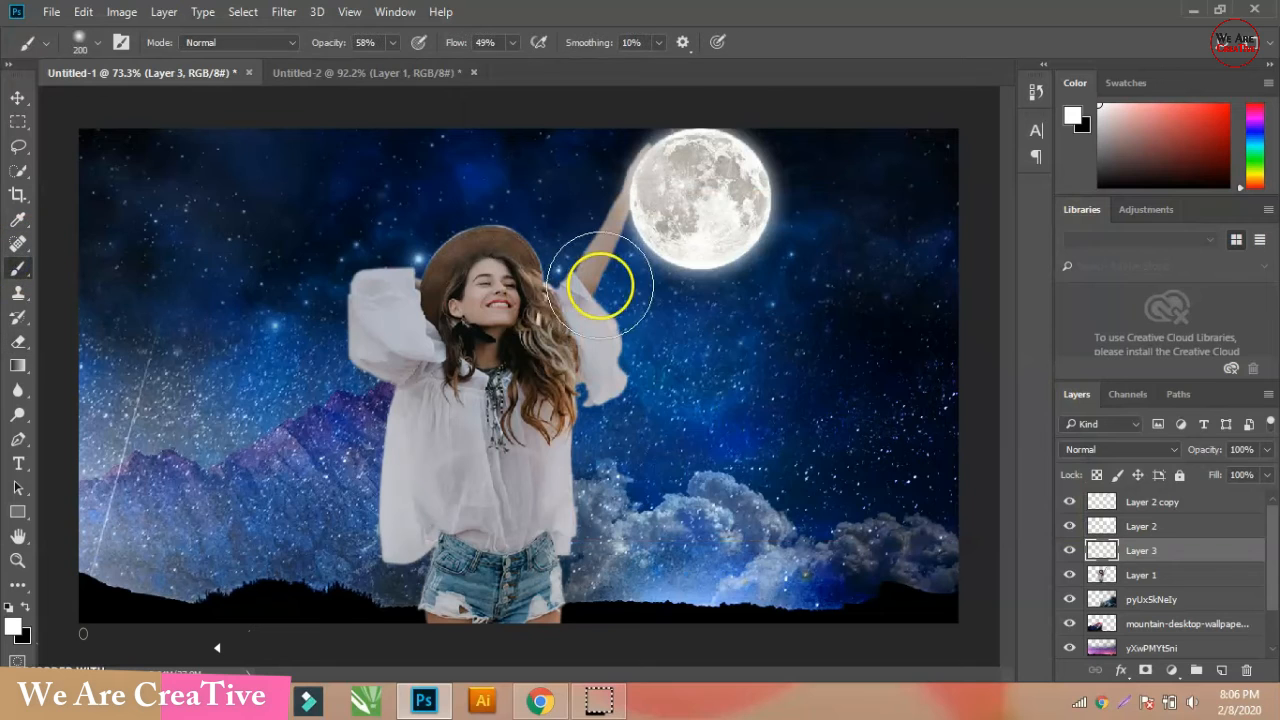
pyautogui.press(']')
pyautogui.press(']')
pyautogui.press('[')
pyautogui.press('[')
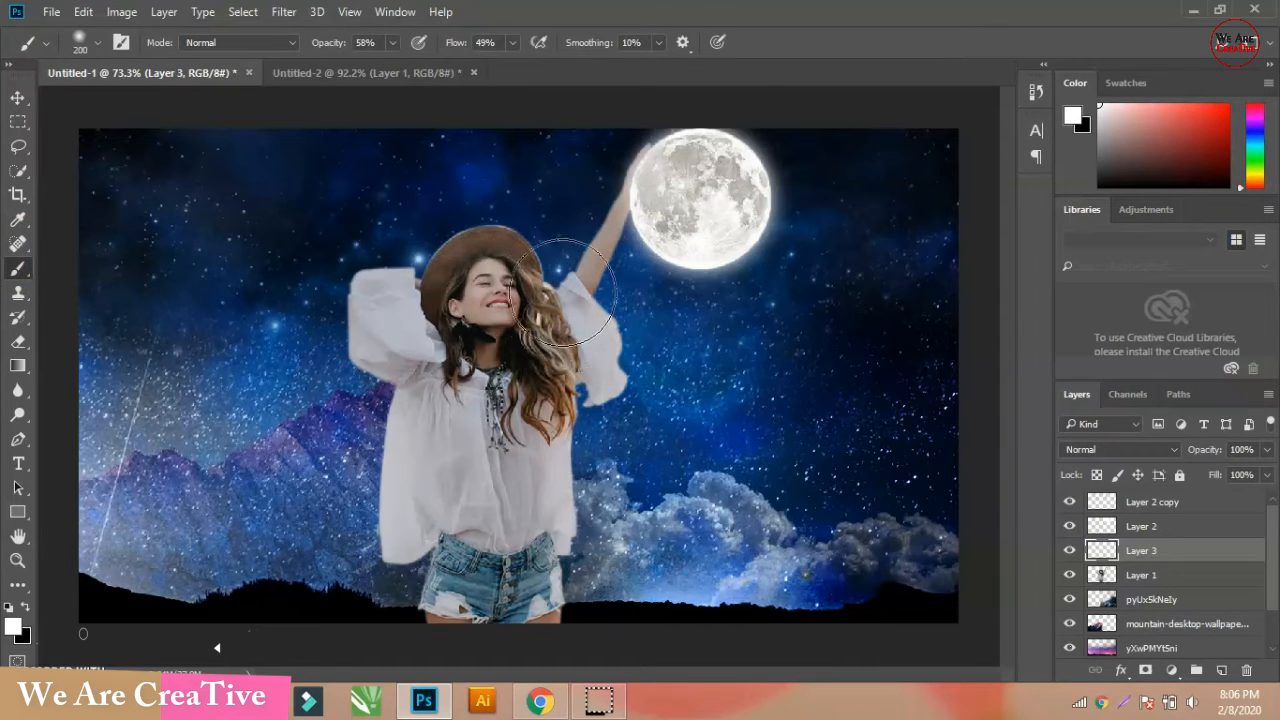
pyautogui.moveTo(652, 190)
pyautogui.mouseDown()
pyautogui.moveTo(591, 308)
pyautogui.moveTo(526, 356)
pyautogui.moveTo(513, 270)
pyautogui.moveTo(503, 385)
pyautogui.moveTo(539, 368)
pyautogui.moveTo(529, 450)
pyautogui.moveTo(605, 334)
pyautogui.moveTo(569, 330)
pyautogui.moveTo(606, 243)
pyautogui.moveTo(671, 150)
pyautogui.moveTo(614, 225)
pyautogui.moveTo(578, 243)
pyautogui.moveTo(497, 333)
pyautogui.moveTo(487, 397)
pyautogui.moveTo(561, 405)
pyautogui.mouseUp()
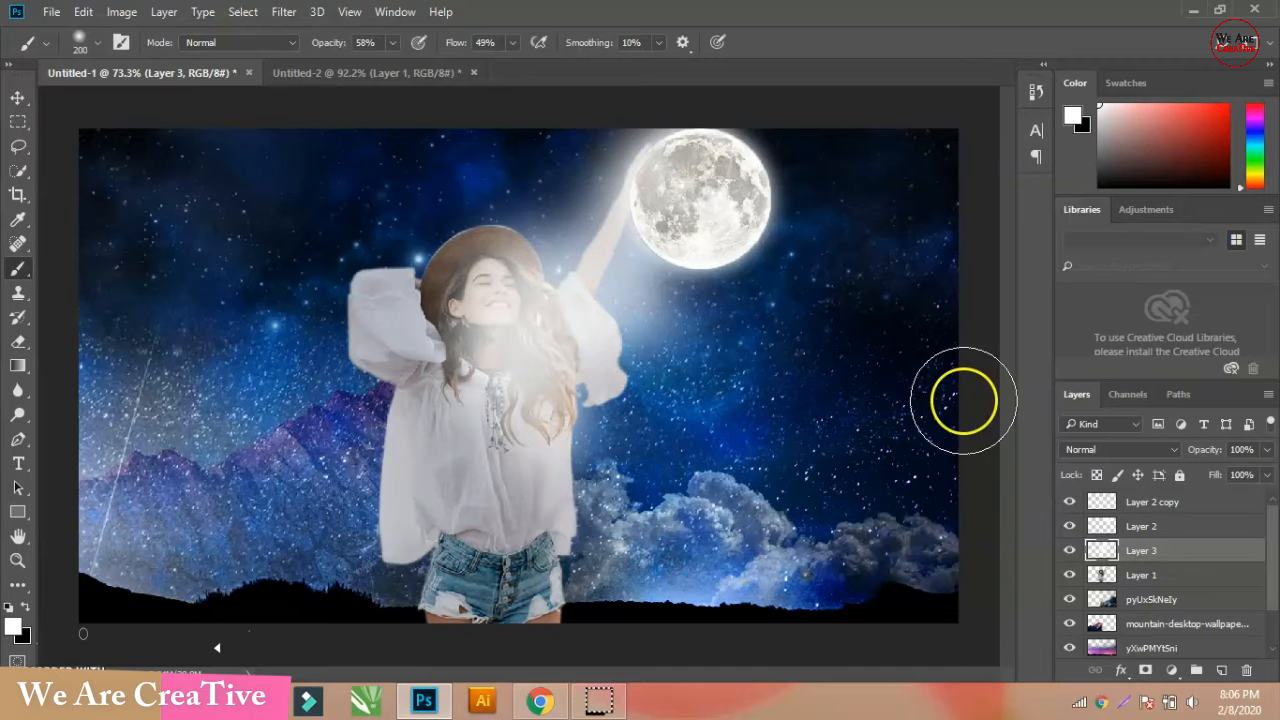
# Try blend modes on the painted glow layer, from Hard Light through Linear Burn.
pyautogui.click(1118, 449)
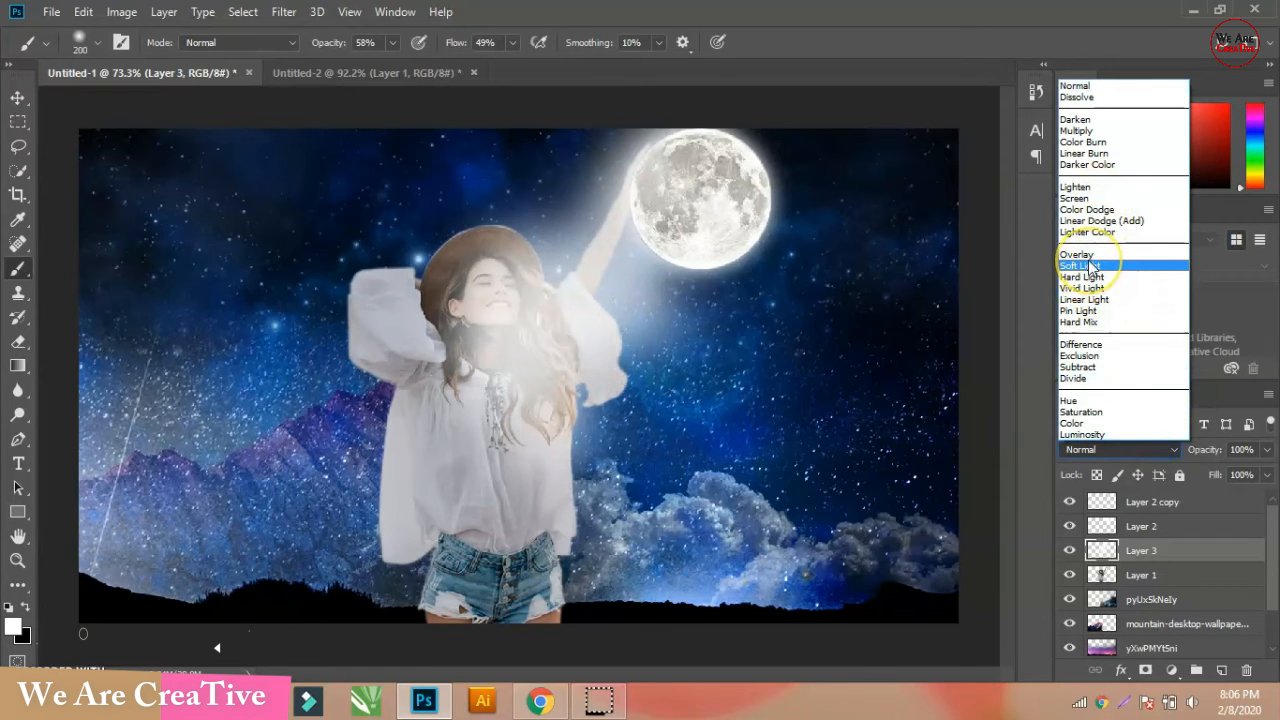
pyautogui.click(1080, 266)
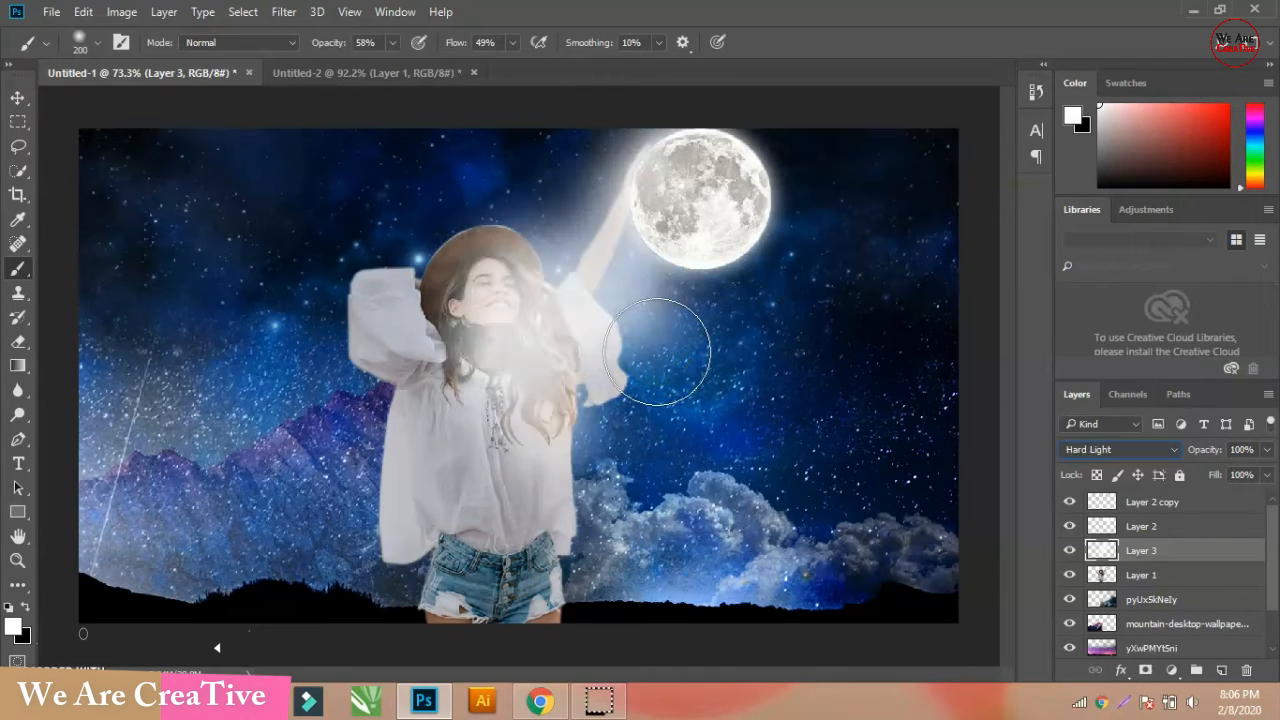
pyautogui.press('Up')
pyautogui.press('Up')
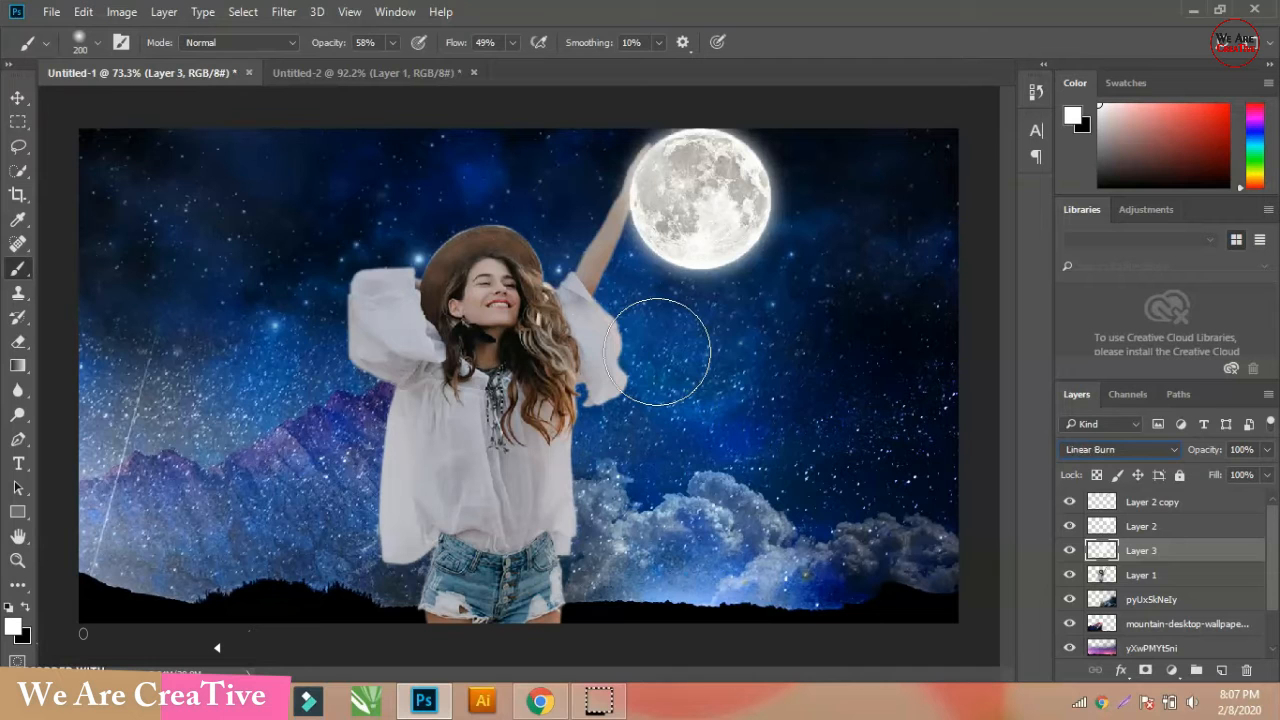
# Try the Overlay blend mode on the glow layer, testing reduced opacity and returning it to 100%.
pyautogui.click(1143, 447)
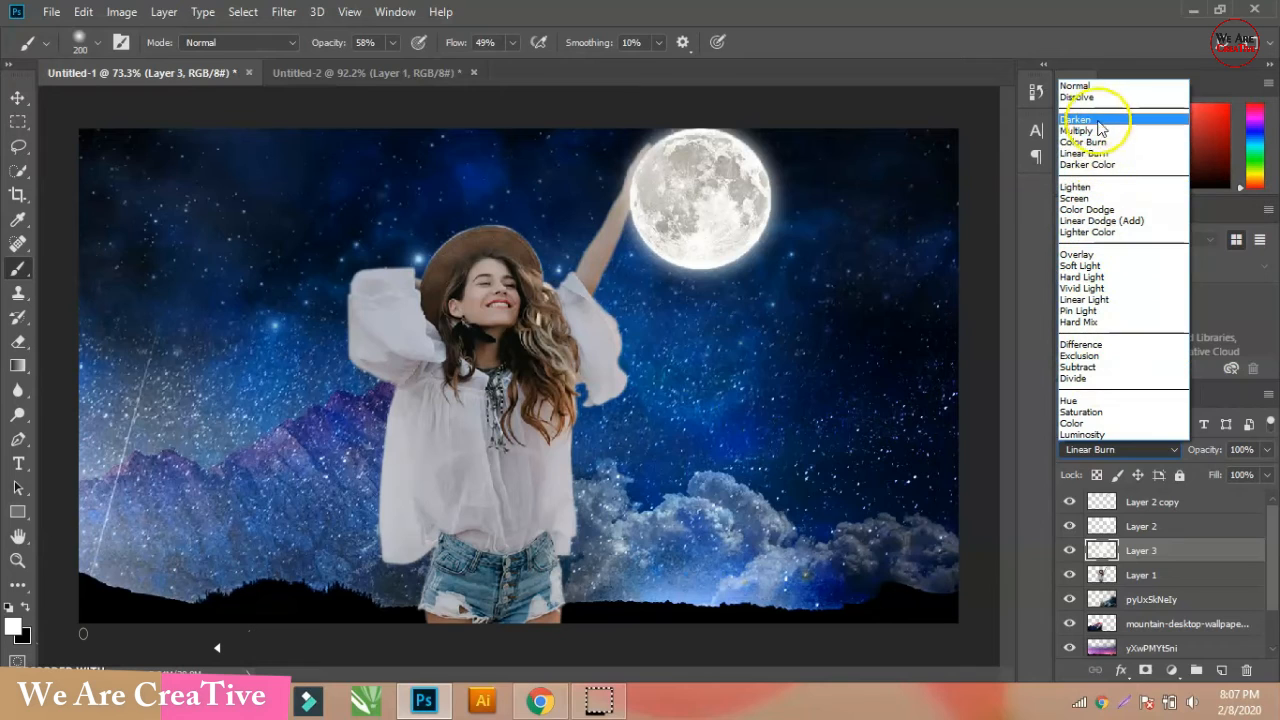
pyautogui.click(1093, 256)
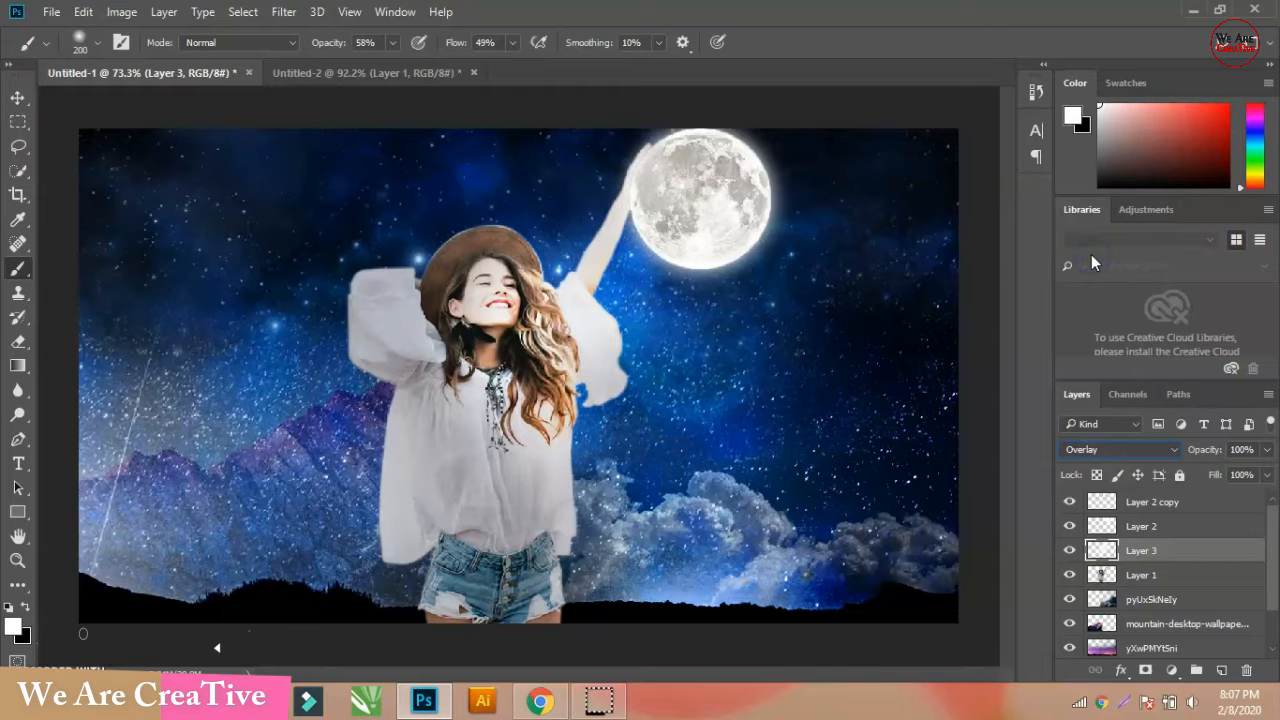
pyautogui.click(1264, 451)
pyautogui.moveTo(1229, 472); pyautogui.dragTo(1266, 475)
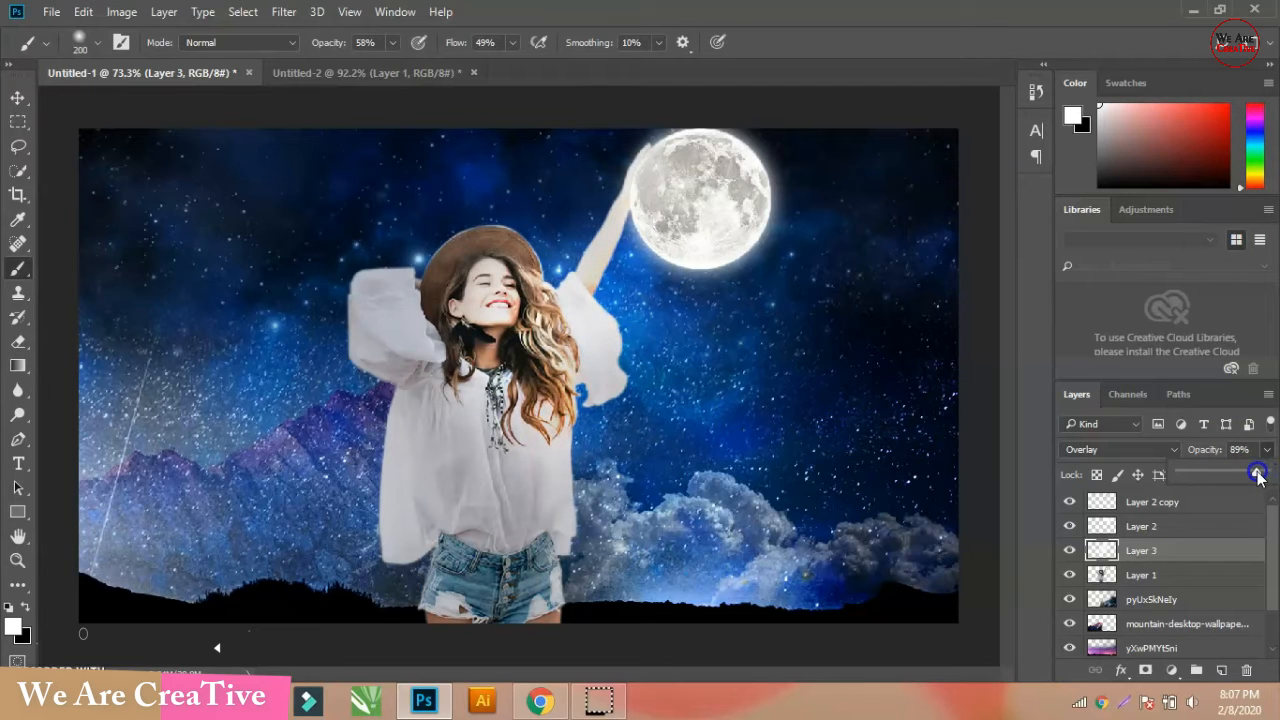
# Try the Color and Lighten blend modes on the glow layer.
pyautogui.click(1150, 449)
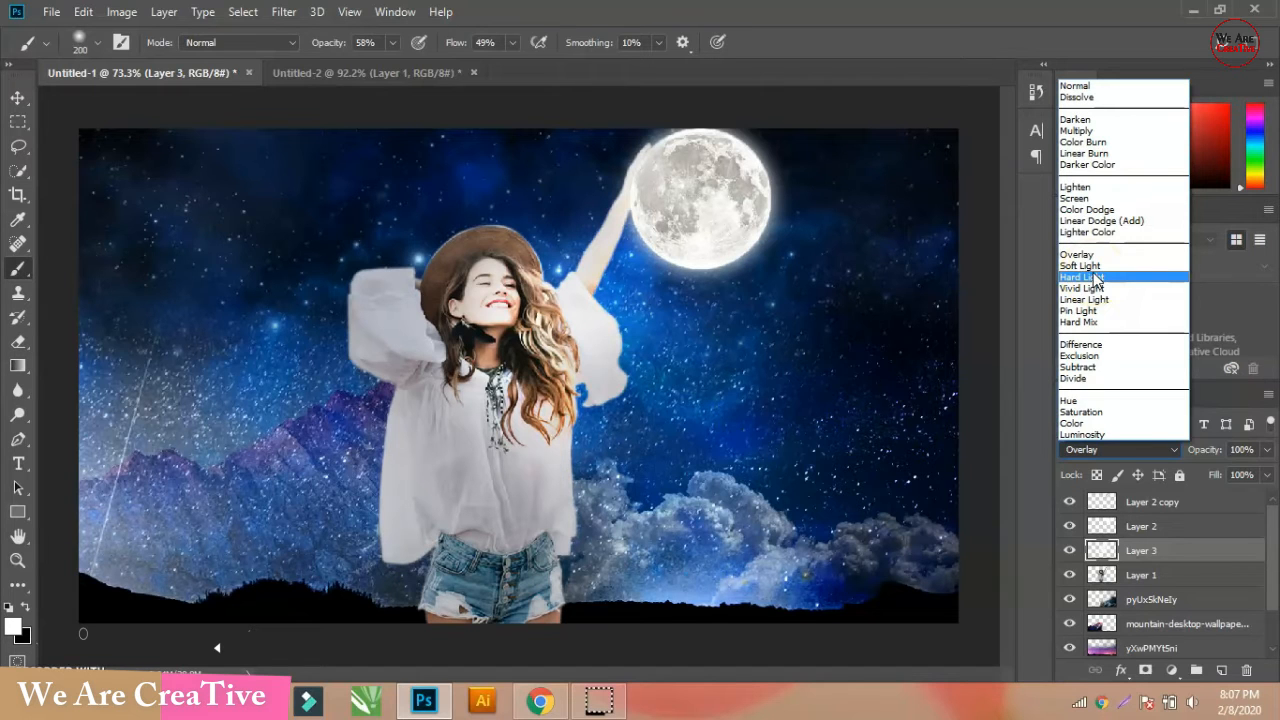
pyautogui.click(1118, 423)
pyautogui.click(1121, 452)
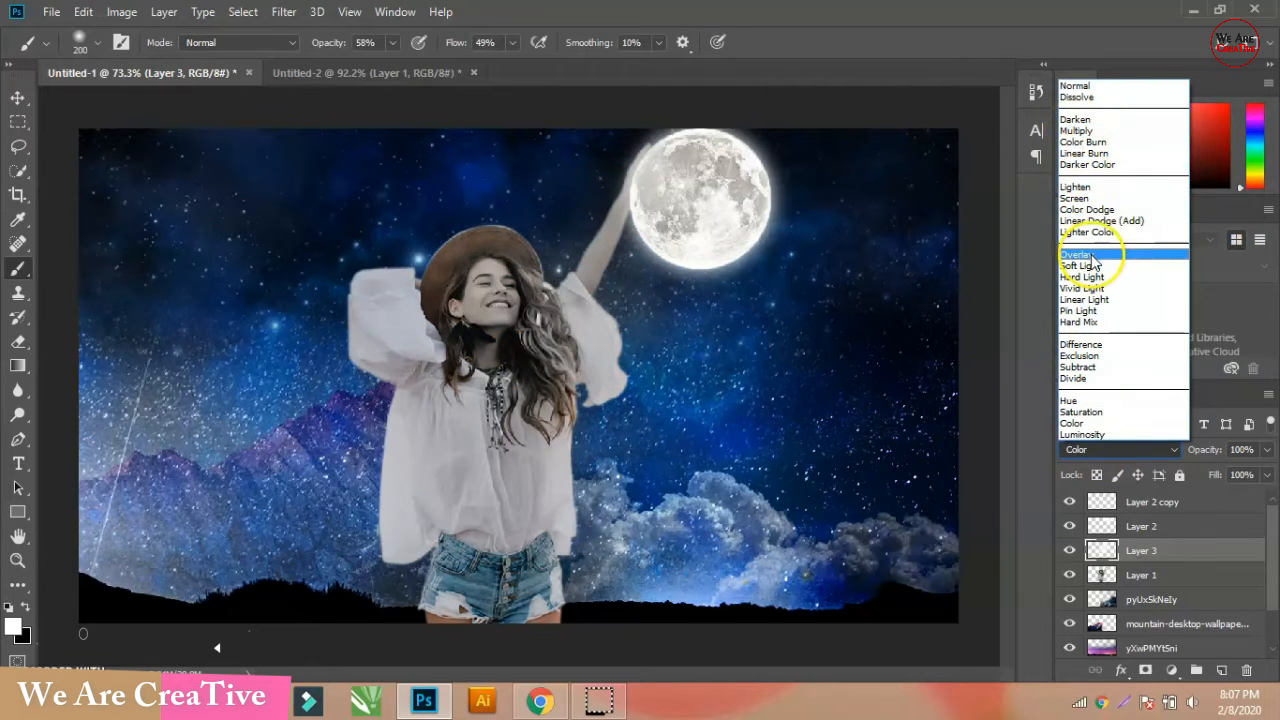
pyautogui.click(1087, 187)
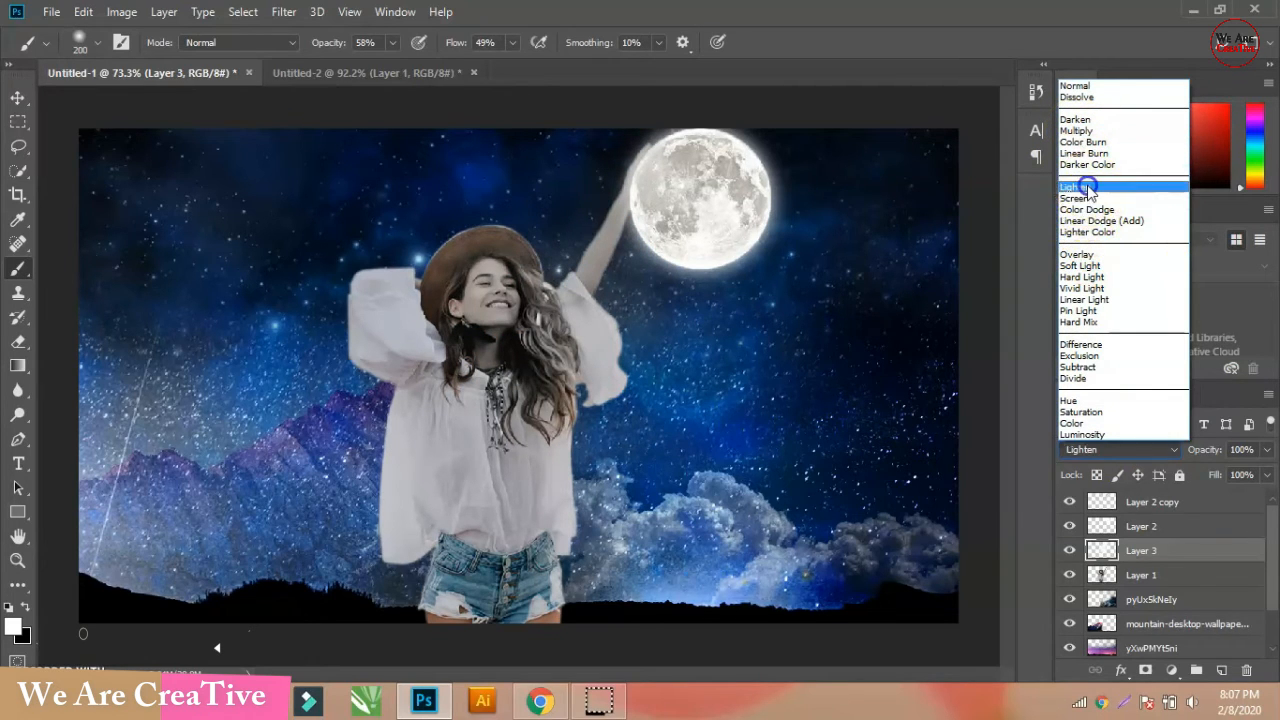
# Set the glow layer's blend mode to Soft Light and nudge the glow up and right toward the moon.
pyautogui.click(1125, 450)
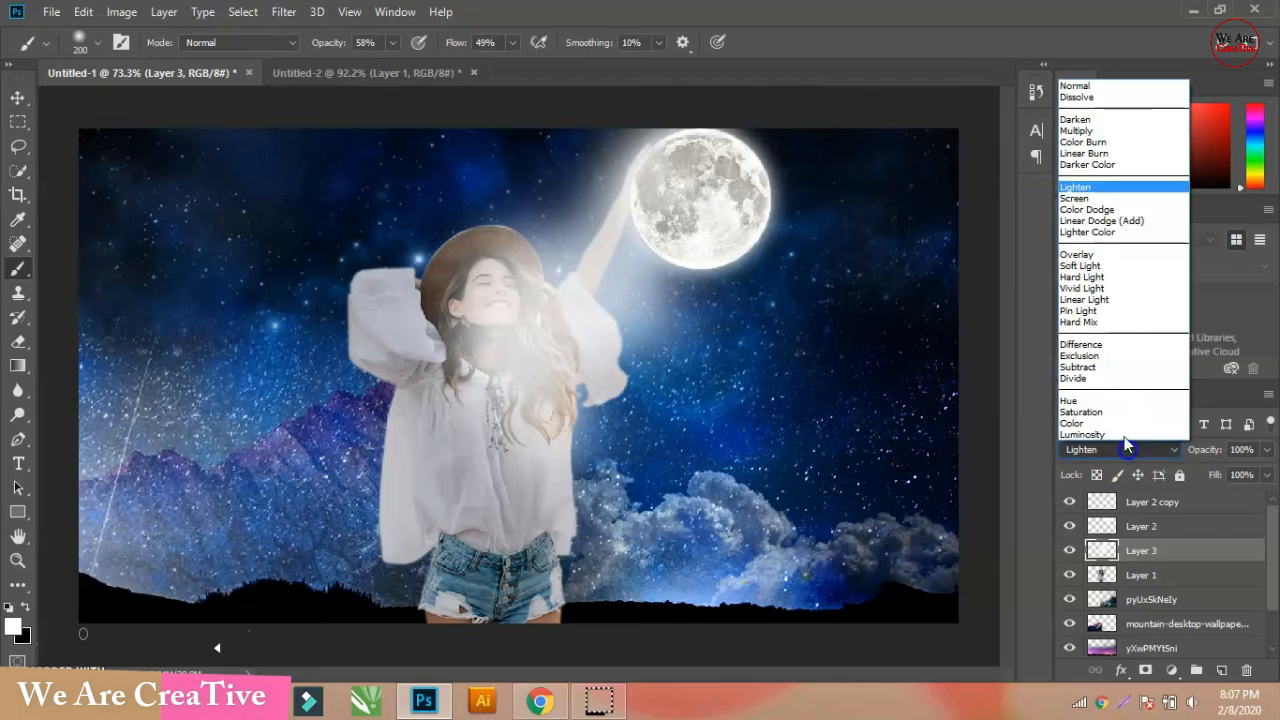
pyautogui.click(1099, 266)
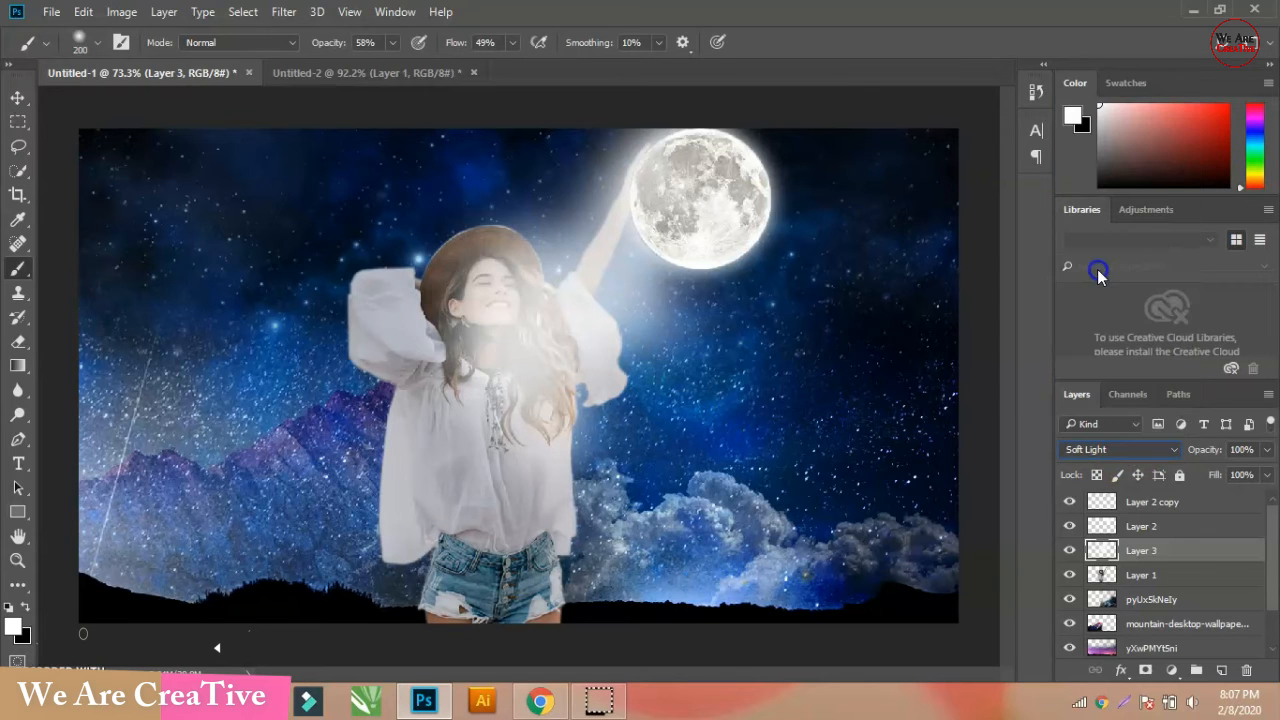
pyautogui.click(18, 97)
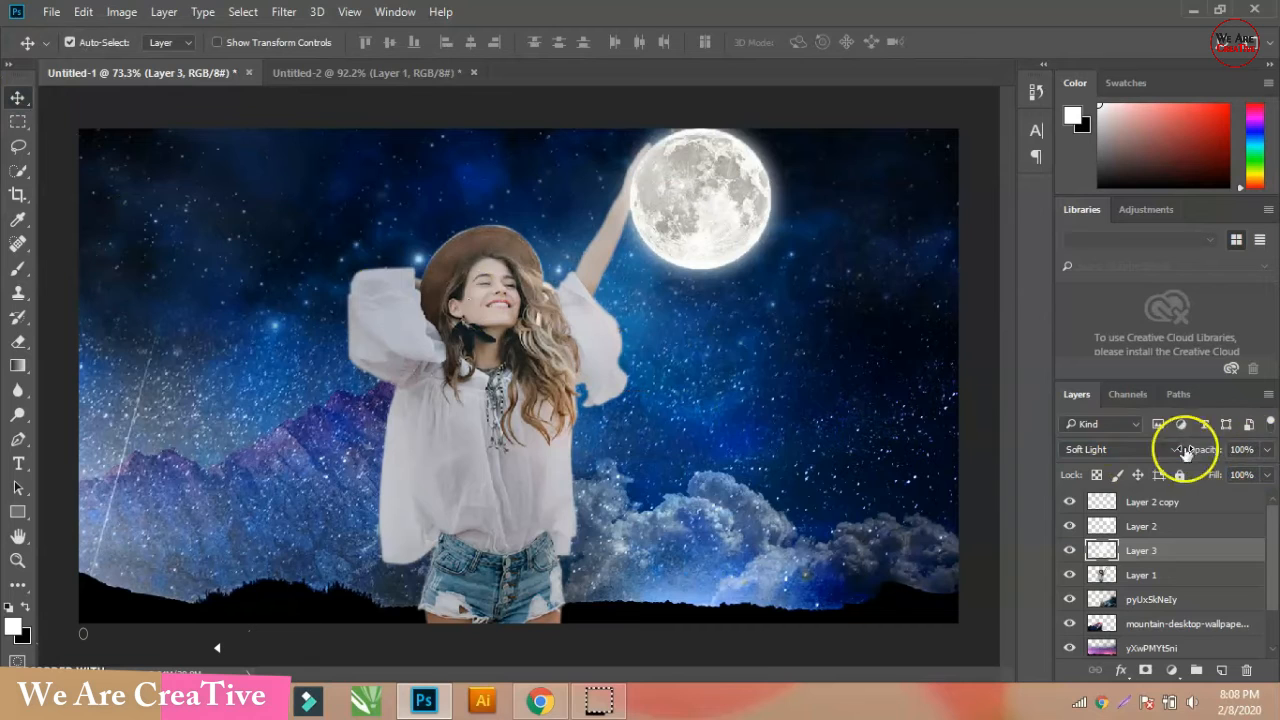
pyautogui.moveTo(566, 313); pyautogui.dragTo(590, 274)
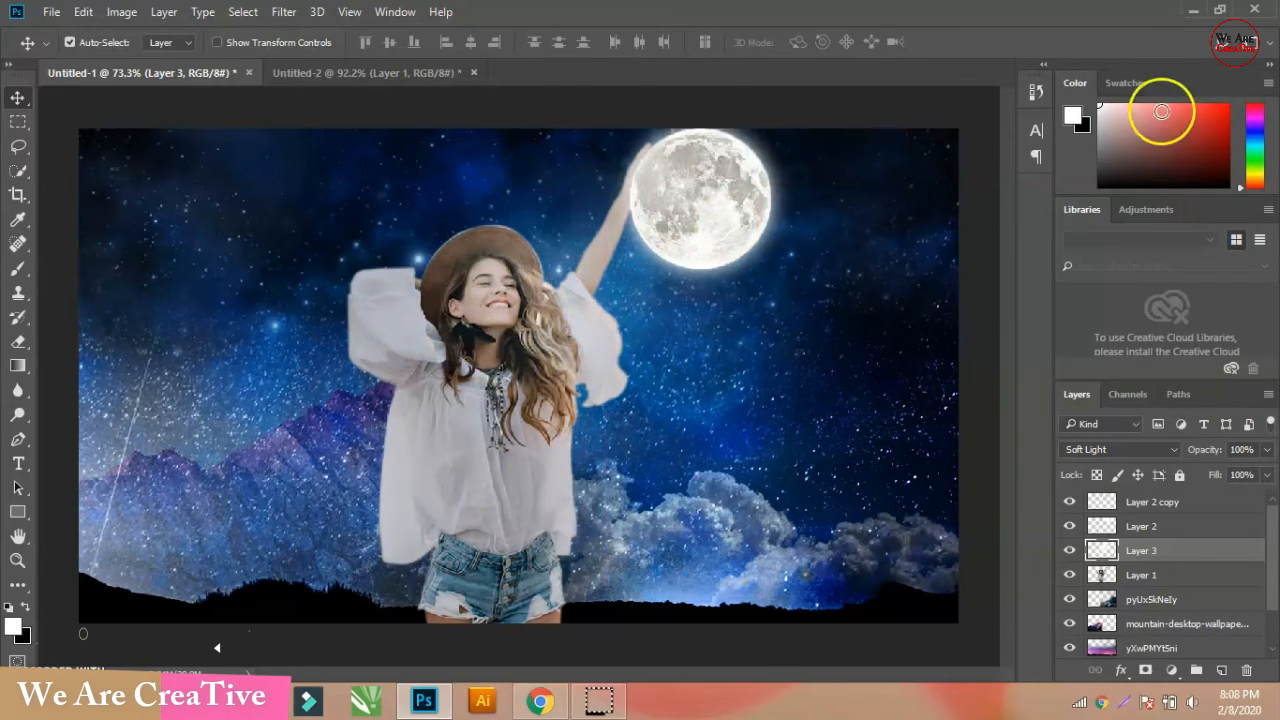
# Place the unnamed cloud image from New folder above Layer 3 and move it into the canvas's upper-left corner.
pyautogui.click(1192, 11)
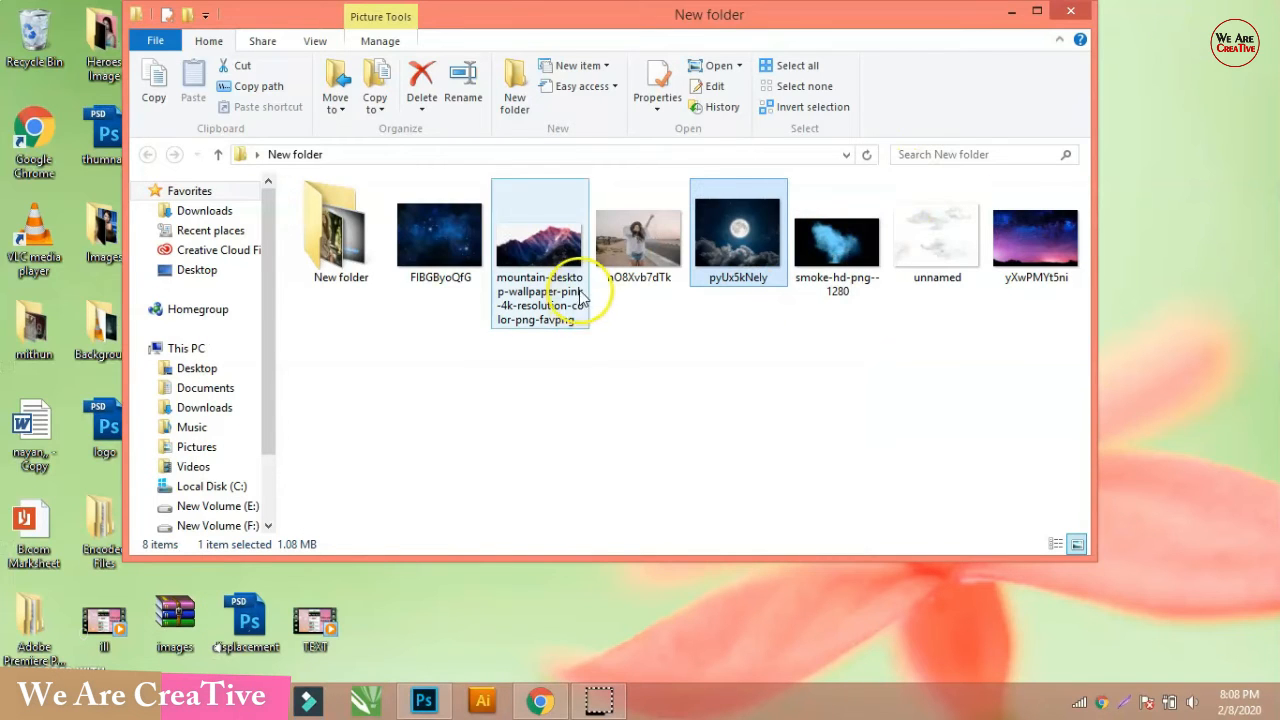
pyautogui.click(1011, 12)
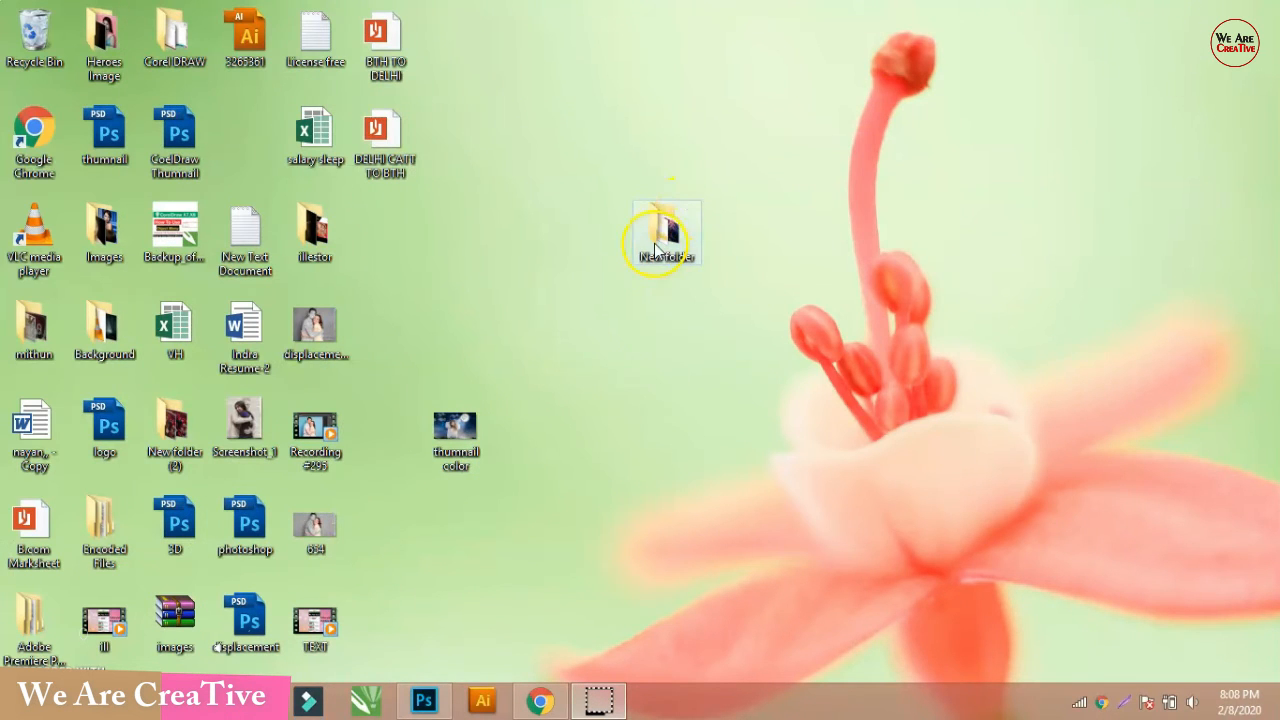
pyautogui.doubleClick(670, 232)
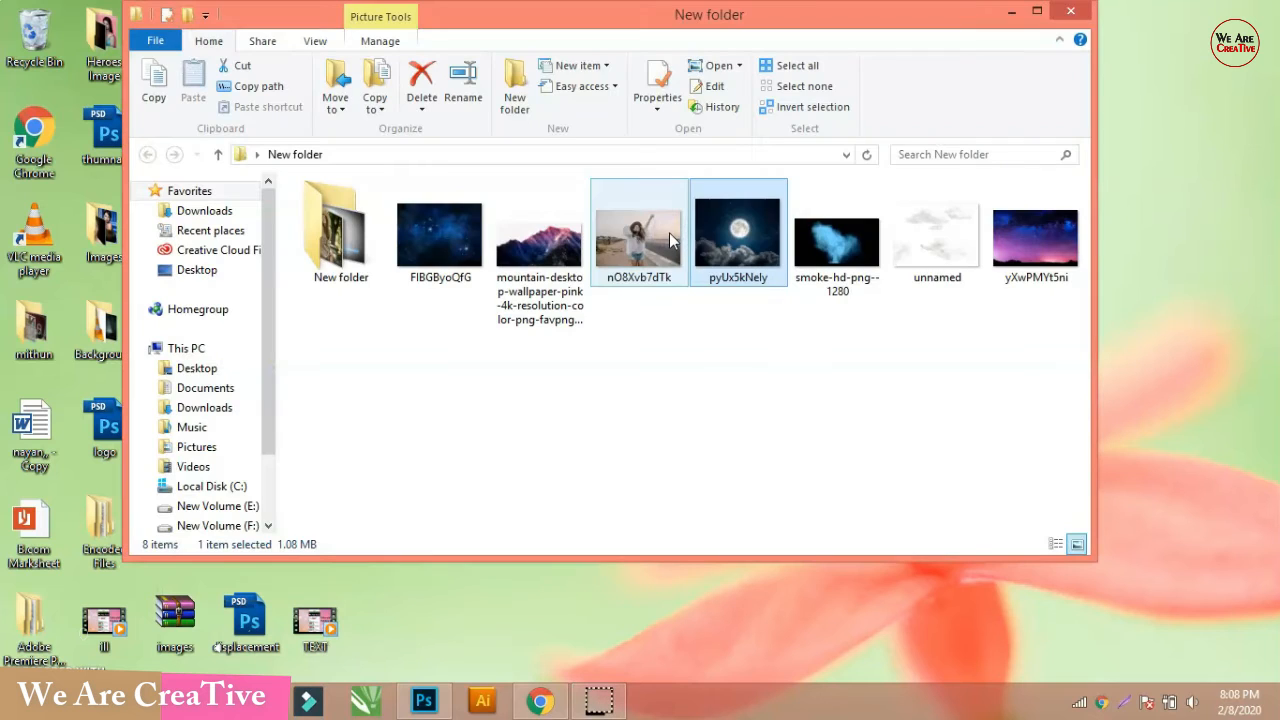
pyautogui.click(942, 252)
pyautogui.moveTo(943, 258); pyautogui.dragTo(578, 372)
pyautogui.moveTo(795, 213); pyautogui.dragTo(637, 330)
pyautogui.moveTo(563, 522); pyautogui.dragTo(355, 325)
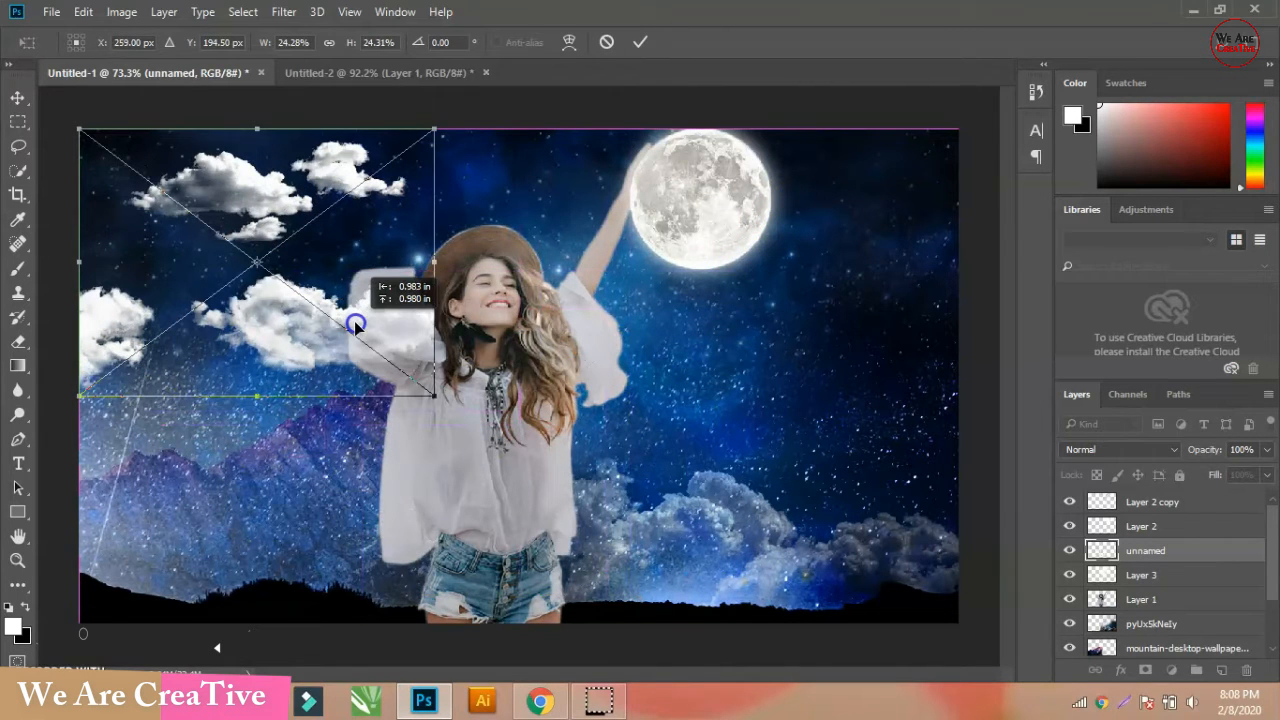
# Scale the placed clouds down to about 17%, keep them against the canvas's left edge in the upper sky, and commit the placement.
pyautogui.moveTo(434, 129); pyautogui.dragTo(411, 147)
pyautogui.moveTo(362, 310); pyautogui.dragTo(346, 289)
pyautogui.moveTo(399, 131); pyautogui.dragTo(388, 142)
pyautogui.moveTo(320, 170); pyautogui.dragTo(300, 170)
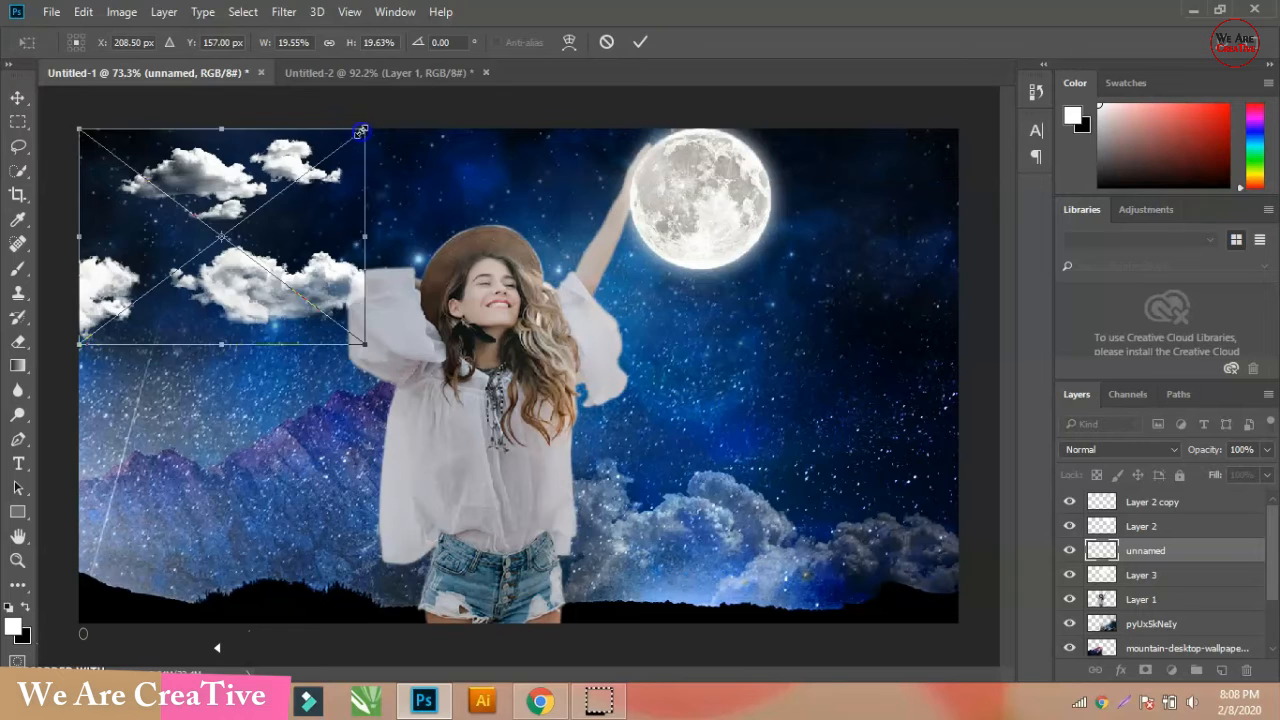
pyautogui.moveTo(361, 131); pyautogui.dragTo(347, 138)
pyautogui.moveTo(214, 177); pyautogui.dragTo(201, 184)
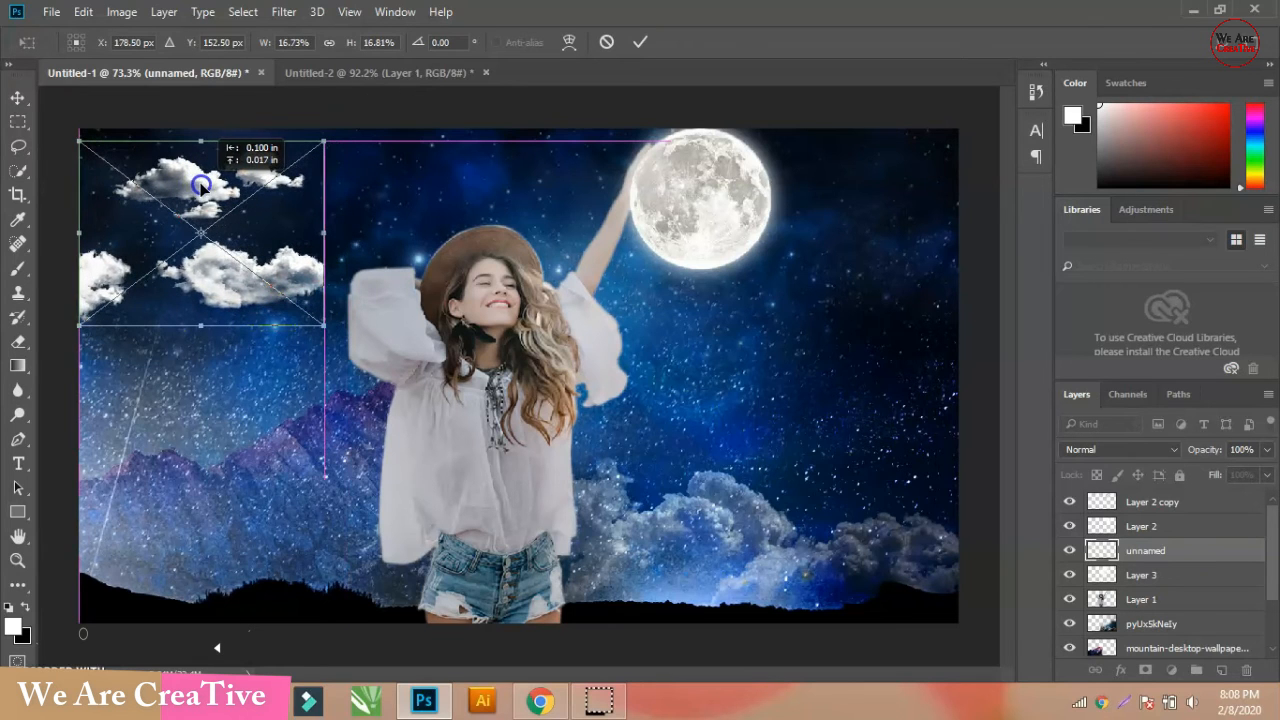
pyautogui.press('Return')
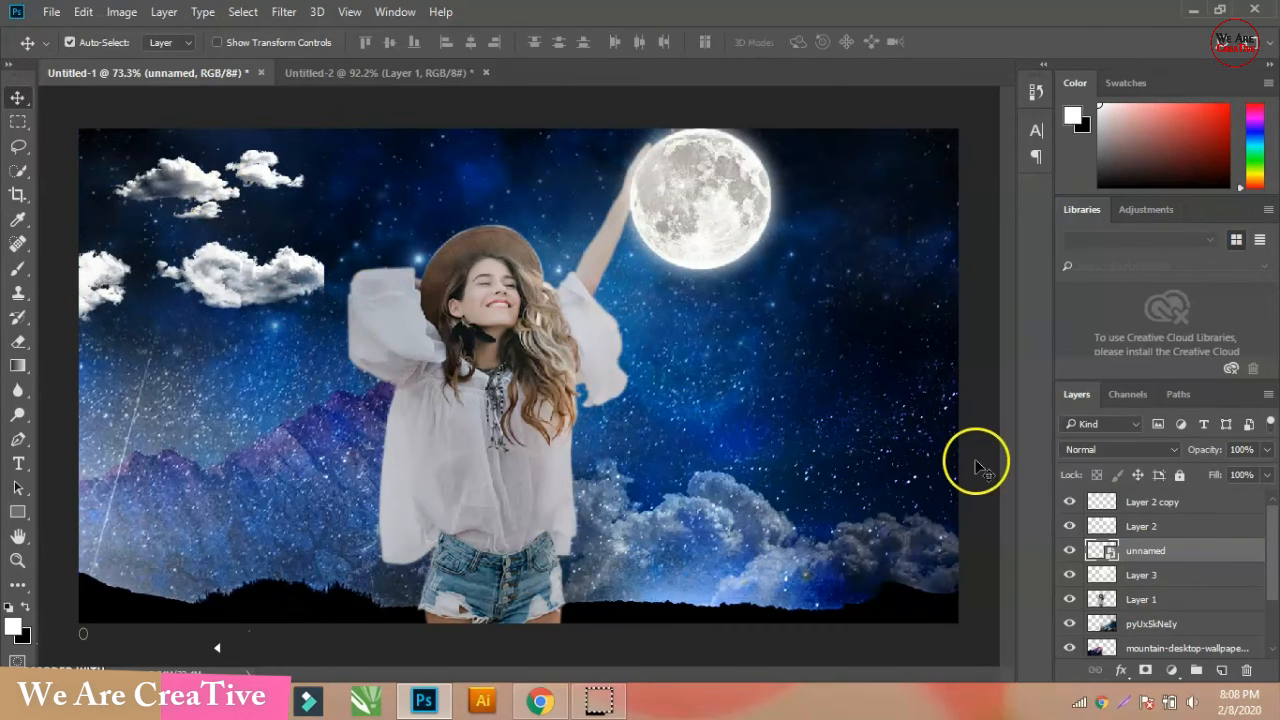
# Set the unnamed cloud layer's blend mode to Screen and its opacity to 47%.
pyautogui.click(1128, 450)
pyautogui.click(1092, 191)
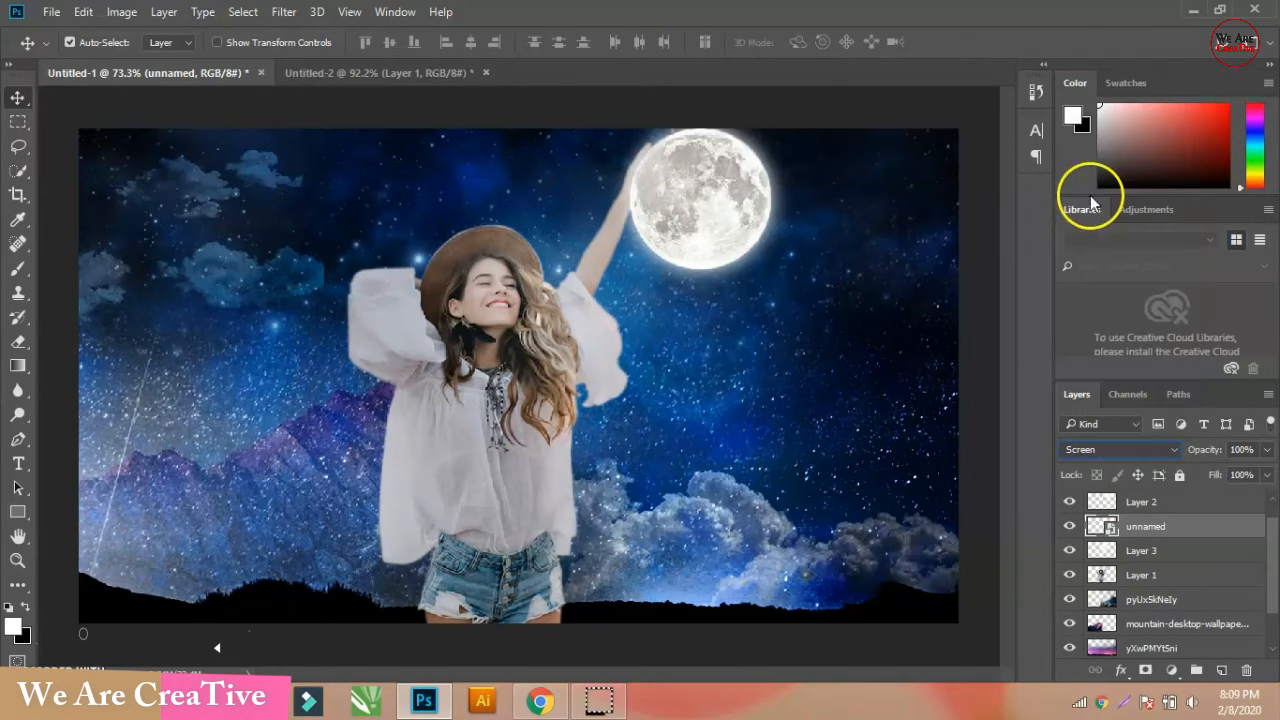
pyautogui.click(1266, 450)
pyautogui.moveTo(1265, 474); pyautogui.dragTo(1221, 477)
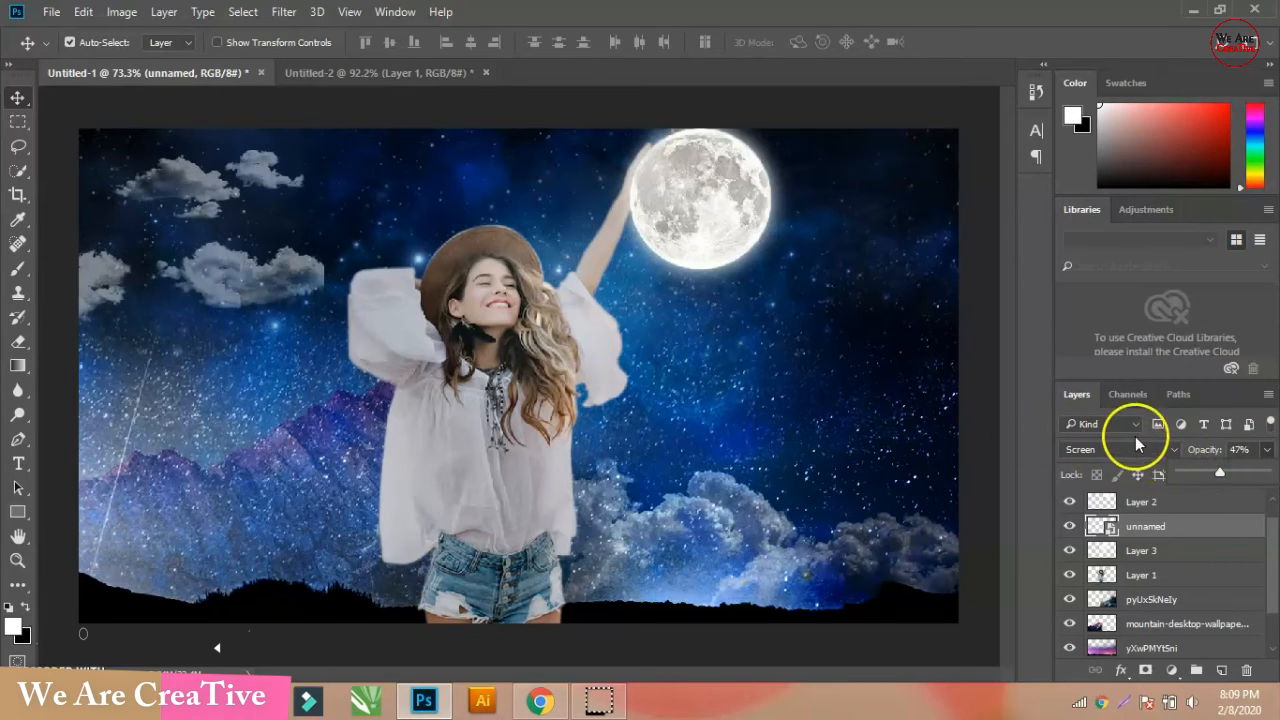
pyautogui.click(270, 273)
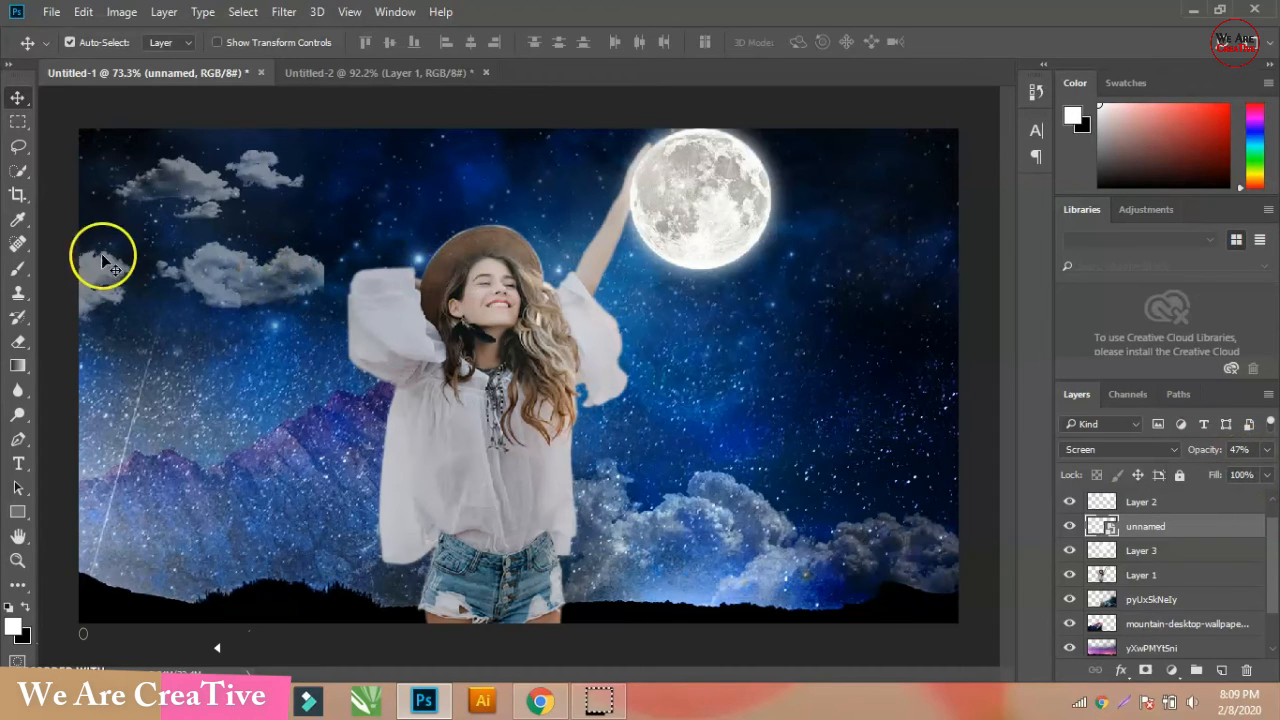
# Duplicate the unnamed cloud layer to the sky above the woman's hat and rasterize both cloud layers.
pyautogui.moveTo(229, 266); pyautogui.dragTo(479, 206)
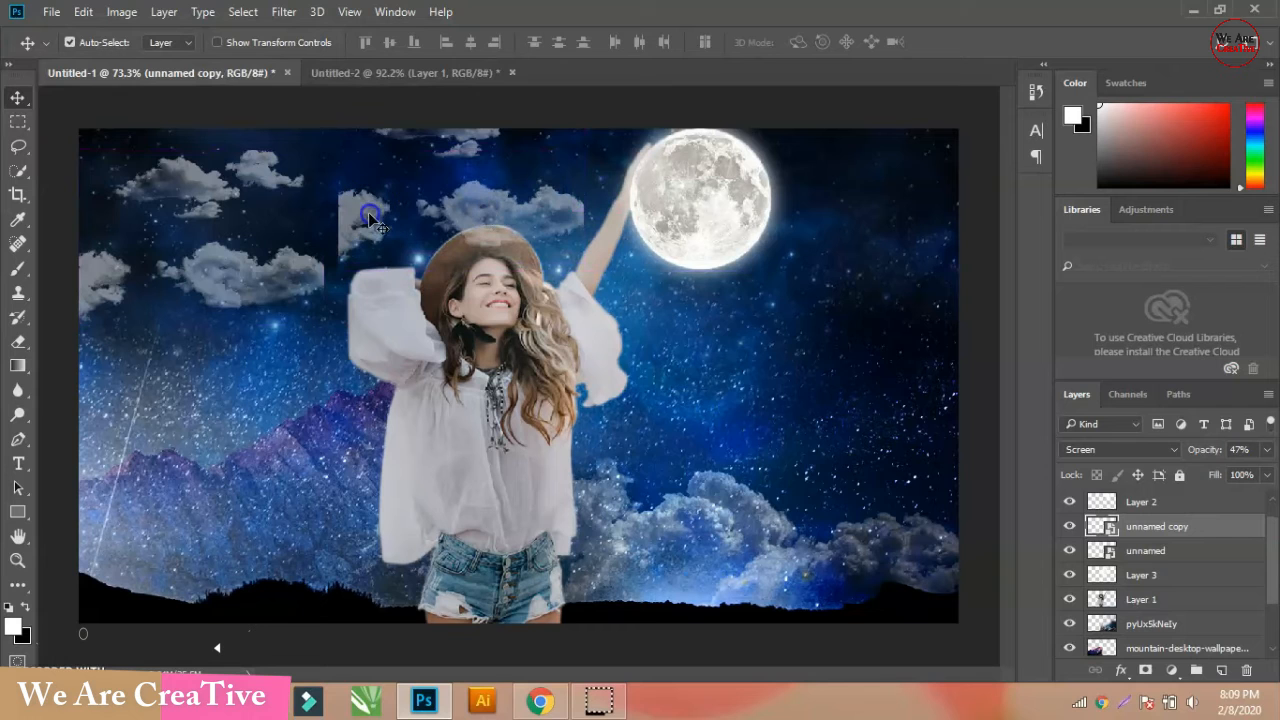
pyautogui.keyDown('shift'); pyautogui.click(1160, 551); pyautogui.keyUp('shift')
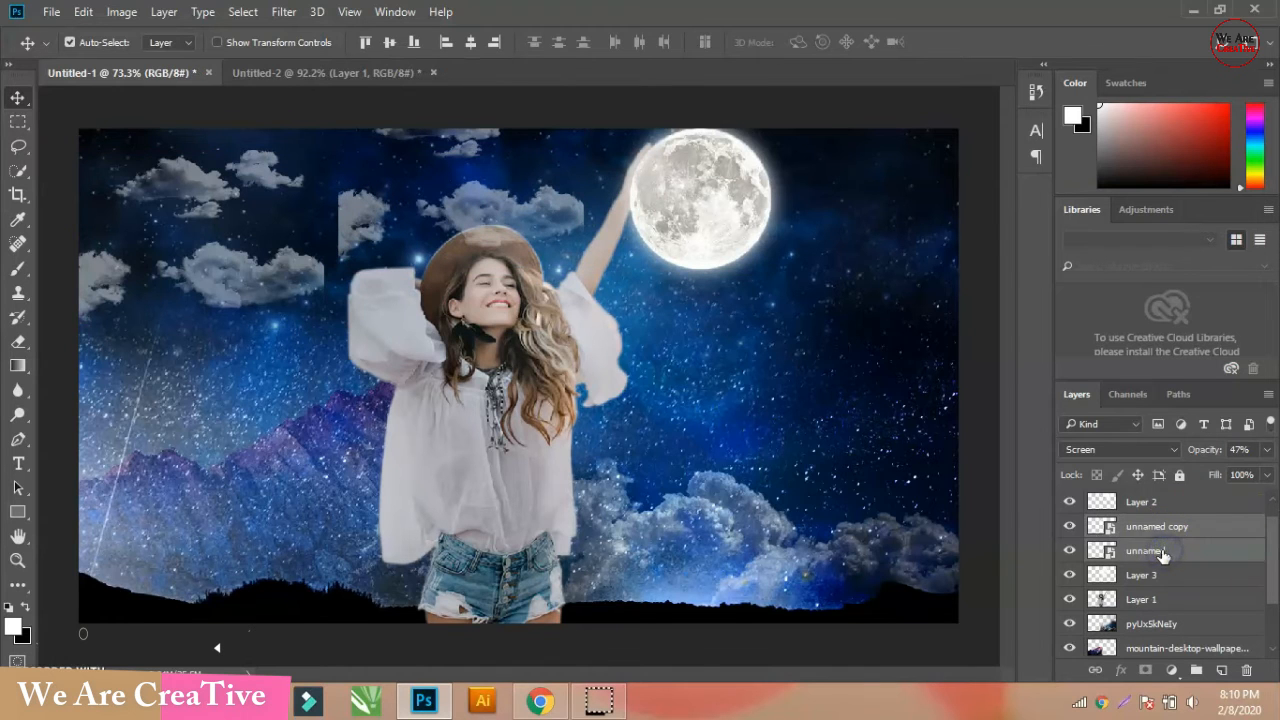
pyautogui.rightClick(1157, 555)
pyautogui.click(840, 414)
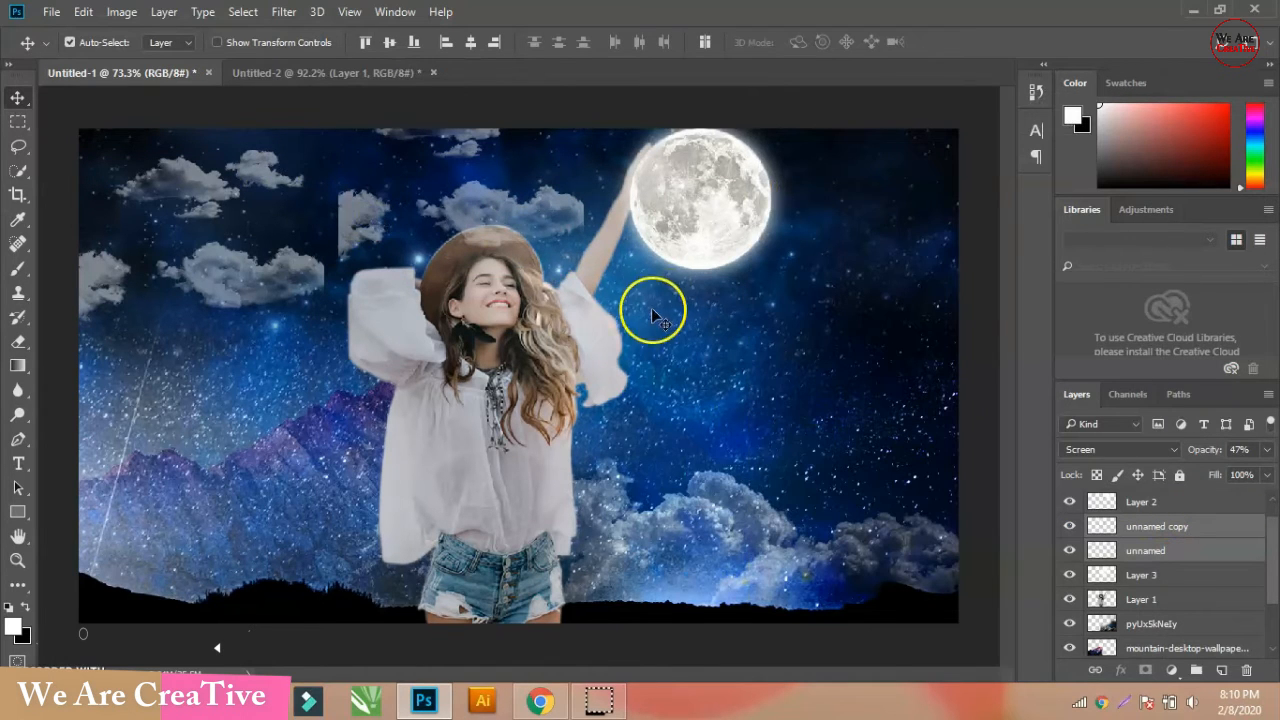
# Erase the cut-off left cloud fragment of the unnamed copy layer with the soft Eraser.
pyautogui.click(1100, 528)
pyautogui.click(1070, 526)
pyautogui.click(1070, 526)
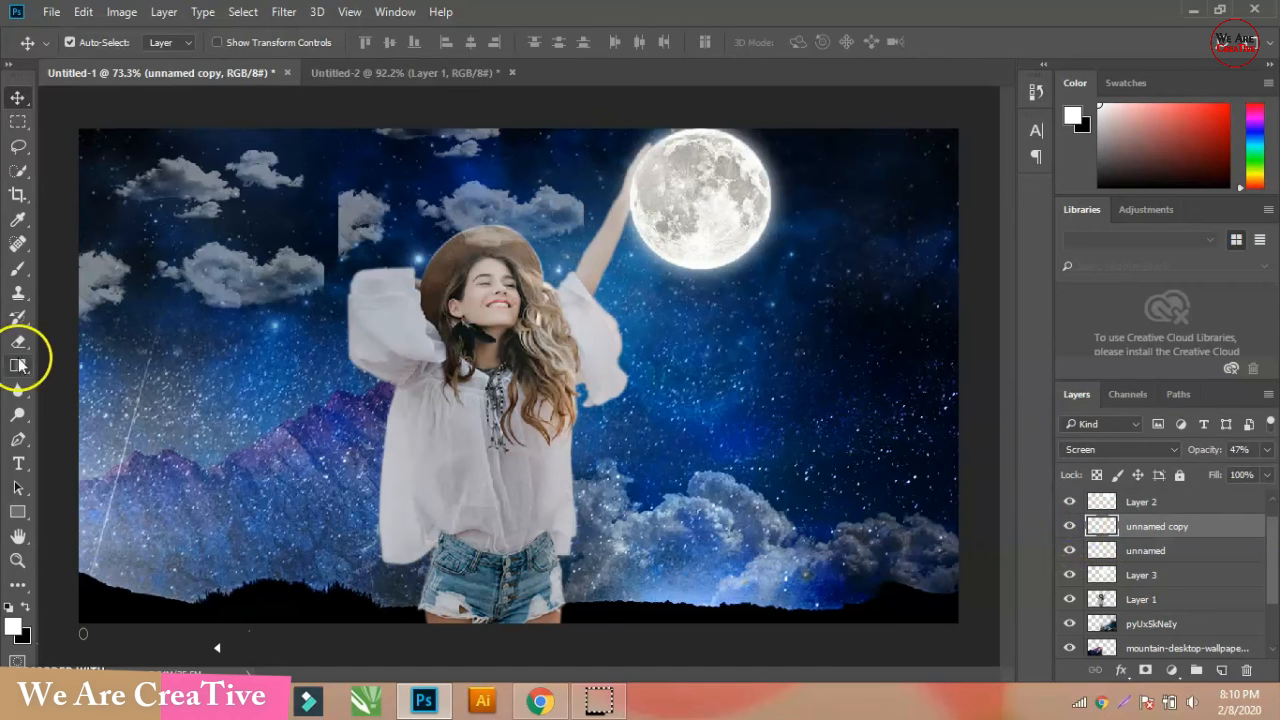
pyautogui.click(18, 341)
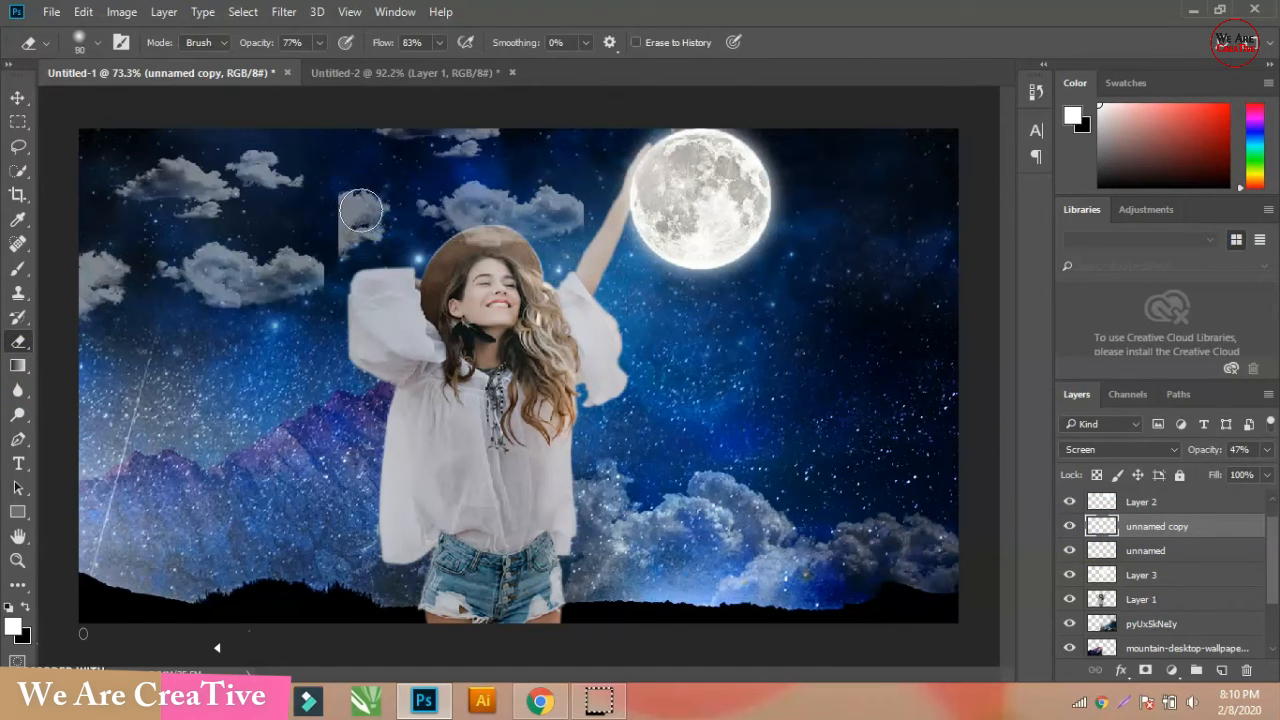
pyautogui.moveTo(351, 193)
pyautogui.mouseDown()
pyautogui.moveTo(337, 189)
pyautogui.moveTo(340, 248)
pyautogui.mouseUp()
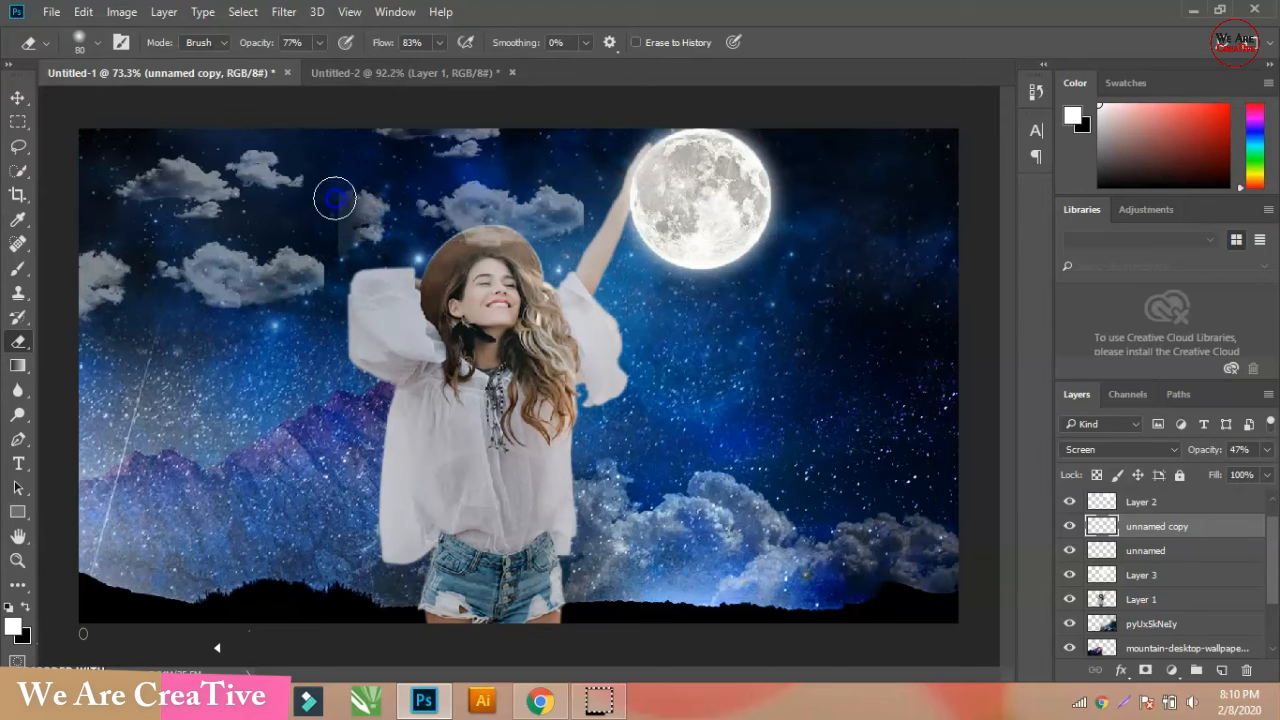
pyautogui.moveTo(338, 178)
pyautogui.mouseDown()
pyautogui.moveTo(299, 229)
pyautogui.moveTo(356, 177)
pyautogui.moveTo(349, 226)
pyautogui.moveTo(386, 223)
pyautogui.moveTo(354, 237)
pyautogui.mouseUp()
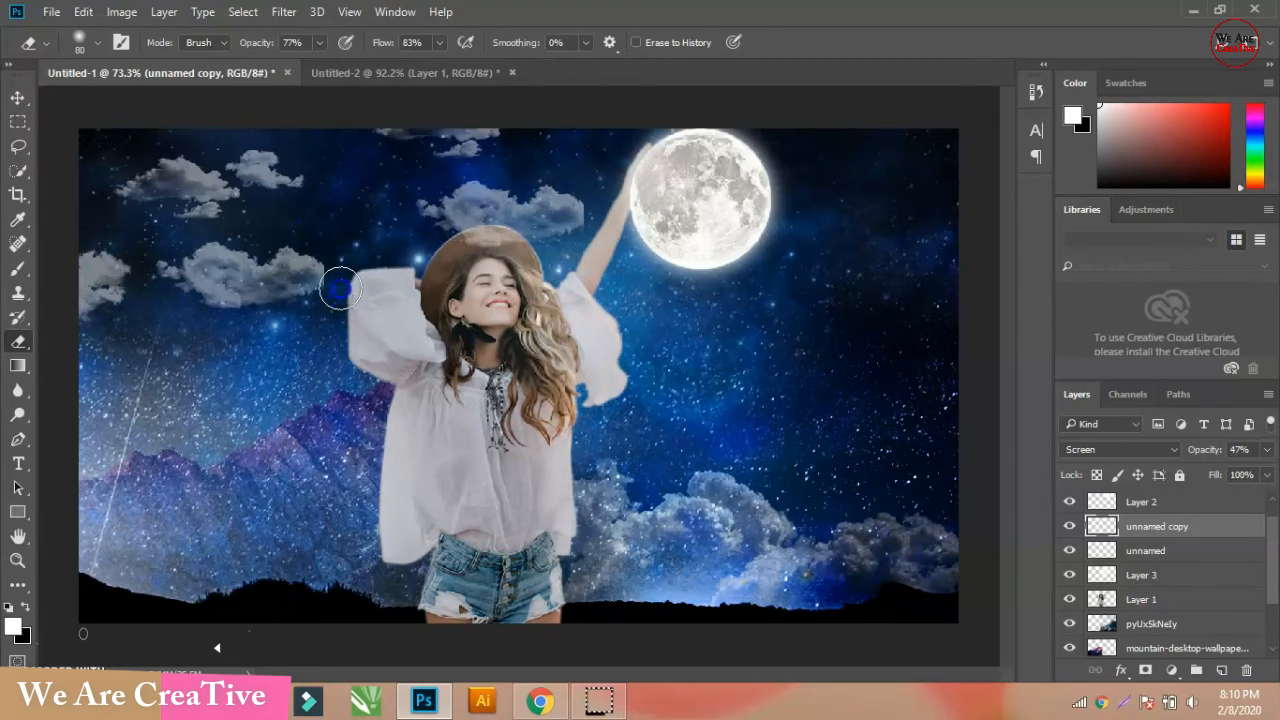
# Move the unnamed and unnamed copy cloud layers together below Layer 1, behind the woman.
pyautogui.click(1150, 551)
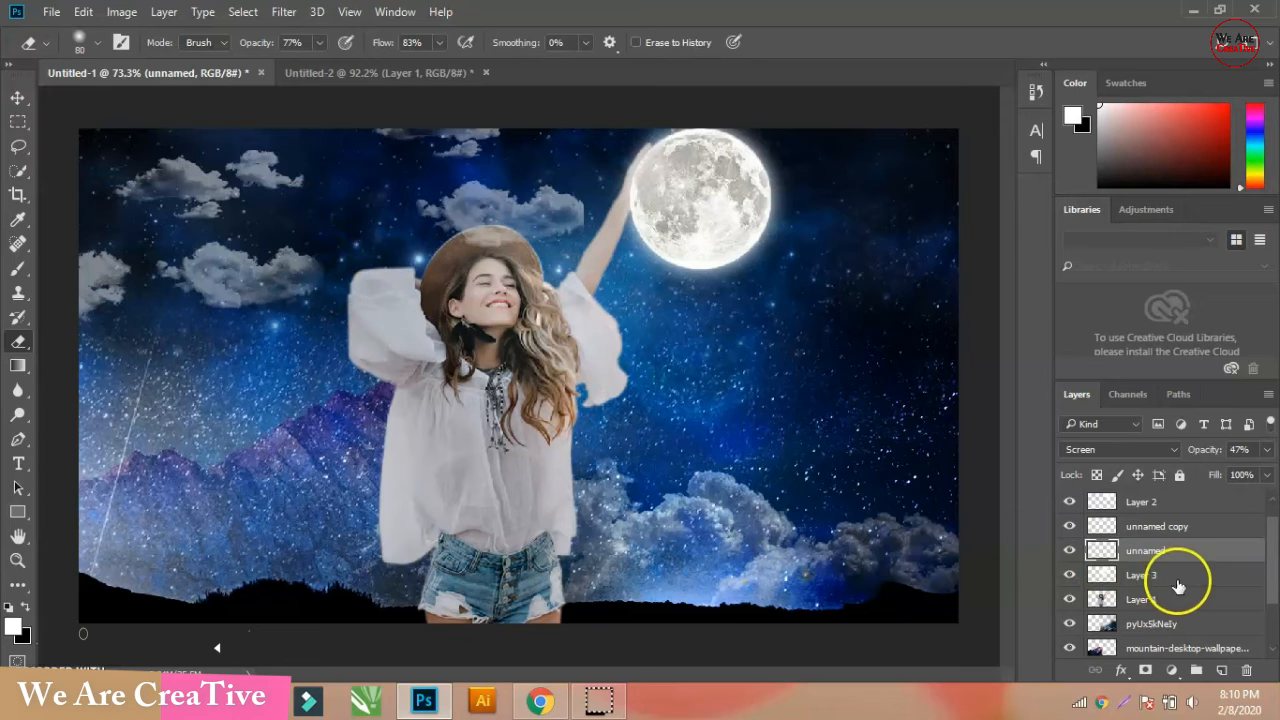
pyautogui.keyDown('ctrl'); pyautogui.click(1155, 528); pyautogui.keyUp('ctrl')
pyautogui.moveTo(1167, 567); pyautogui.dragTo(1158, 607)
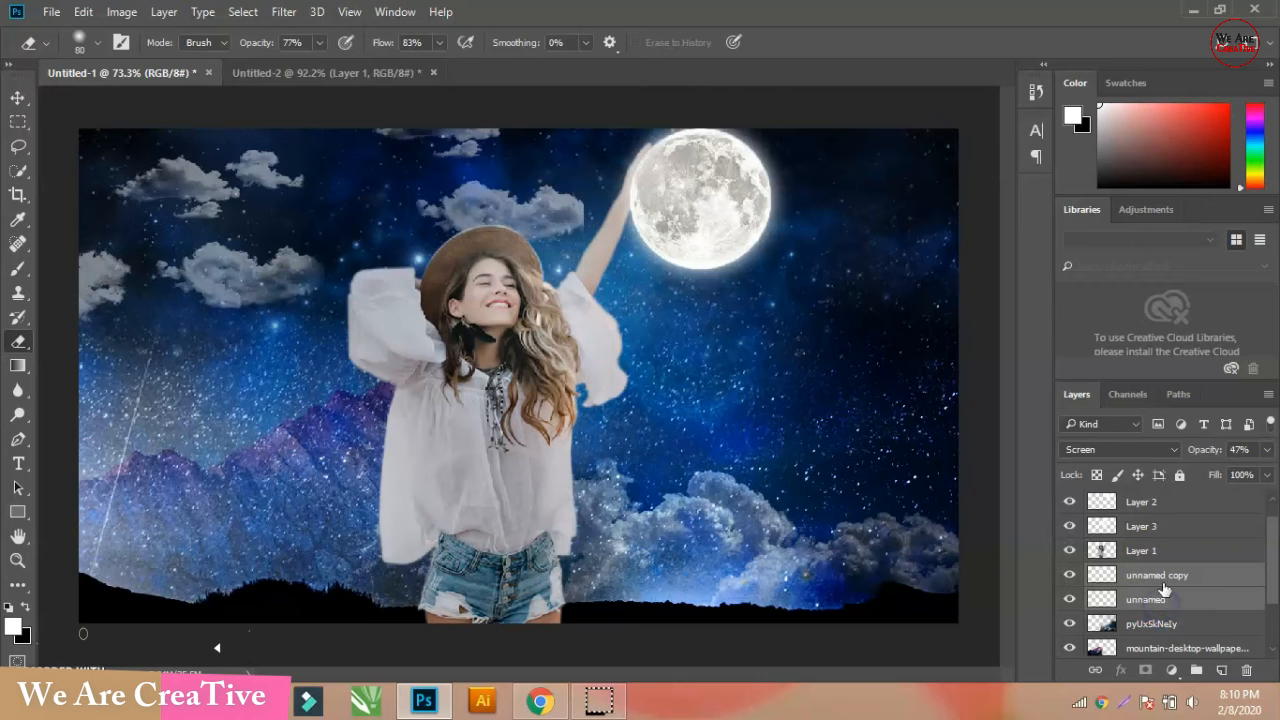
pyautogui.click(18, 97)
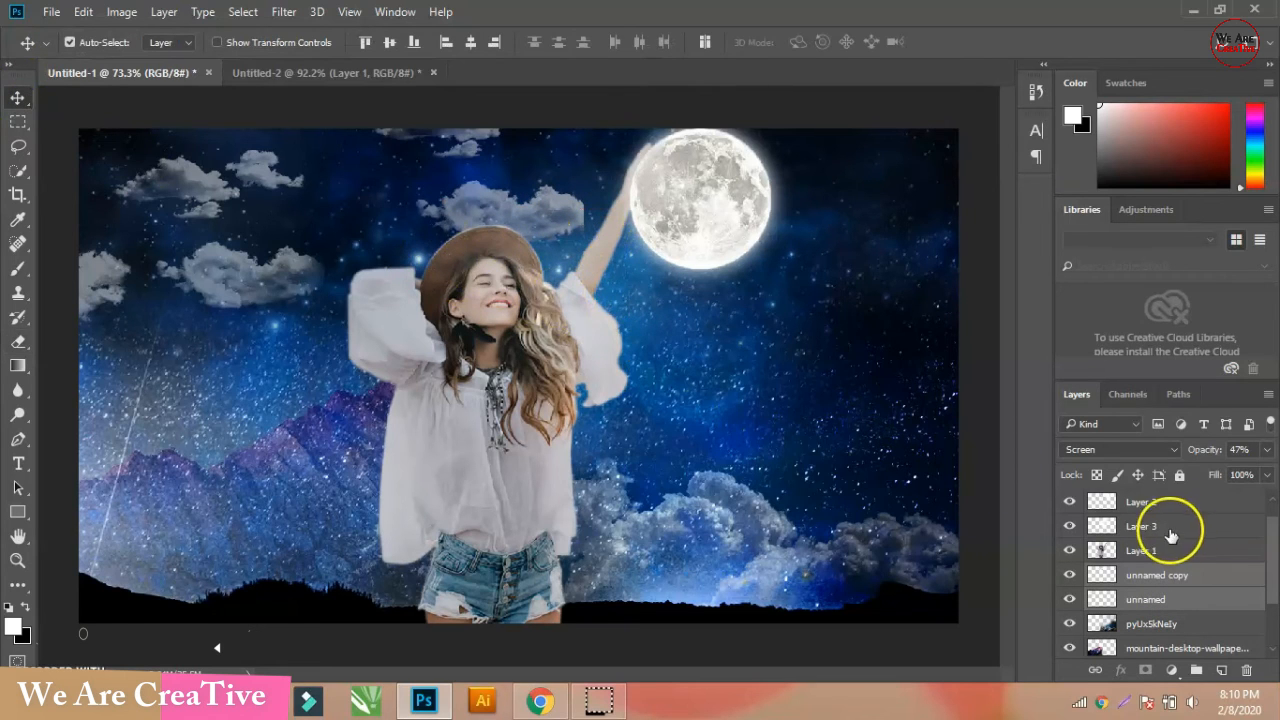
# Toggle Layer 3's visibility to compare the glow's effect on the woman and look through the lower layers.
pyautogui.click(1170, 530)
pyautogui.click(1070, 526)
pyautogui.click(1070, 526)
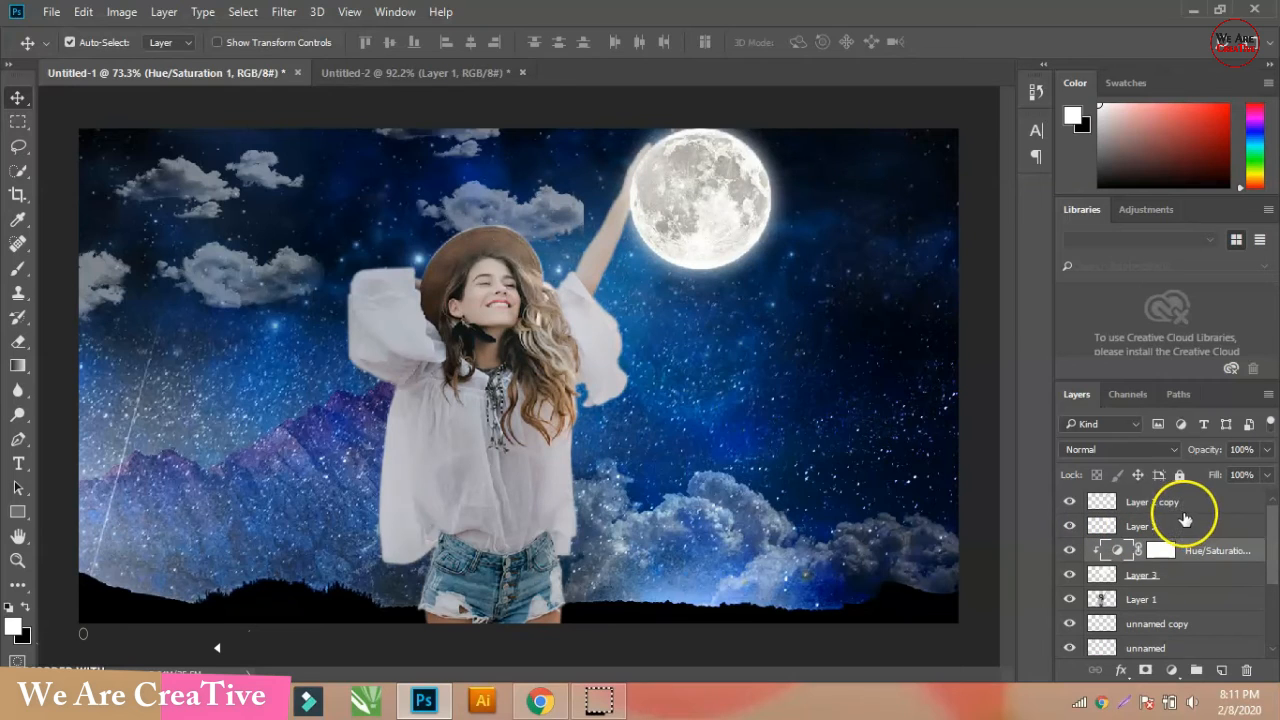
pyautogui.click(520, 285)
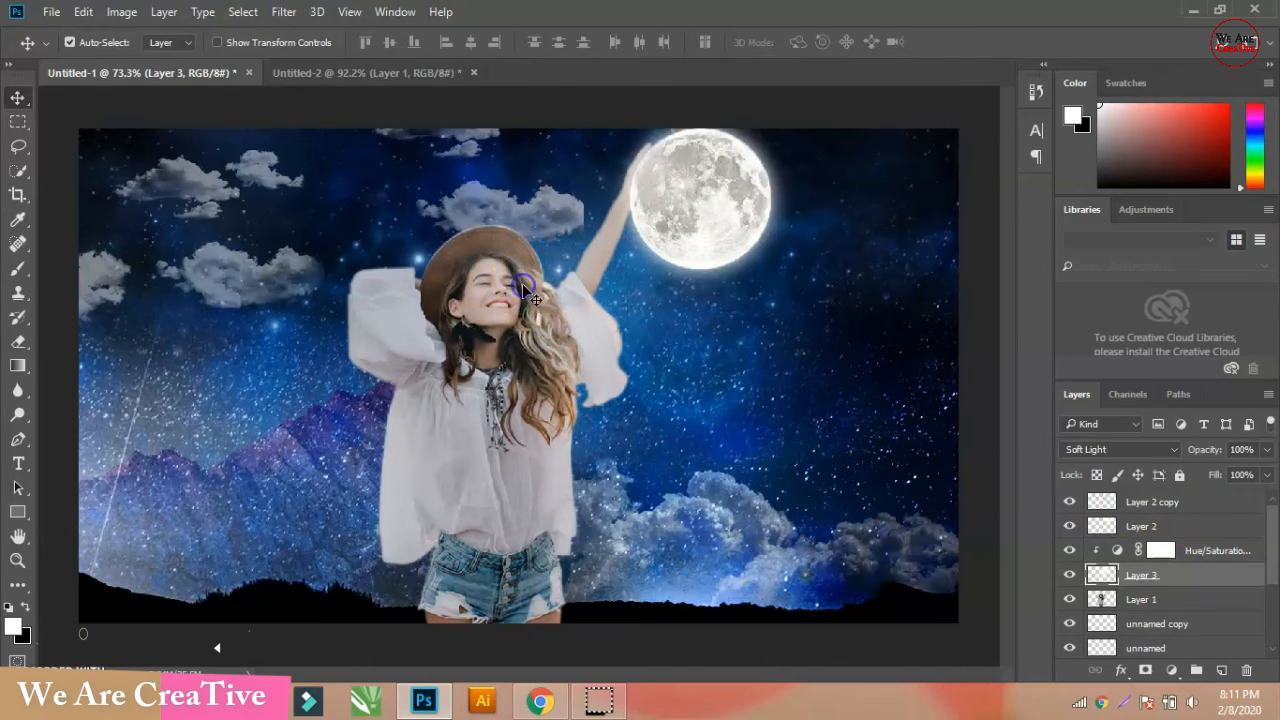
pyautogui.click(1070, 577)
pyautogui.click(1070, 576)
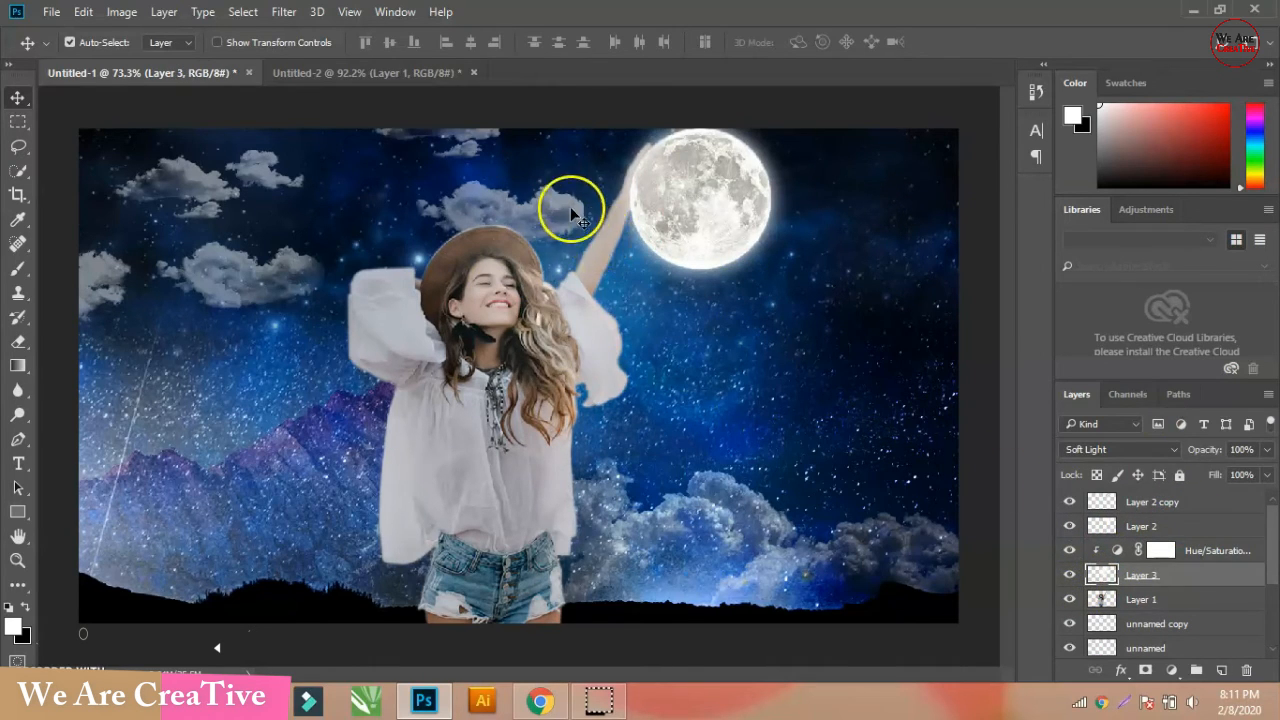
pyautogui.click(1070, 576)
pyautogui.click(1070, 576)
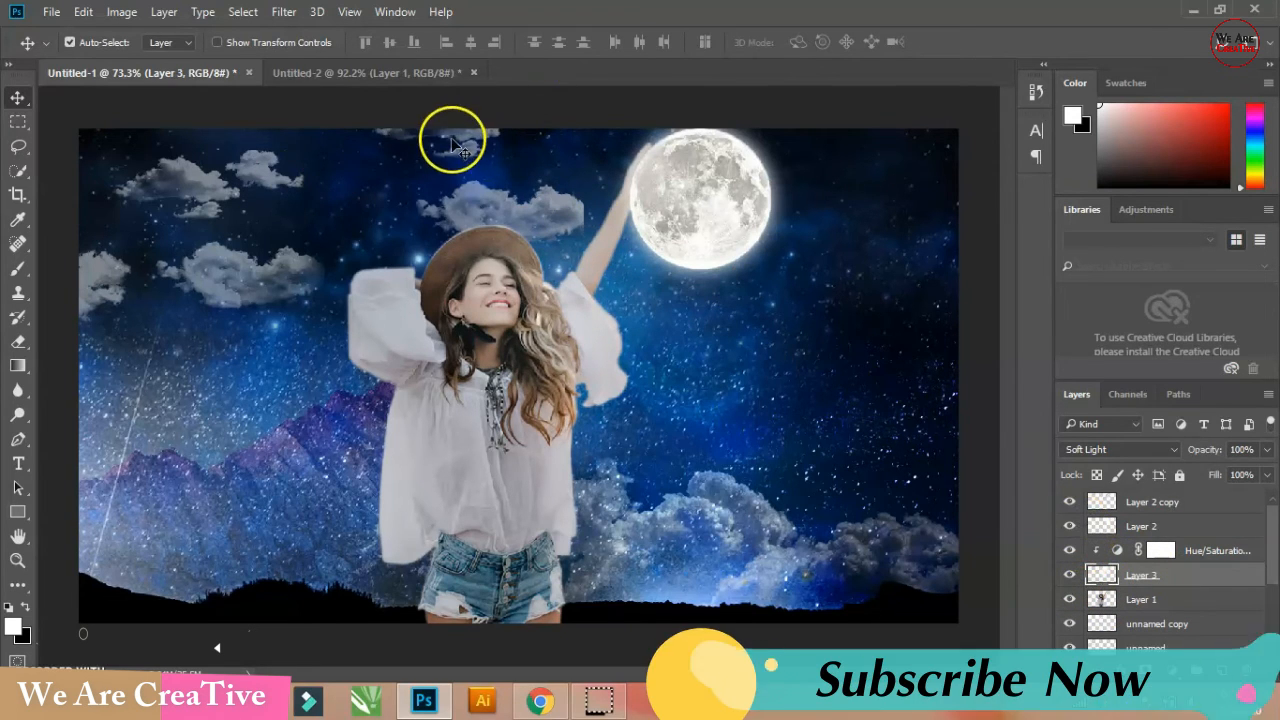
pyautogui.scroll(-2, 1100, 600)
pyautogui.click(1120, 620)
pyautogui.scroll(-1, 1118, 630)
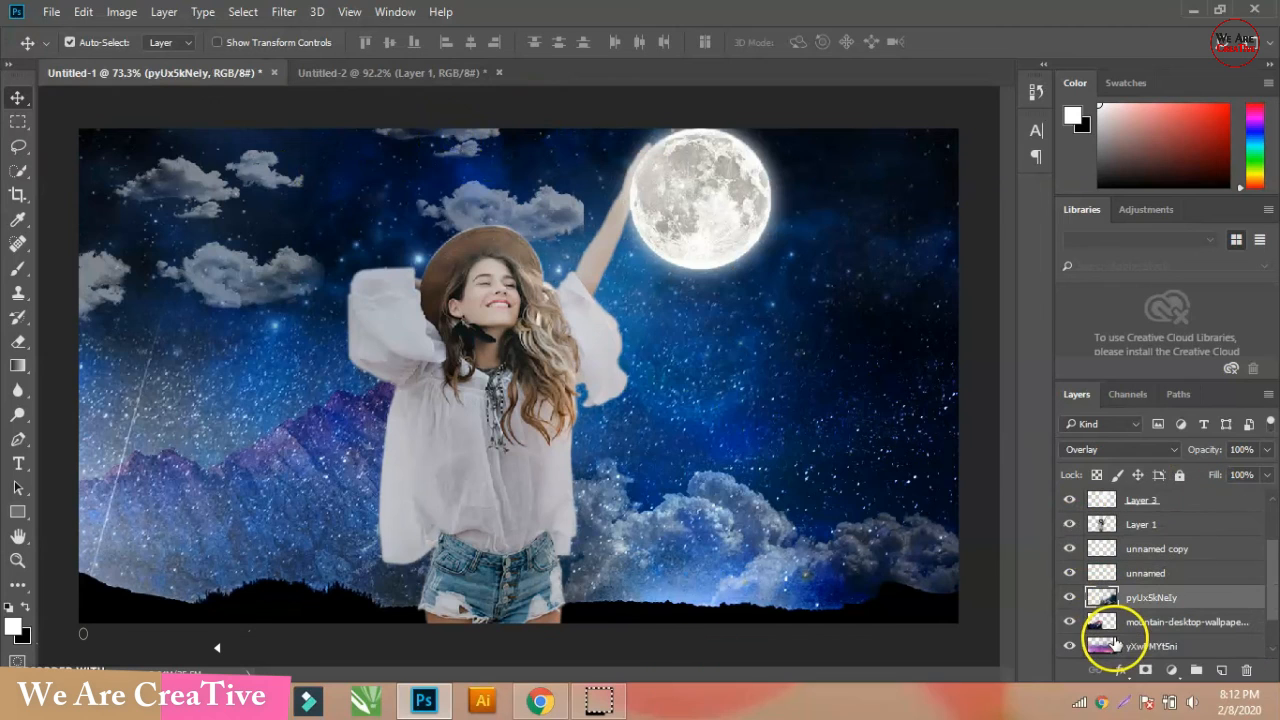
# Erase the hard right edge of the unnamed copy clouds beside the raised arm and check the layer by toggling its visibility.
pyautogui.click(483, 205)
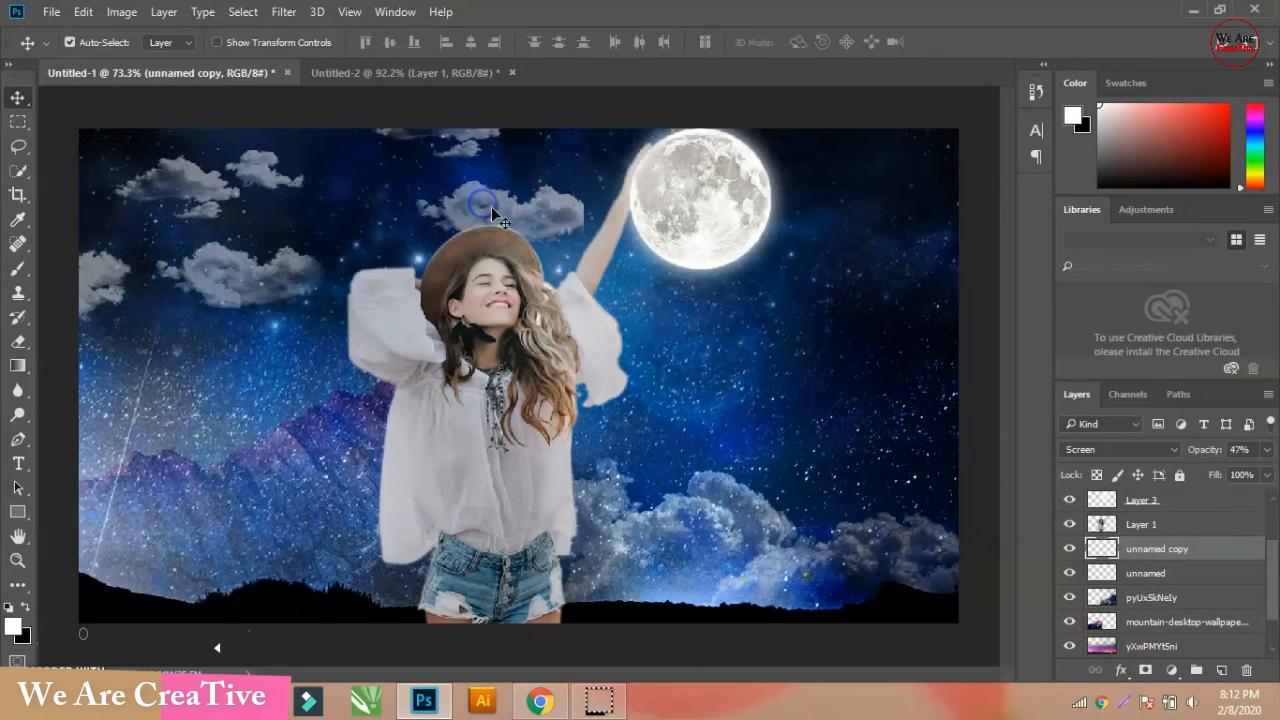
pyautogui.click(1069, 548)
pyautogui.click(1069, 548)
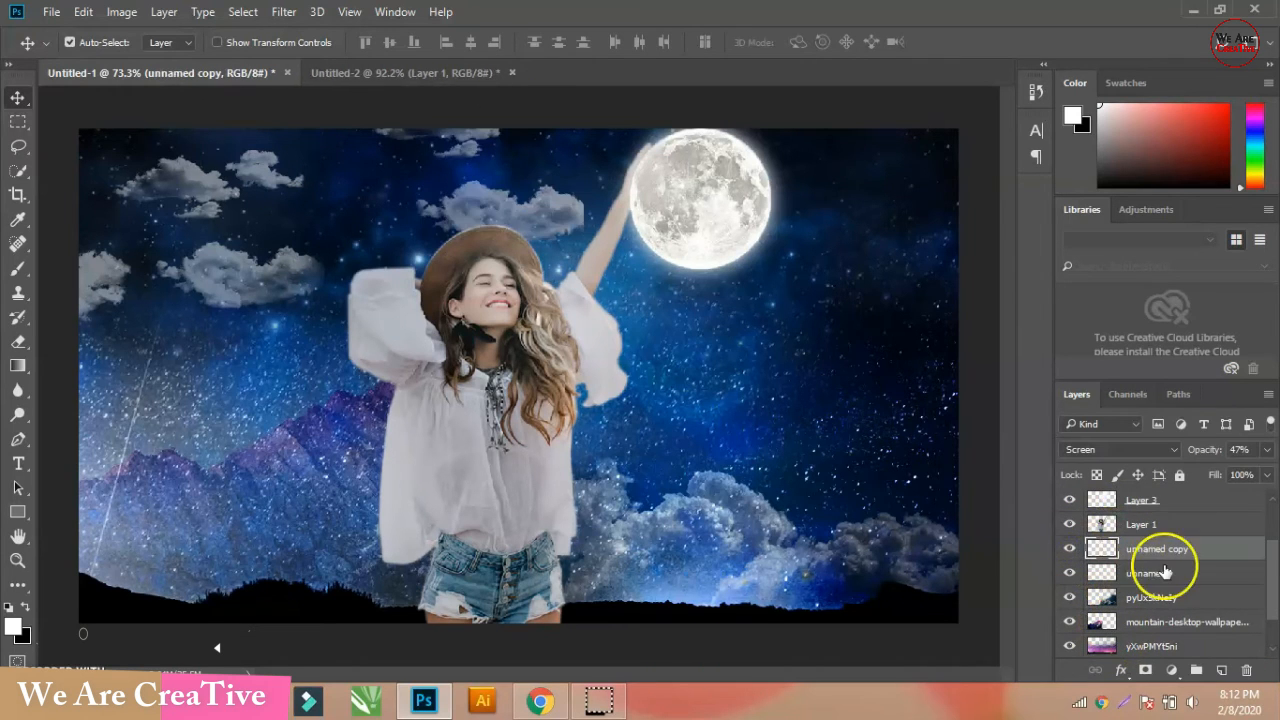
pyautogui.click(19, 343)
pyautogui.click(63, 341)
pyautogui.moveTo(509, 247)
pyautogui.mouseDown()
pyautogui.moveTo(586, 206)
pyautogui.moveTo(598, 229)
pyautogui.mouseUp()
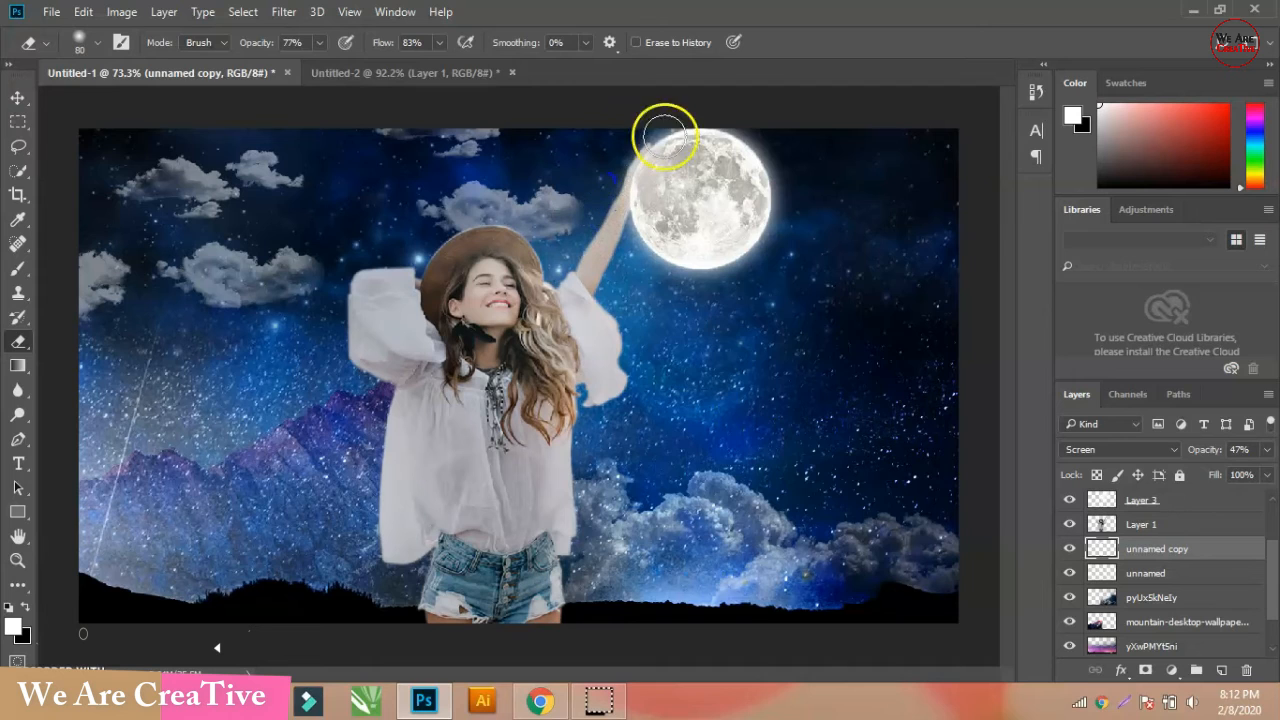
pyautogui.click(16, 99)
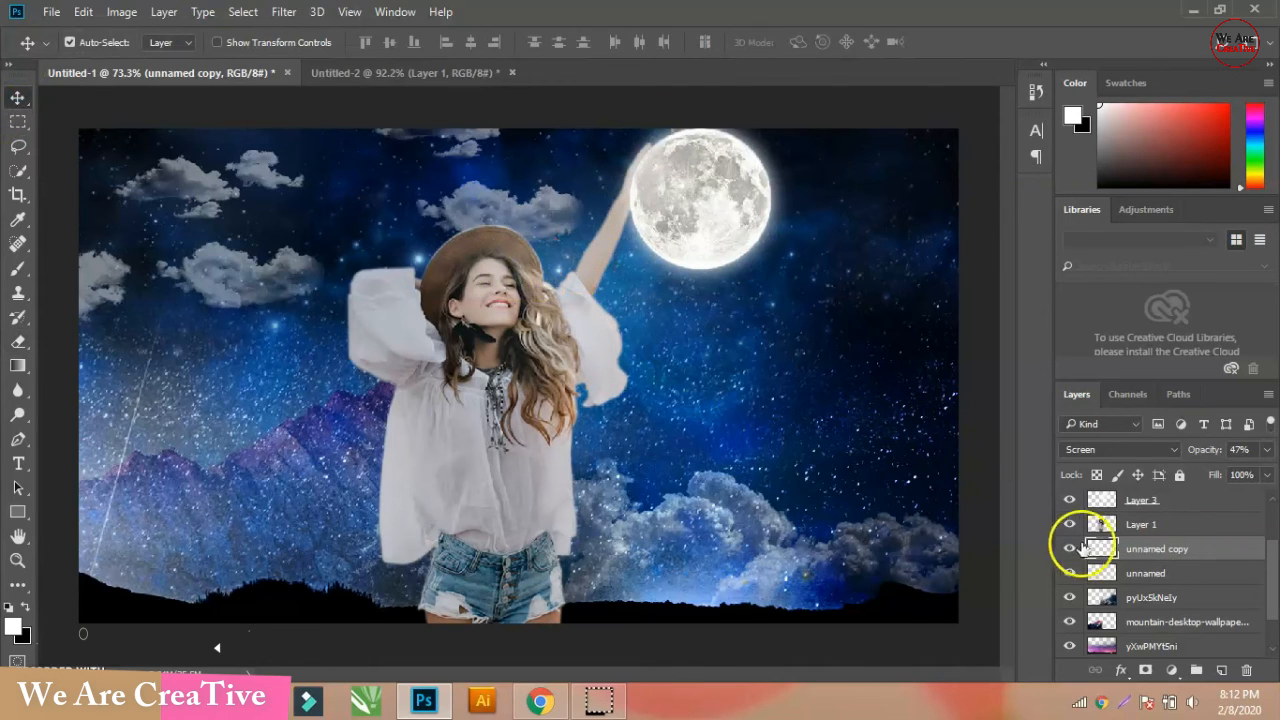
pyautogui.click(1069, 548)
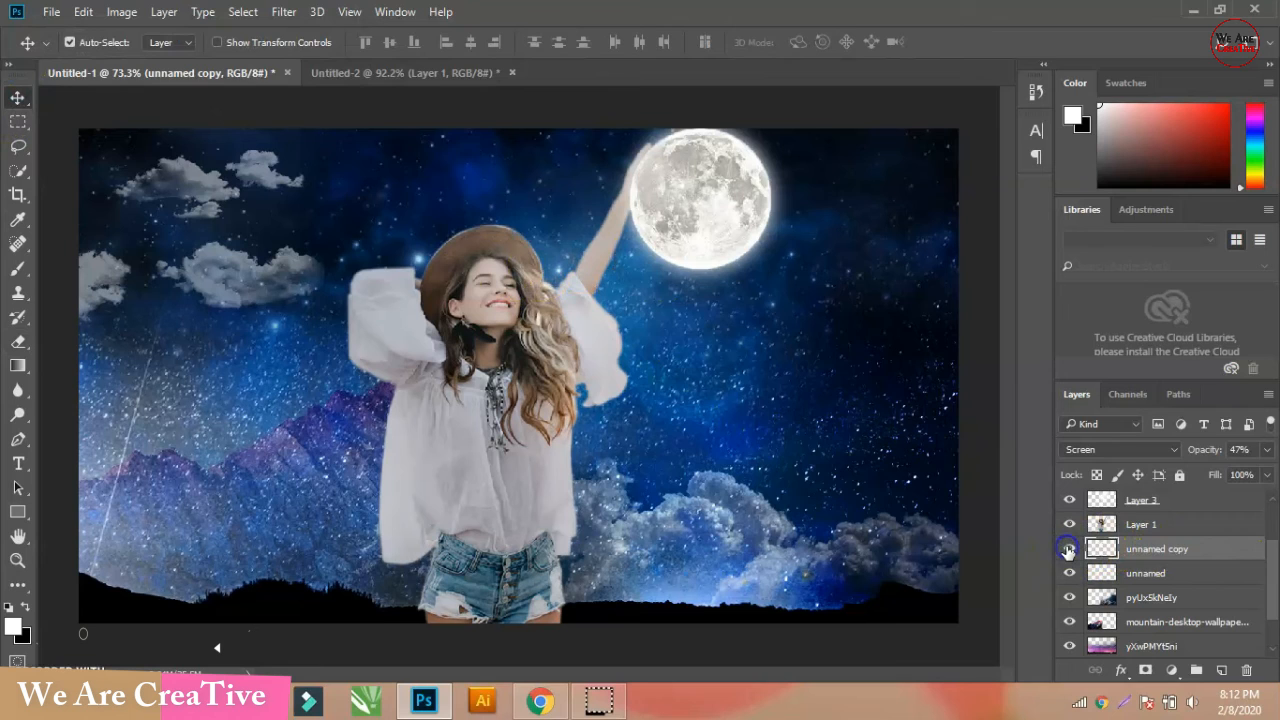
pyautogui.click(1069, 548)
# Delete the Soft Light glow layer, Layer 3, and the Hue/Saturation 1 adjustment layer.
pyautogui.click(530, 296)
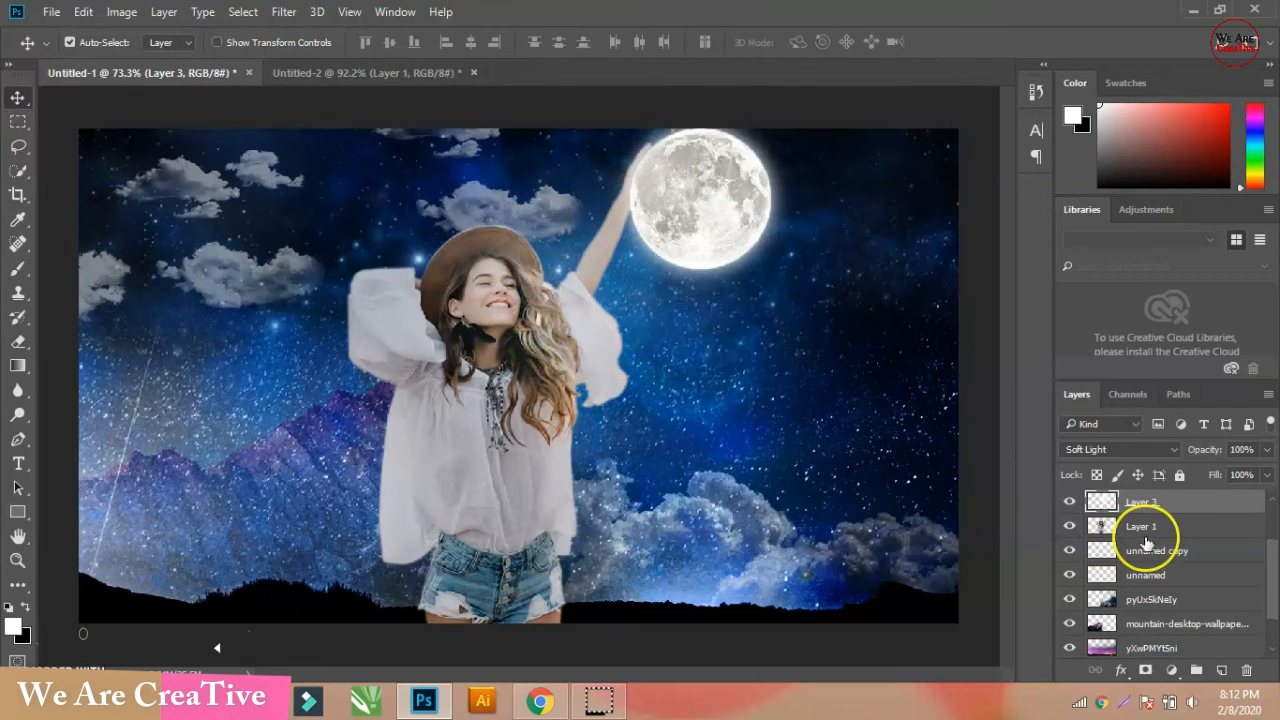
pyautogui.press('Delete')
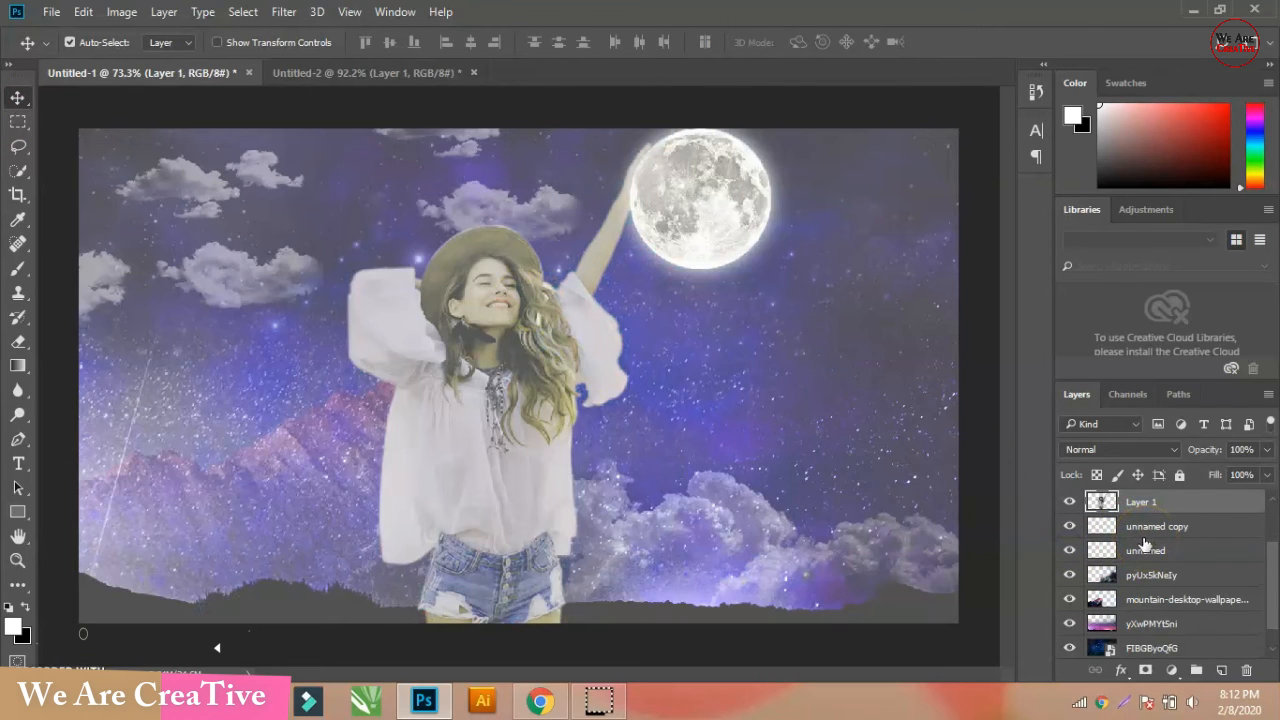
pyautogui.scroll(2, 1144, 542)
pyautogui.click(1180, 528)
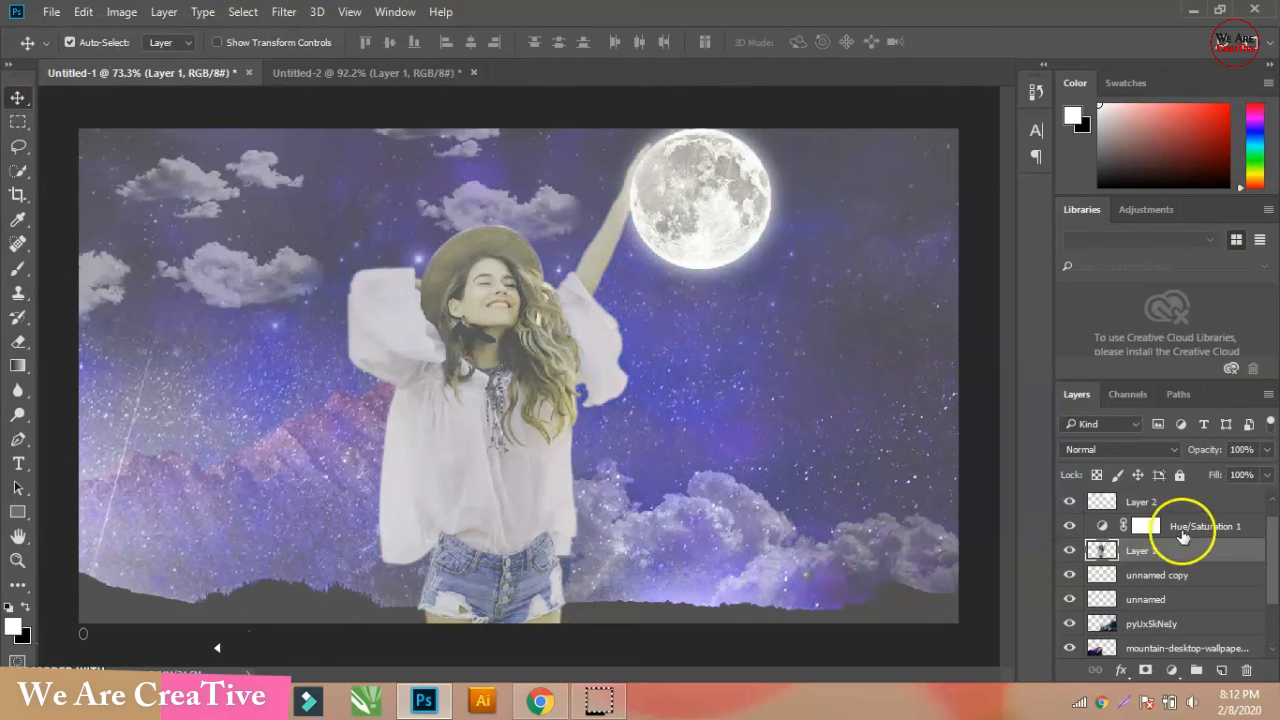
pyautogui.press('Delete')
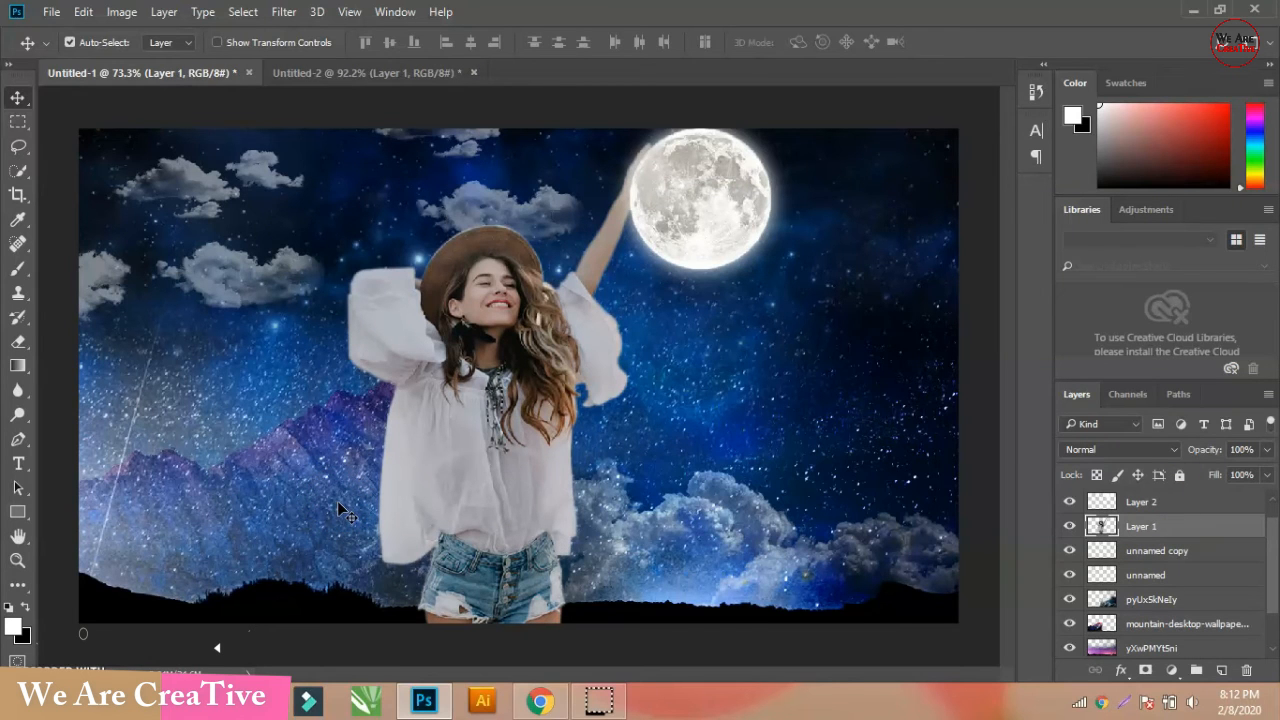
# Set the foreground colour to light blue 9dcbff, starting from a blue sampled in the sky.
pyautogui.click(14, 626)
pyautogui.click(275, 366)
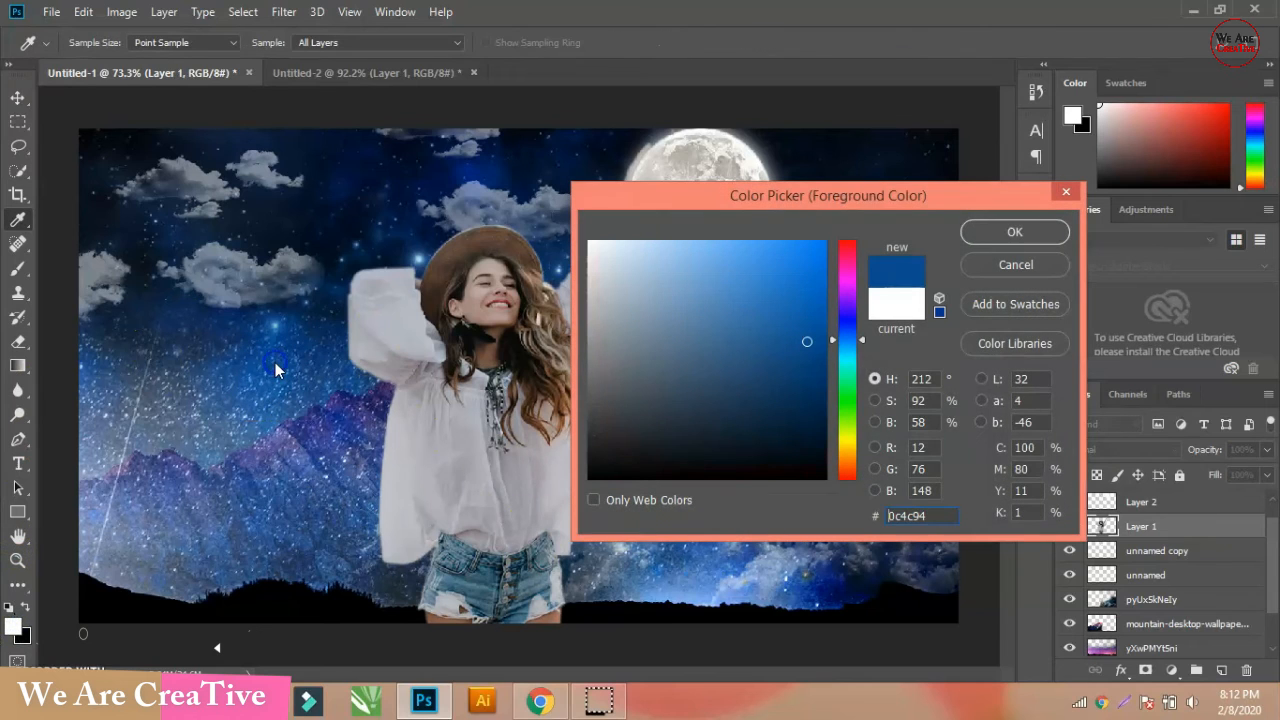
pyautogui.click(684, 238)
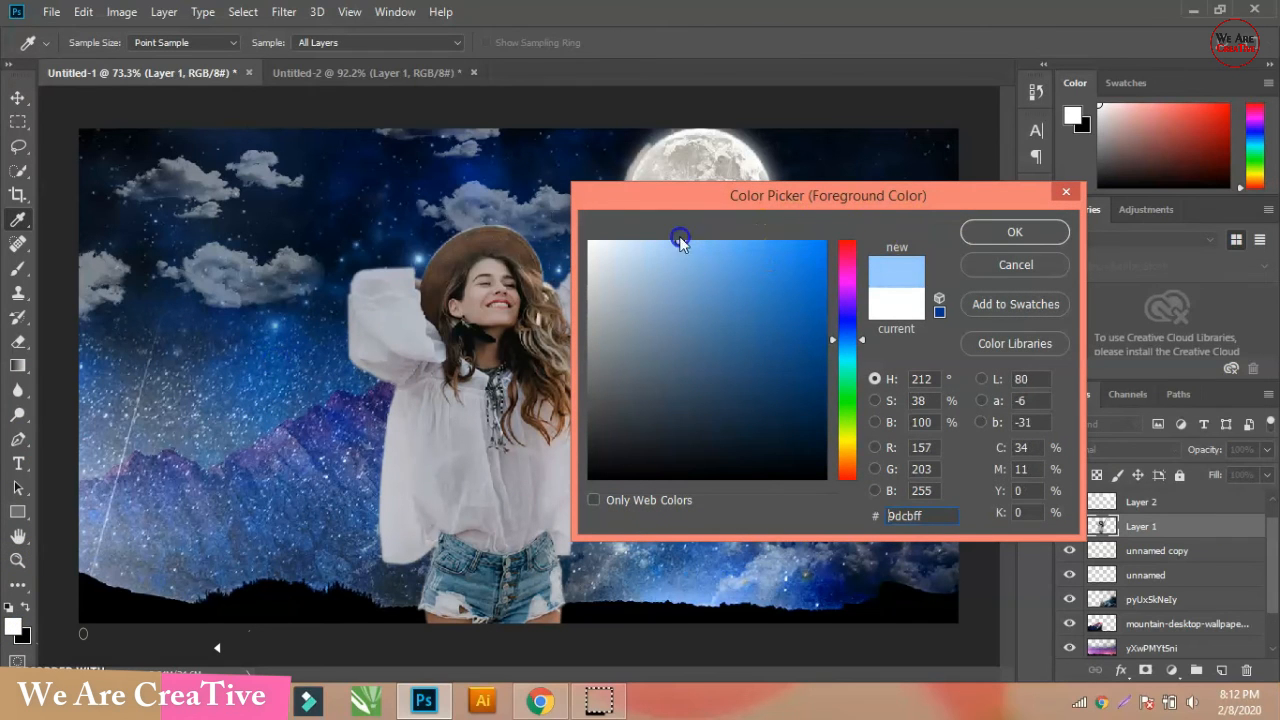
pyautogui.click(1020, 232)
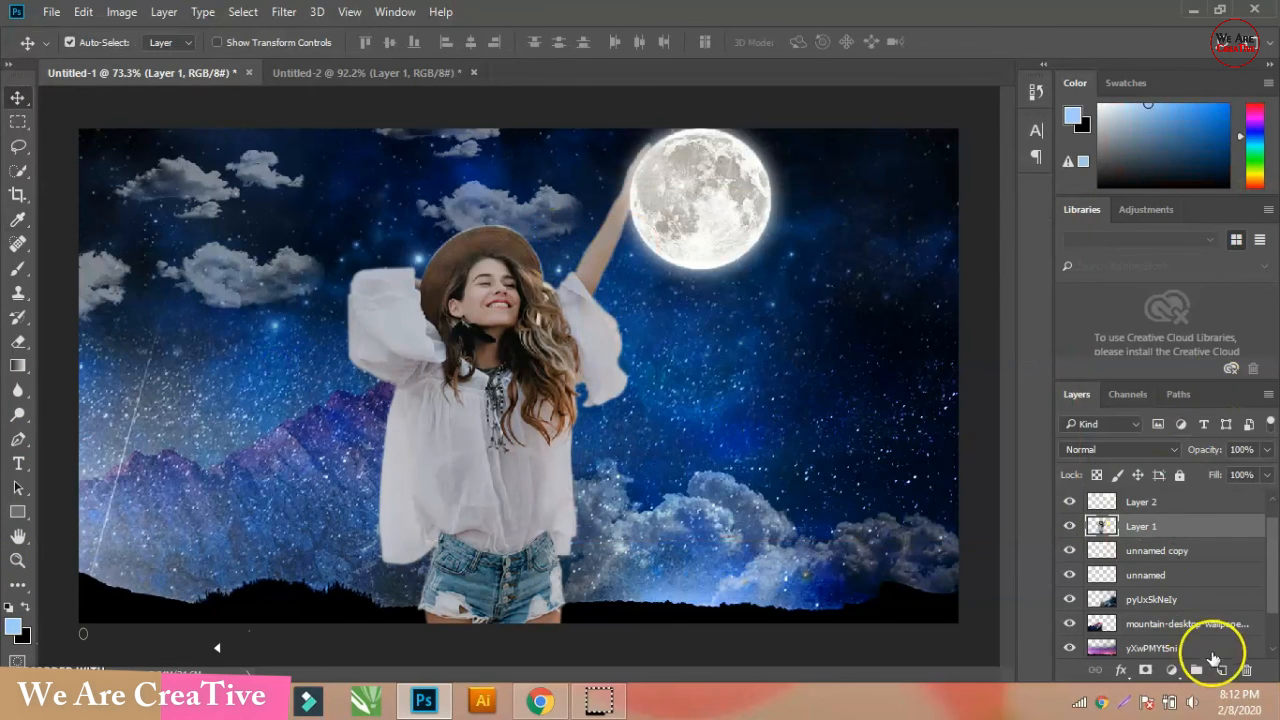
# Add a new layer above Layer 1 and paint a soft light-blue glow from the moon over the woman's arm, face and hair.
pyautogui.click(1220, 667)
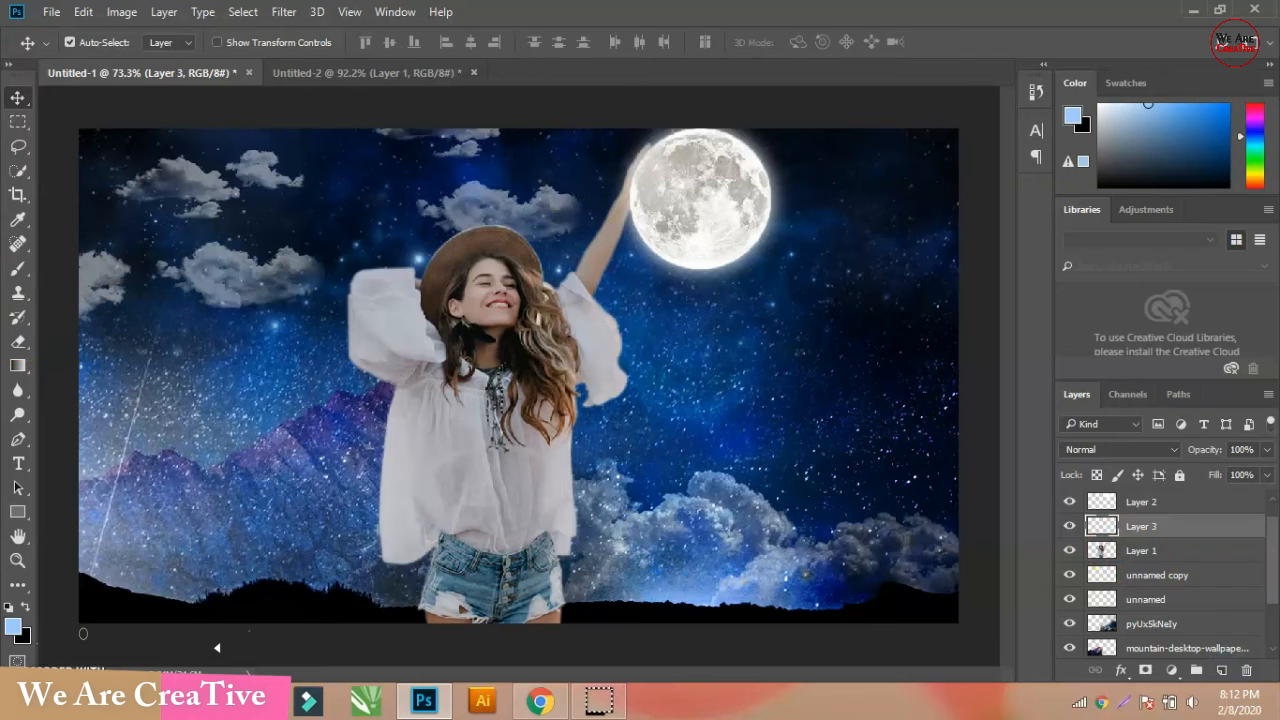
pyautogui.click(18, 268)
pyautogui.moveTo(643, 194)
pyautogui.mouseDown()
pyautogui.moveTo(577, 285)
pyautogui.moveTo(457, 297)
pyautogui.moveTo(569, 250)
pyautogui.mouseUp()
pyautogui.moveTo(634, 274)
pyautogui.mouseDown()
pyautogui.moveTo(507, 422)
pyautogui.moveTo(531, 346)
pyautogui.moveTo(634, 189)
pyautogui.mouseUp()
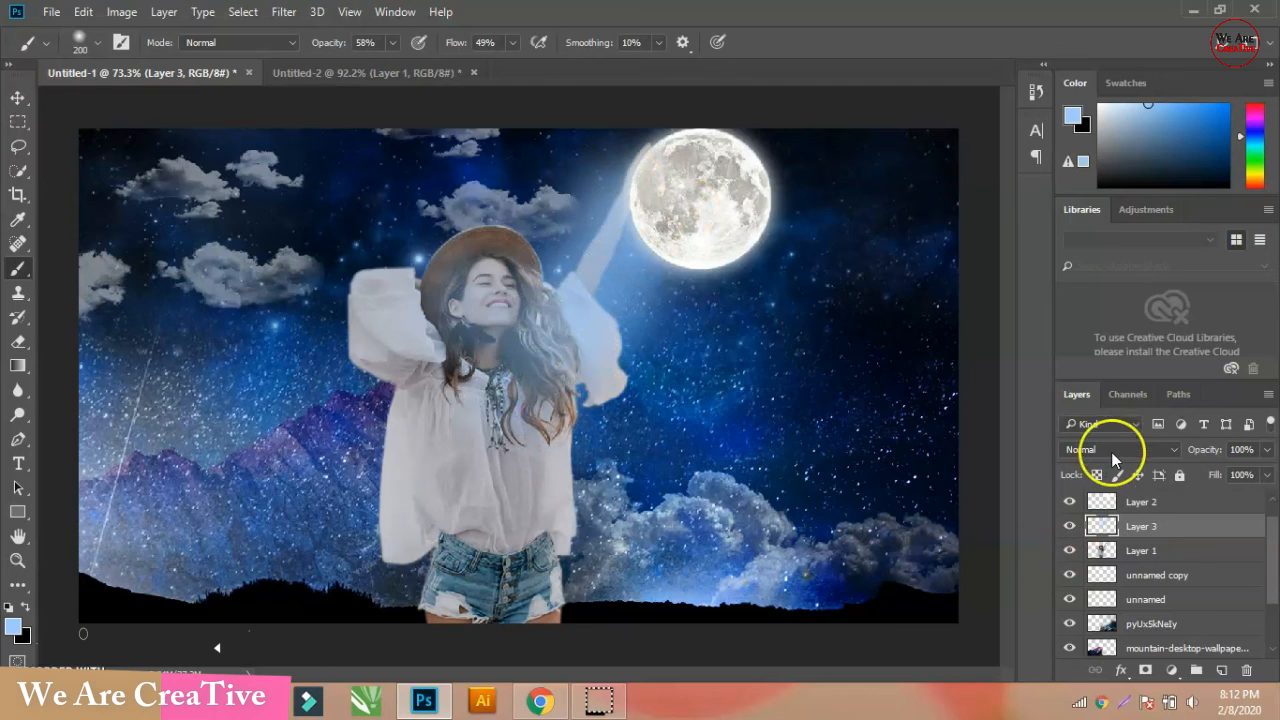
# Try Lighten on the blue glow layer, settle on the Screen blend mode, and set its opacity to 74%.
pyautogui.click(1113, 458)
pyautogui.click(1090, 187)
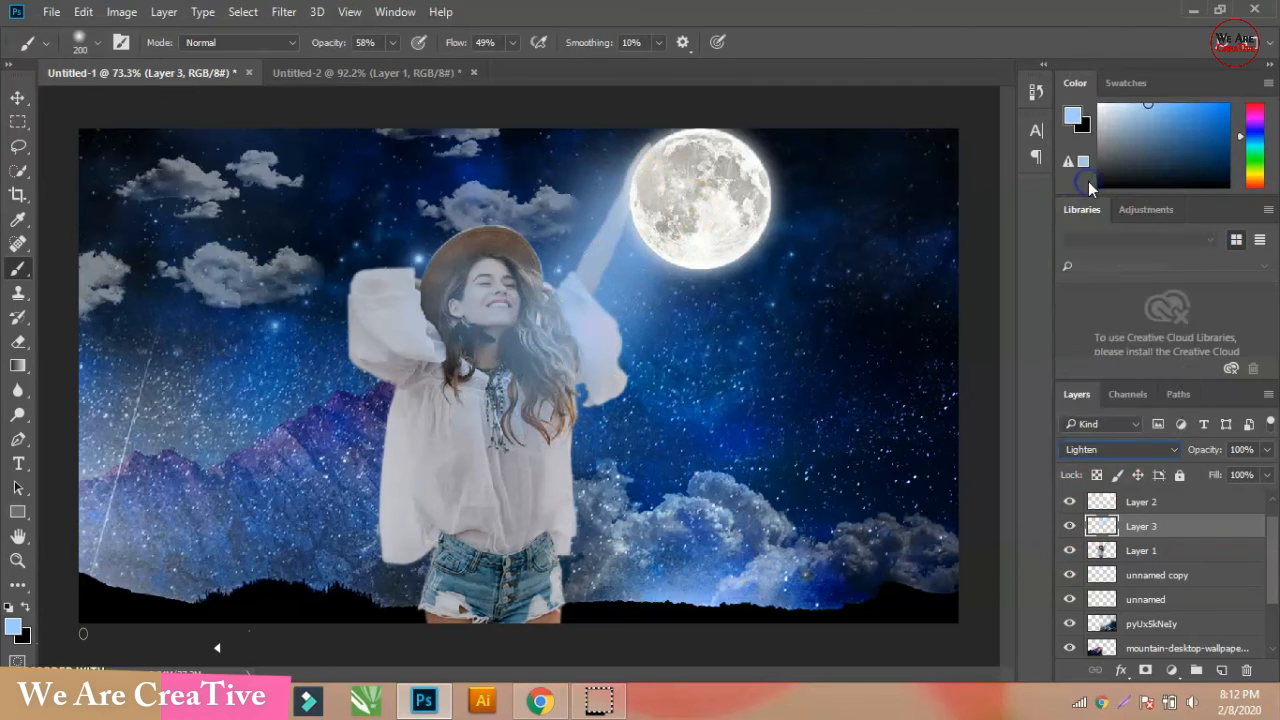
pyautogui.click(1120, 449)
pyautogui.click(1118, 198)
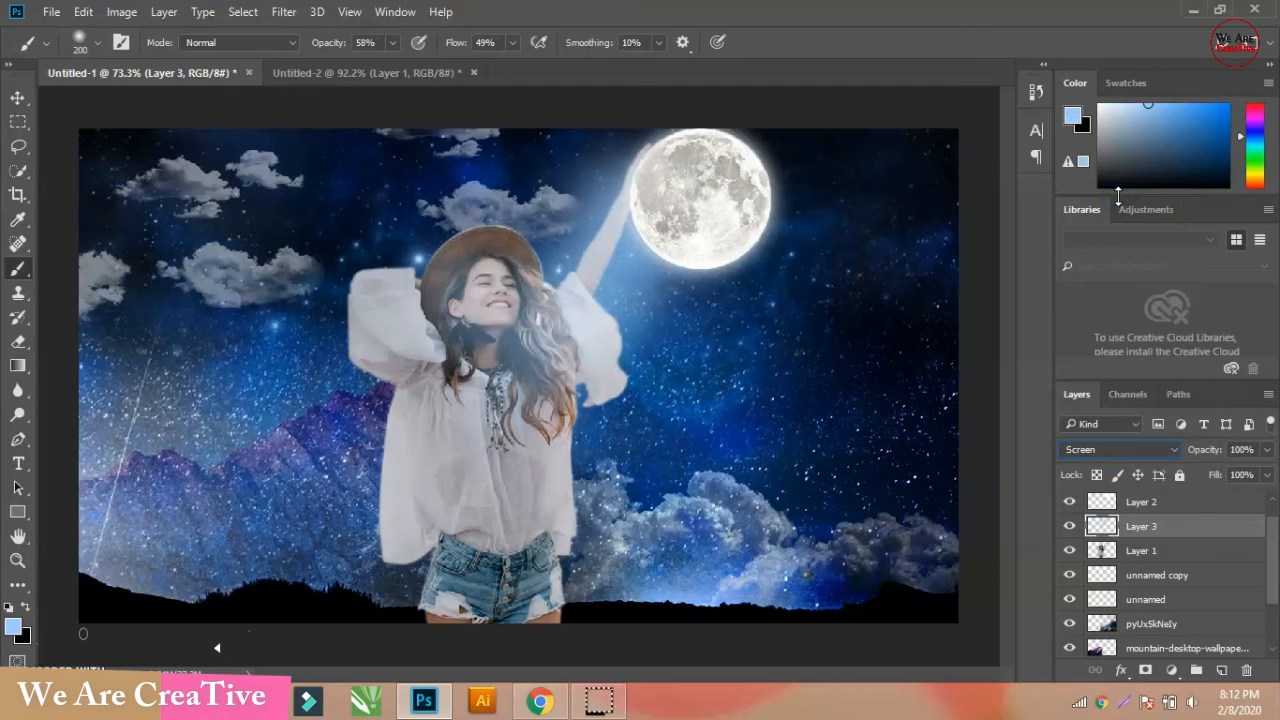
pyautogui.click(1264, 452)
pyautogui.moveTo(1237, 476); pyautogui.dragTo(1245, 477)
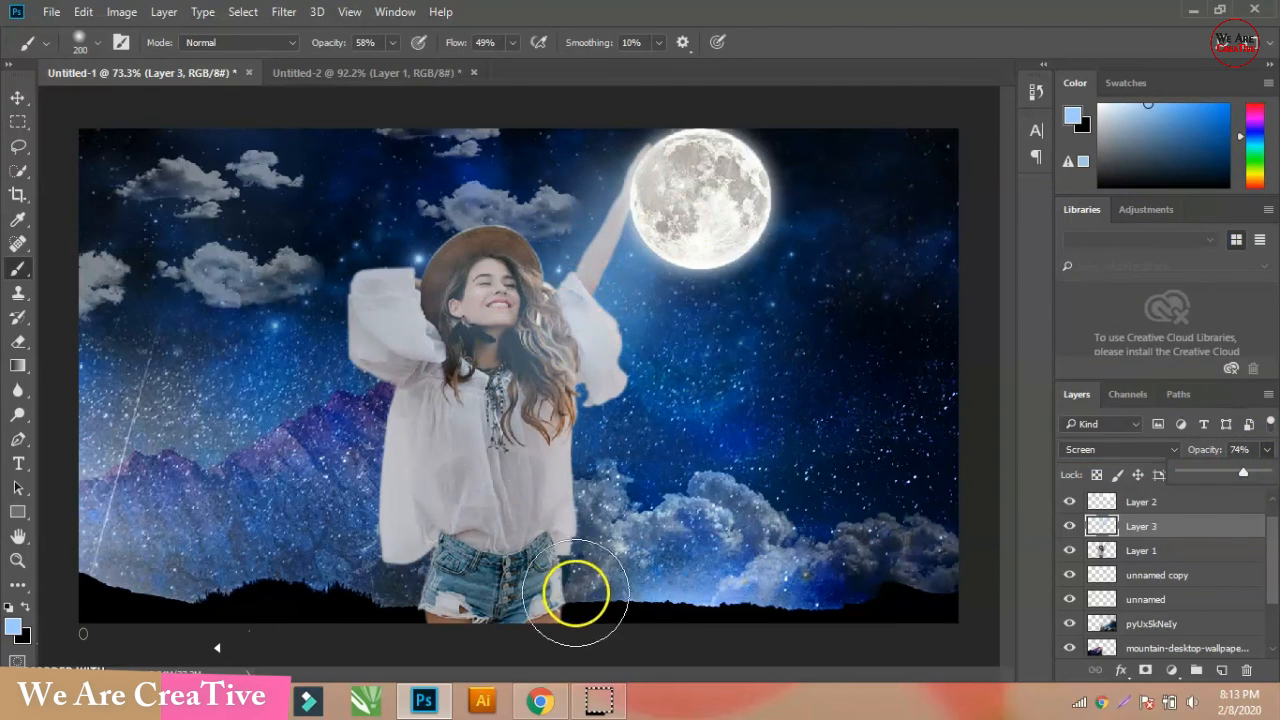
pyautogui.click(16, 100)
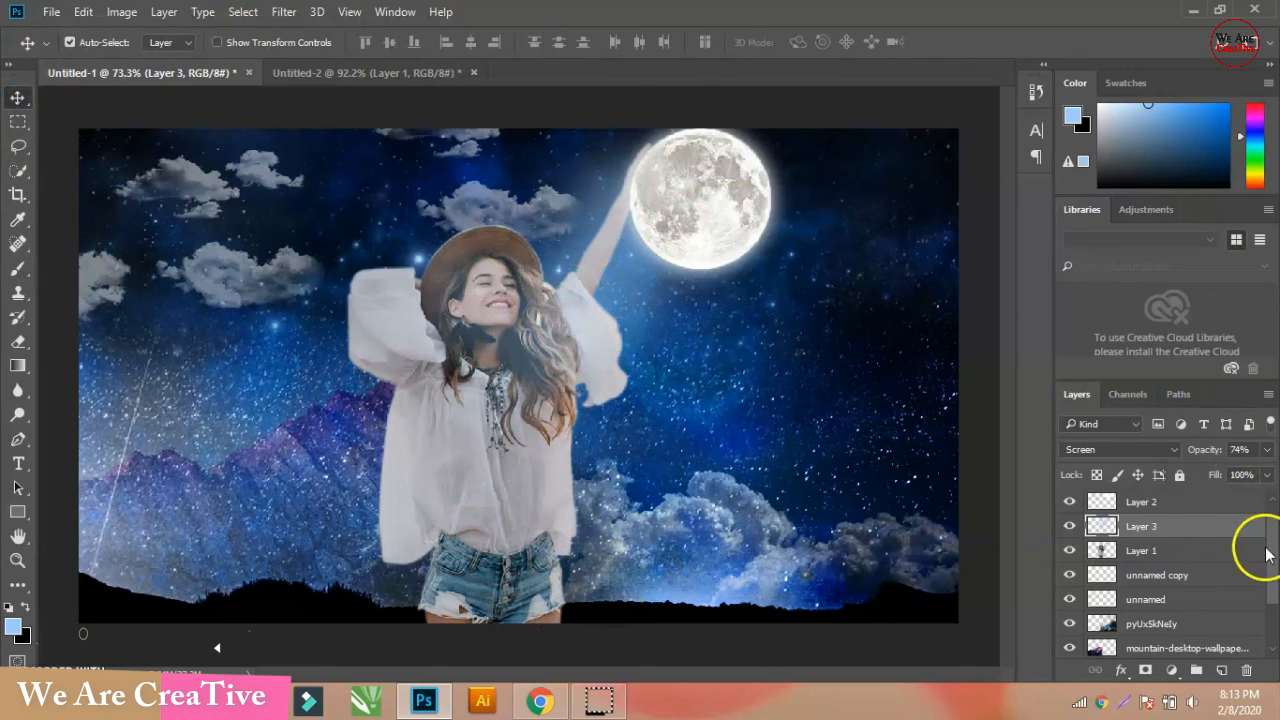
# Stamp all visible layers into a new merged layer above Layer 2 copy.
pyautogui.scroll(1, 1202, 524)
pyautogui.click(1200, 503)
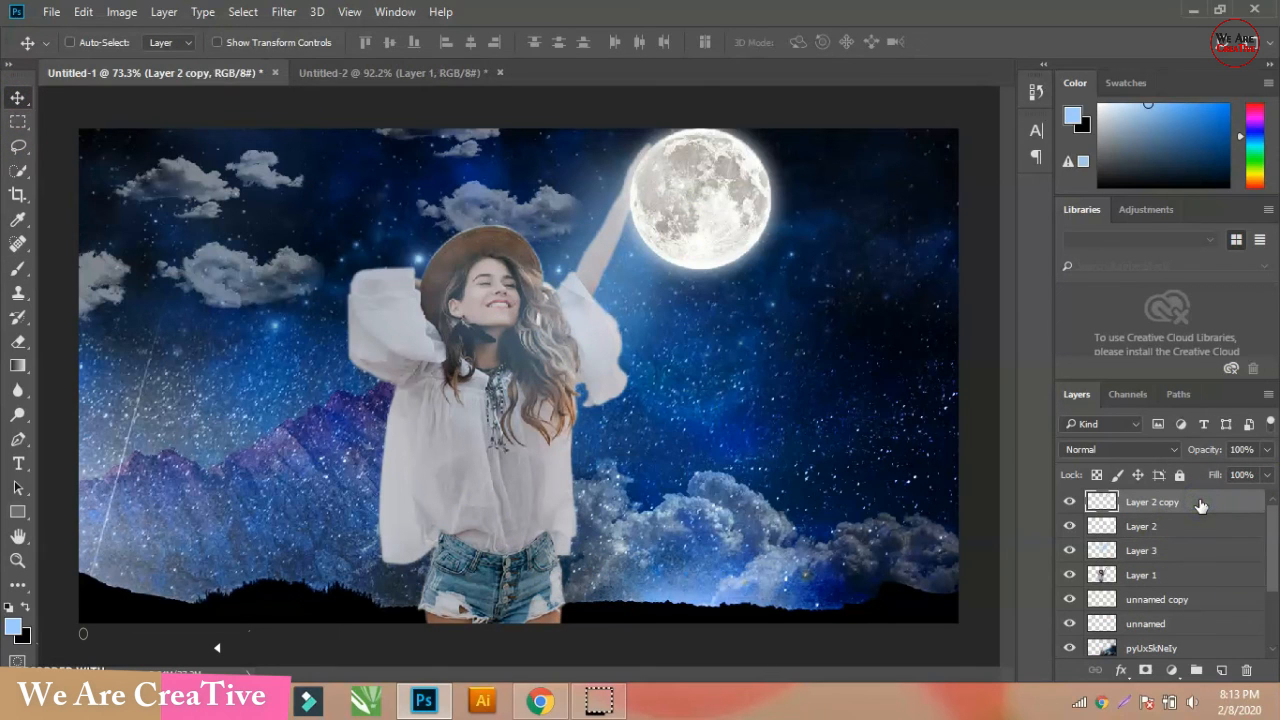
pyautogui.hotkey('ctrl', 'shift', 'alt', 'e')
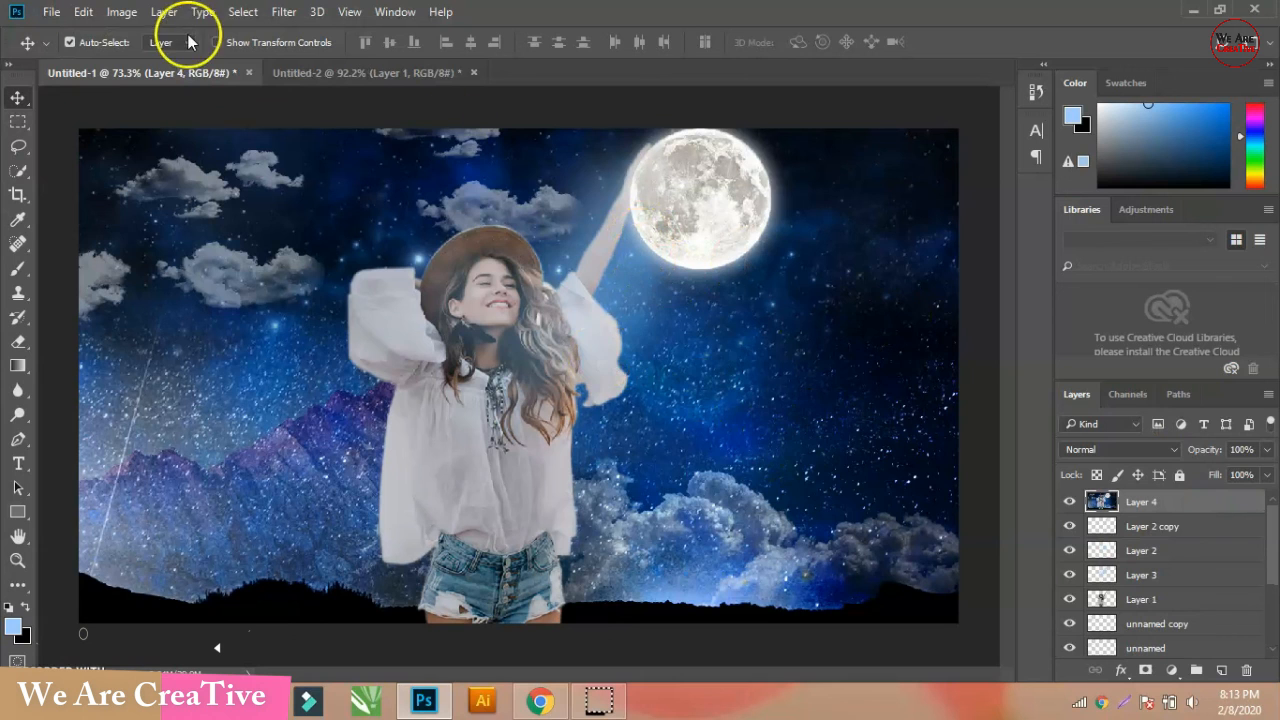
# Brighten the merged layer's midtones with a Curves adjustment, moving the RGB point at input 127 to output 138.
pyautogui.click(121, 11)
pyautogui.moveTo(138, 59)
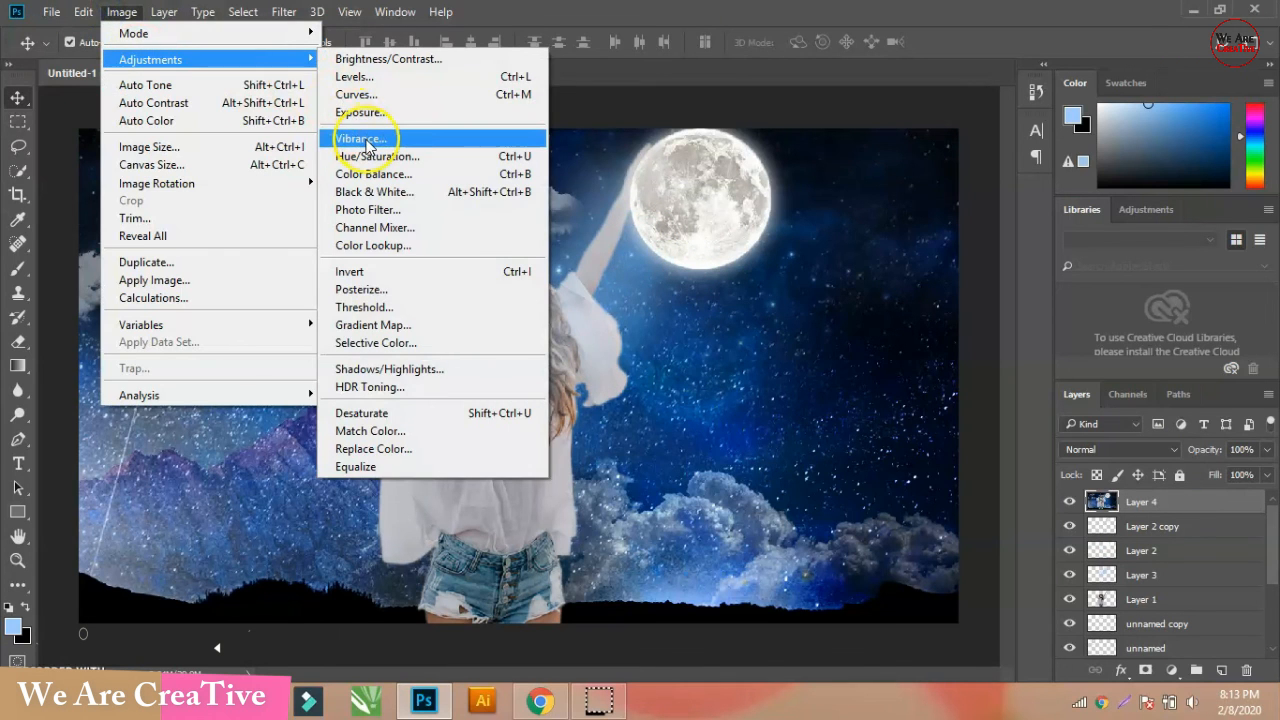
pyautogui.click(360, 94)
pyautogui.moveTo(604, 90); pyautogui.dragTo(1105, 195)
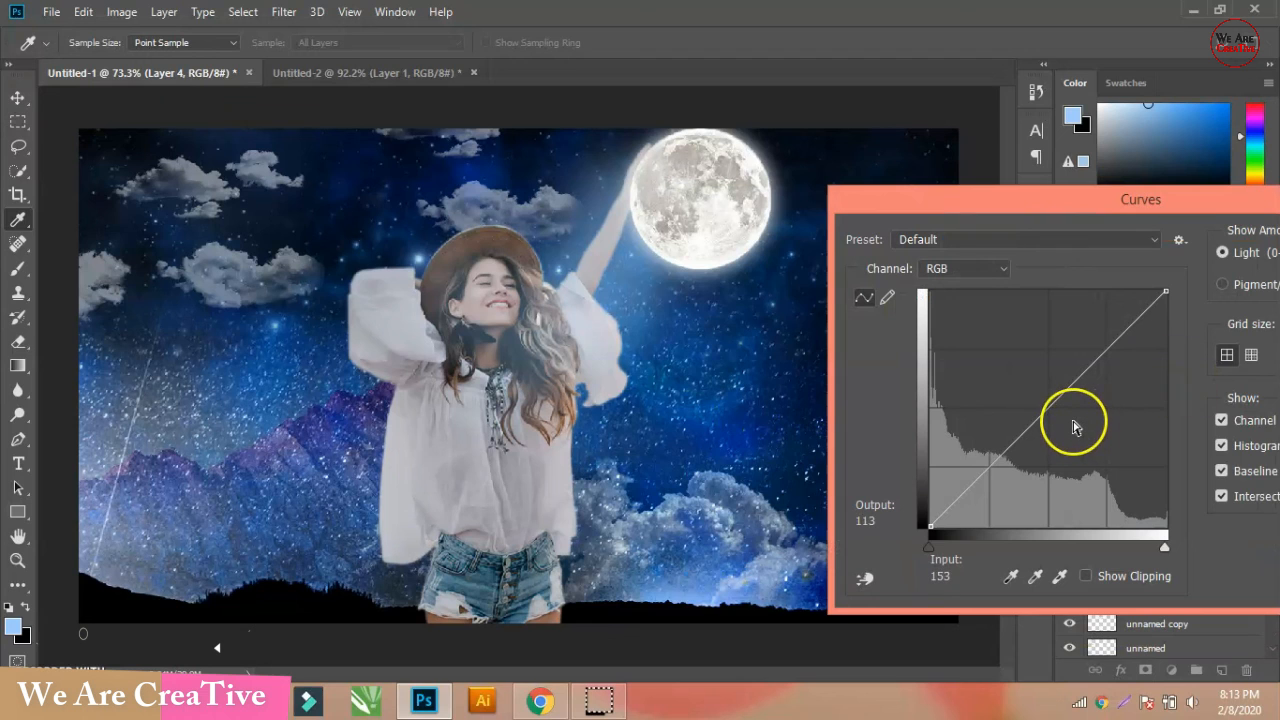
pyautogui.moveTo(1056, 403); pyautogui.dragTo(1048, 397)
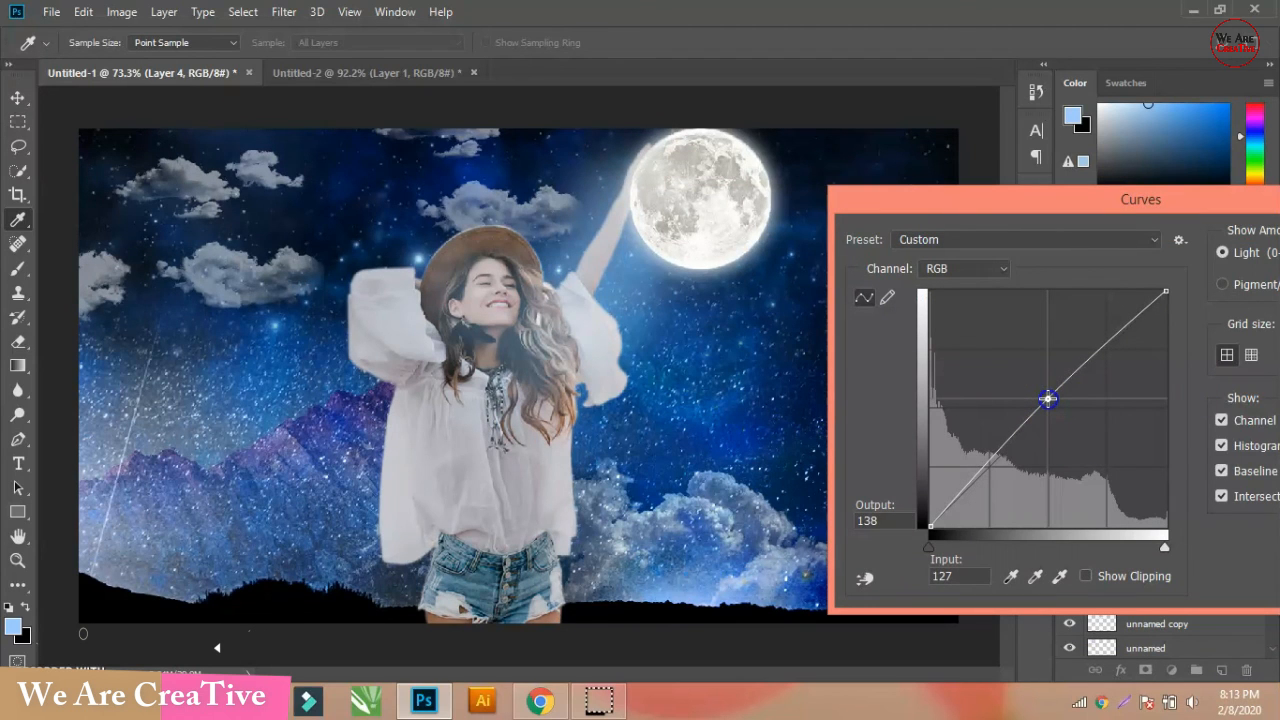
pyautogui.moveTo(958, 200); pyautogui.dragTo(816, 200)
pyautogui.click(1231, 252)
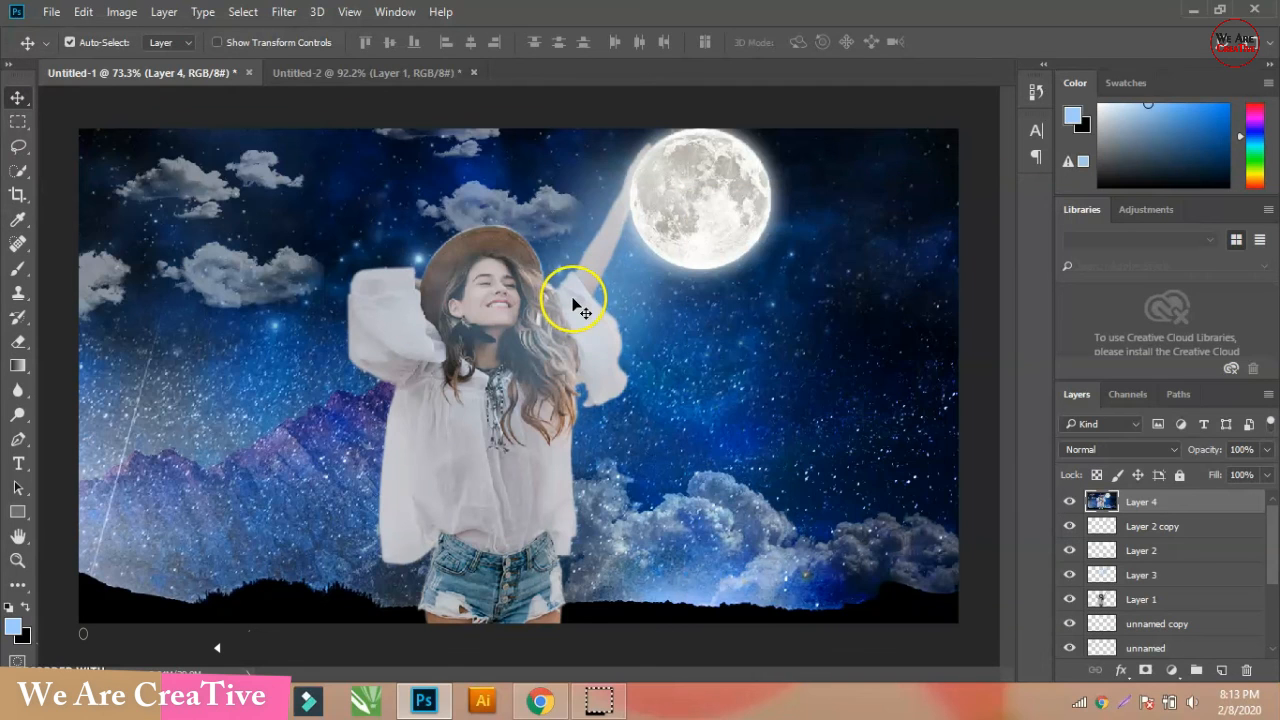